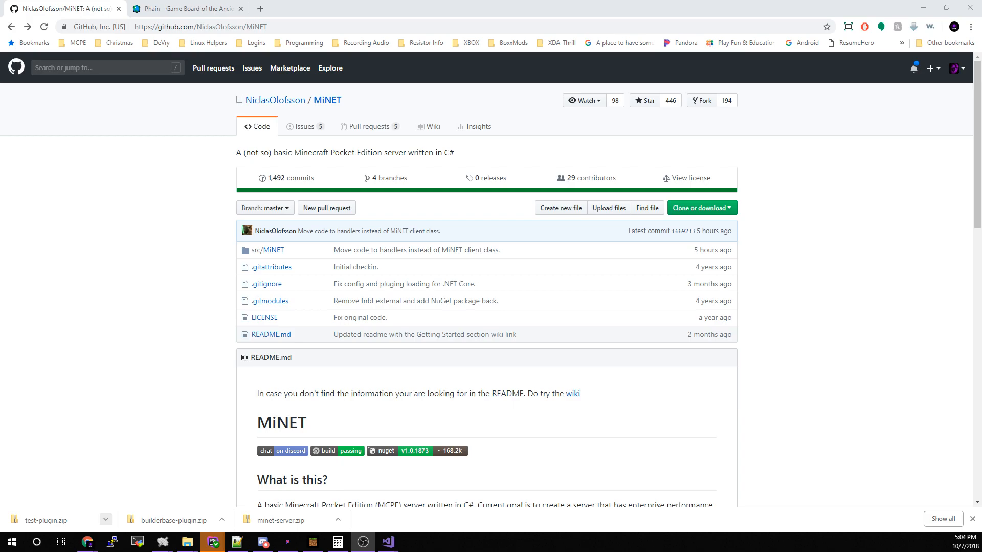
Open the MiNET build status badge link in a new tab and go to the wiki's Getting Started page.
{"action": "right_click", "coordinate": [338, 454]}
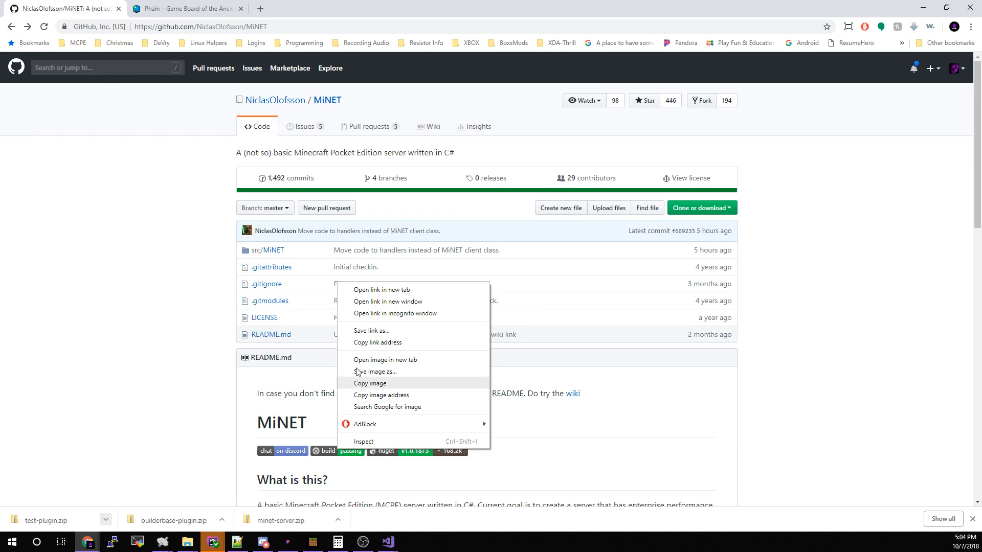
{"action": "left_click", "coordinate": [376, 290]}
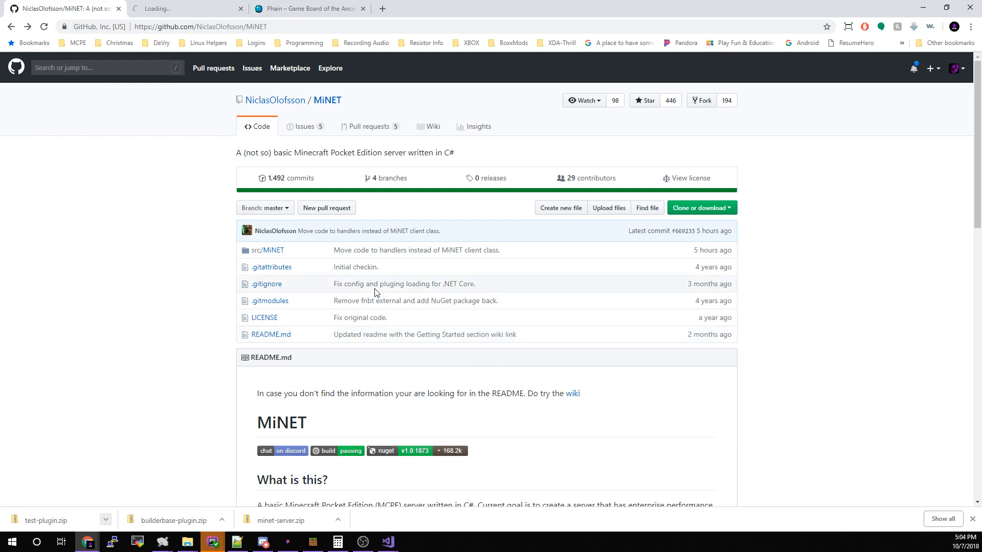
{"action": "left_click", "coordinate": [431, 130]}
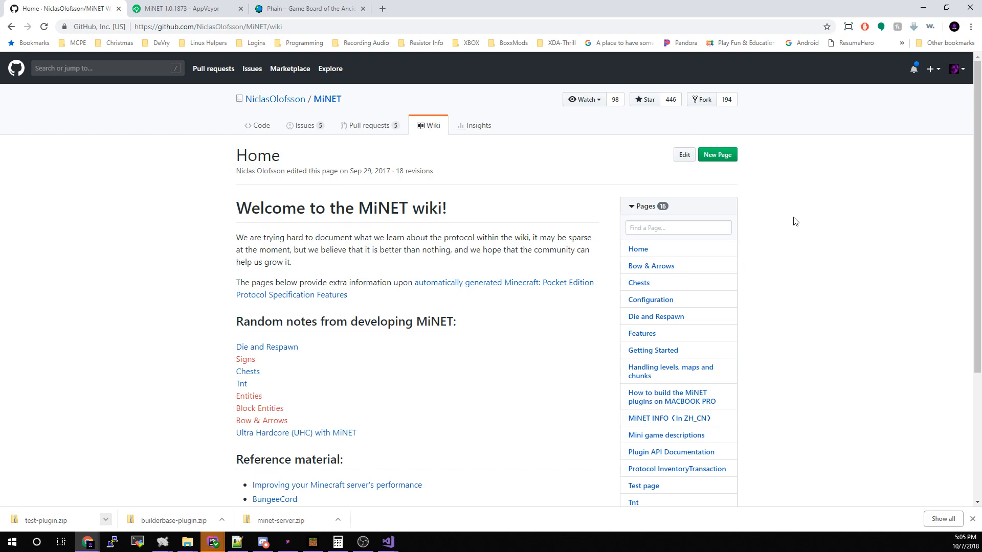
{"action": "scroll", "coordinate": [795, 221], "scroll_direction": "down", "scroll_amount": 1}
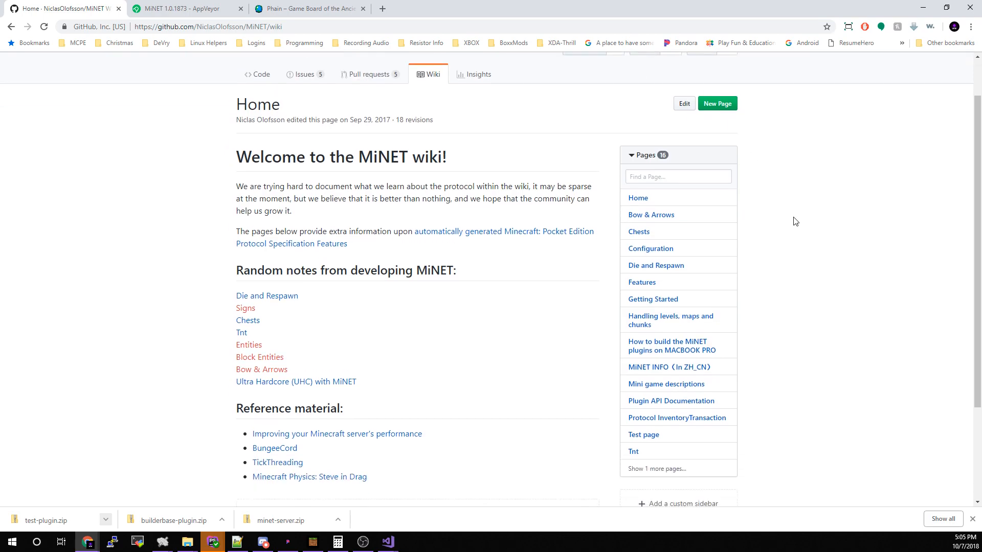
{"action": "left_click", "coordinate": [656, 300]}
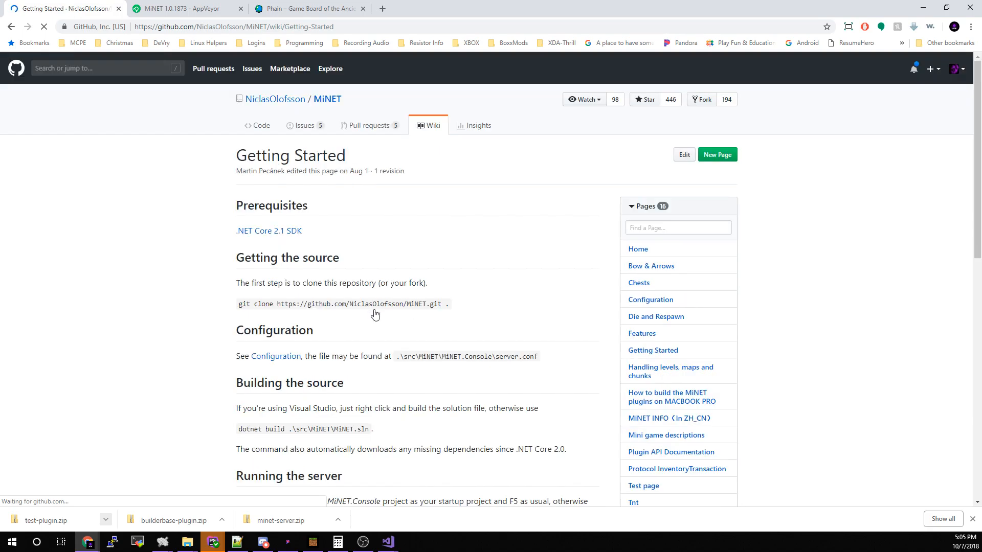
Examine the Getting Started guide's prerequisites and its instructions for getting, configuring, building and running the server.
{"action": "scroll", "coordinate": [375, 313], "scroll_direction": "down", "scroll_amount": 7}
{"action": "scroll", "coordinate": [374, 313], "scroll_direction": "down", "scroll_amount": 2}
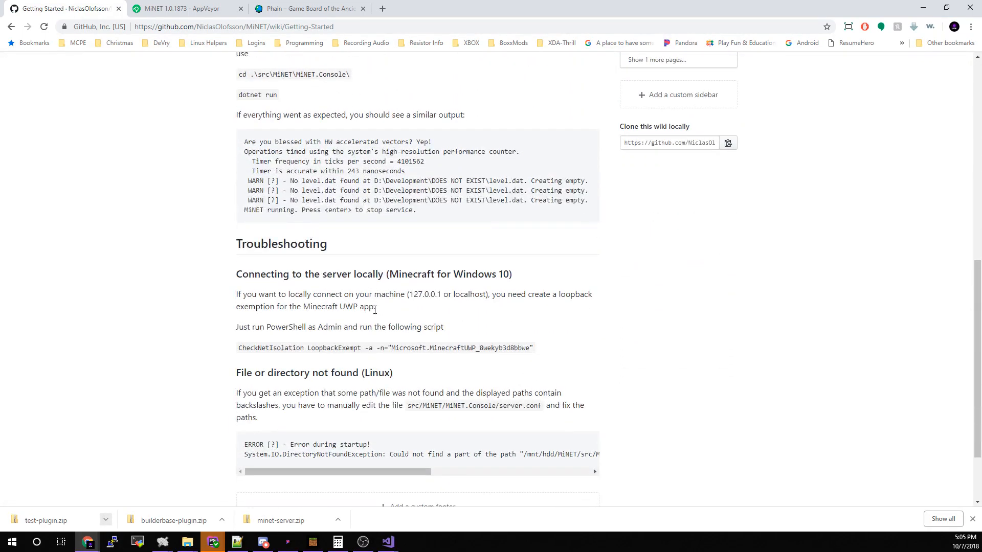
{"action": "scroll", "coordinate": [375, 310], "scroll_direction": "up", "scroll_amount": 4}
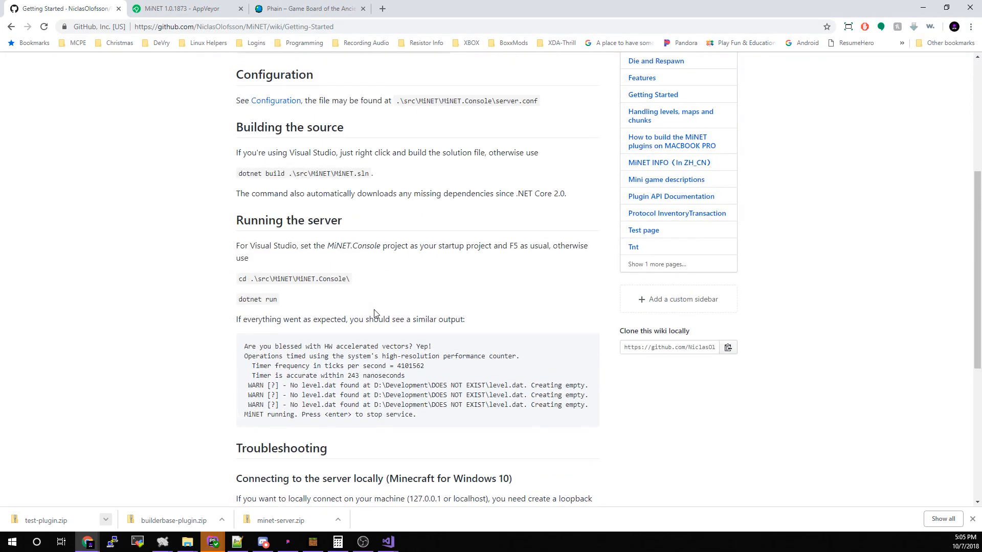
{"action": "scroll", "coordinate": [375, 313], "scroll_direction": "up", "scroll_amount": 5}
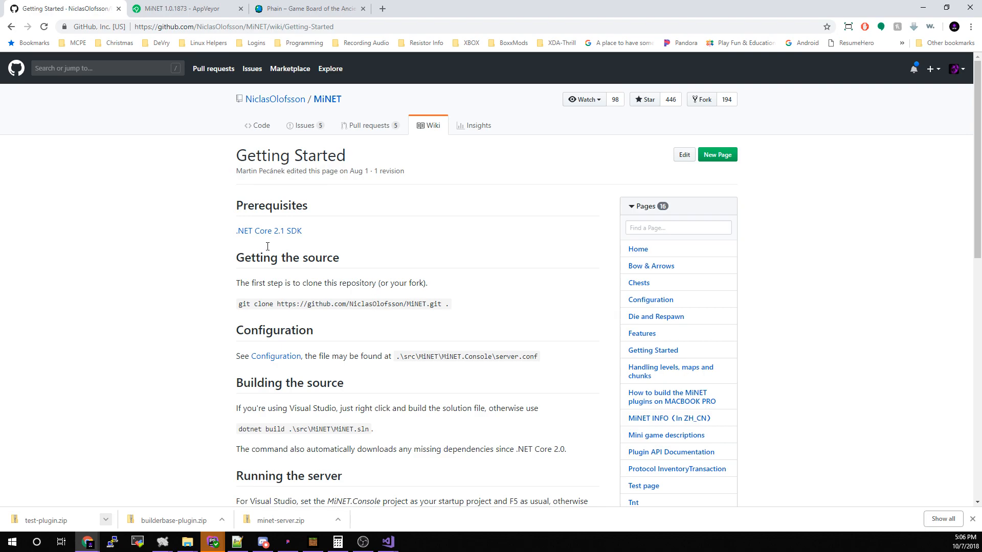
{"action": "mouse_move", "coordinate": [237, 233]}
{"action": "left_mouse_down"}
{"action": "mouse_move", "coordinate": [321, 239]}
{"action": "mouse_move", "coordinate": [251, 240]}
{"action": "mouse_move", "coordinate": [333, 231]}
{"action": "mouse_move", "coordinate": [239, 236]}
{"action": "left_mouse_up"}
{"action": "left_click", "coordinate": [333, 235]}
{"action": "scroll", "coordinate": [336, 235], "scroll_direction": "down", "scroll_amount": 1}
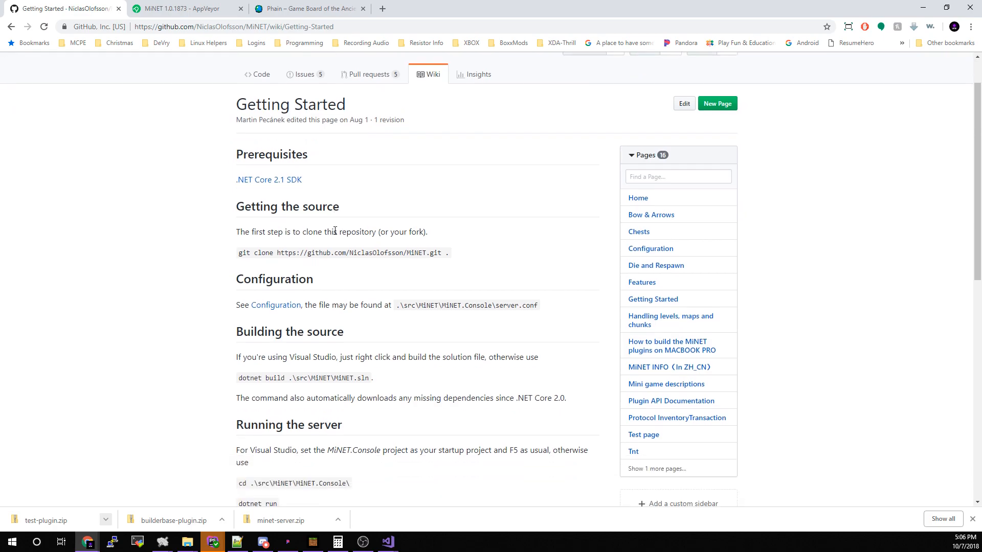
{"action": "scroll", "coordinate": [334, 231], "scroll_direction": "down", "scroll_amount": 1}
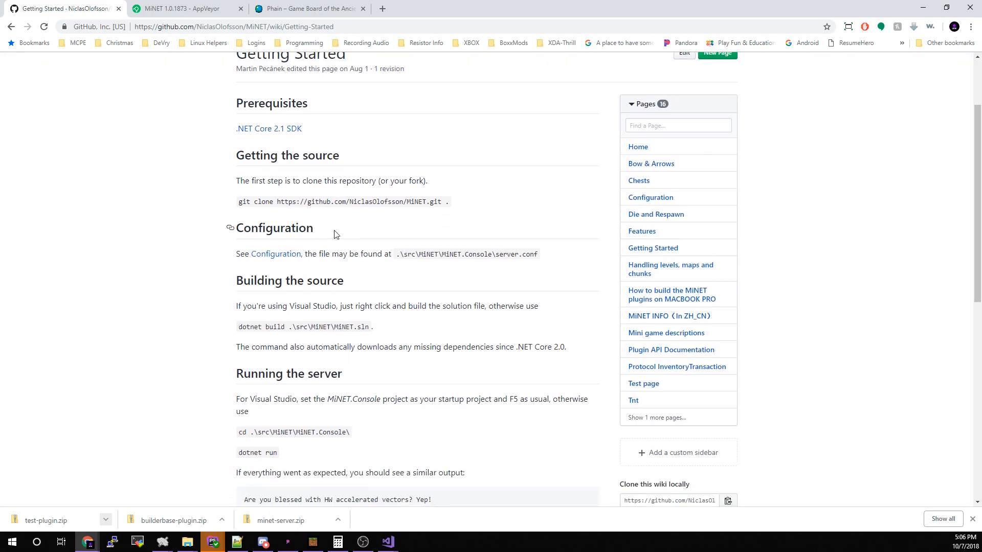
Examine the Troubleshooting section's CheckNetIsolation loopback command for connecting locally from Minecraft for Windows 10.
{"action": "scroll", "coordinate": [336, 234], "scroll_direction": "down", "scroll_amount": 8}
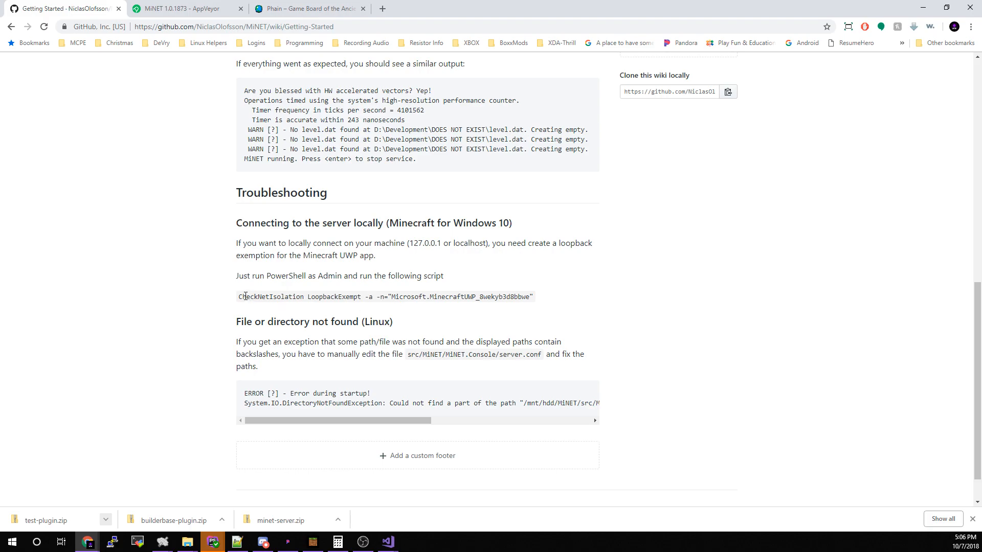
{"action": "left_click_drag", "start_coordinate": [246, 297], "coordinate": [534, 296]}
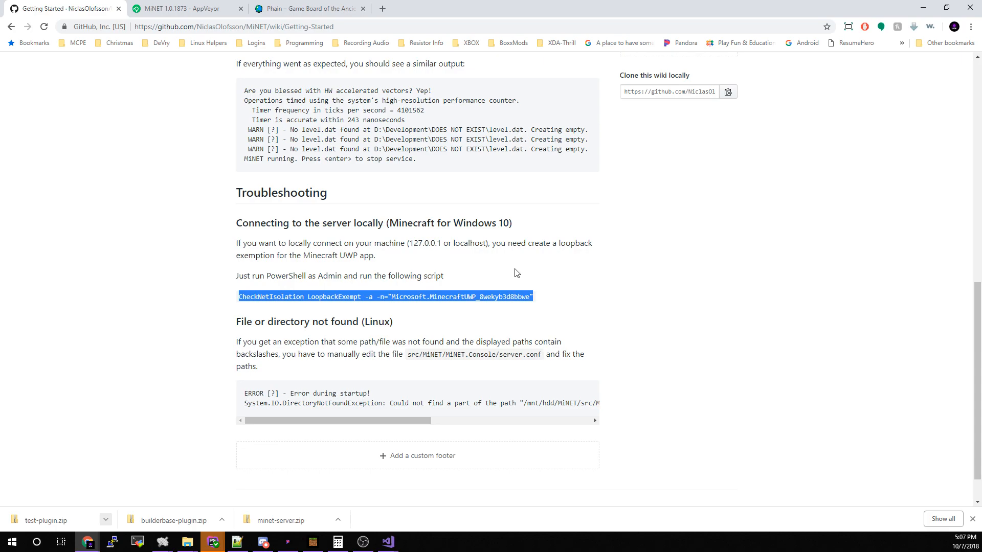
{"action": "scroll", "coordinate": [516, 272], "scroll_direction": "up", "scroll_amount": 10}
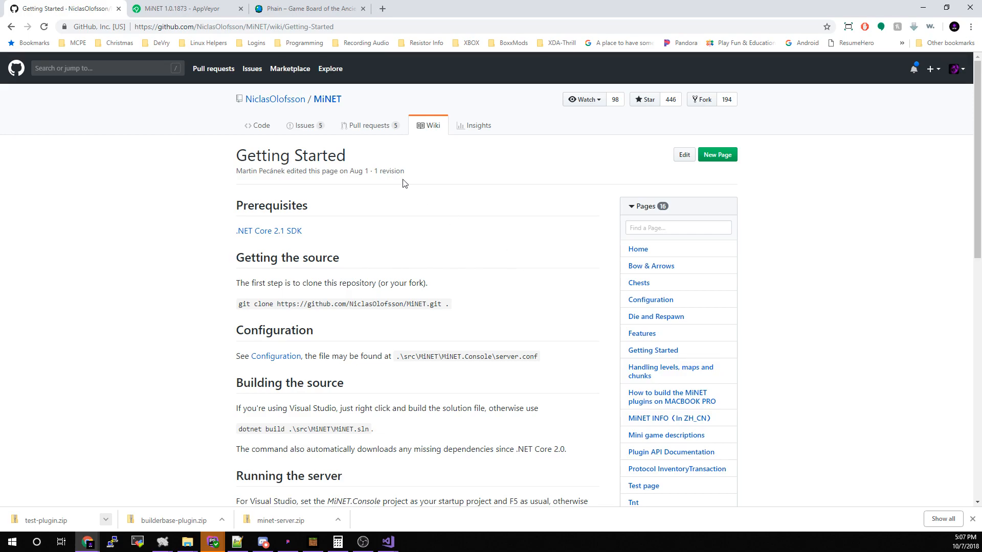
{"action": "scroll", "coordinate": [404, 183], "scroll_direction": "down", "scroll_amount": 15}
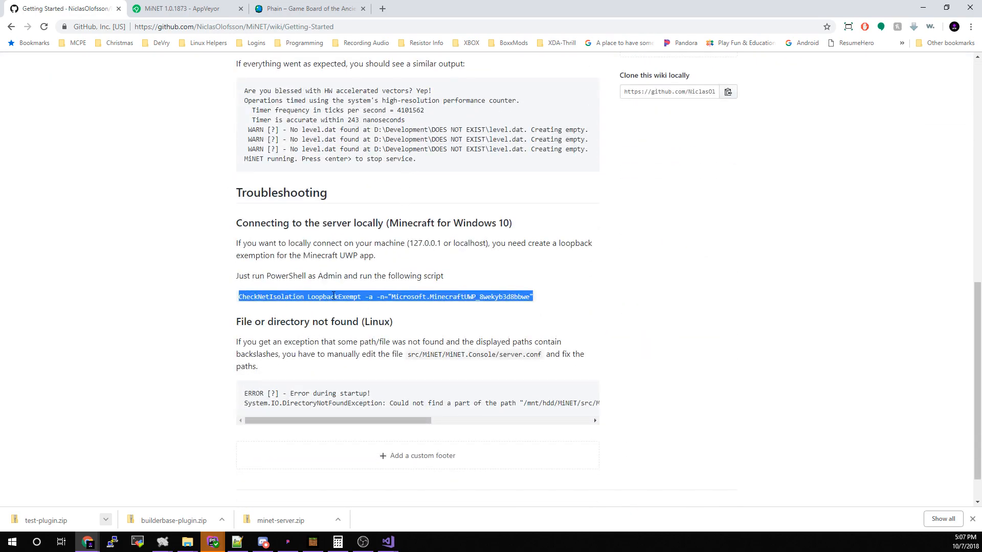
{"action": "scroll", "coordinate": [555, 298], "scroll_direction": "up", "scroll_amount": 7}
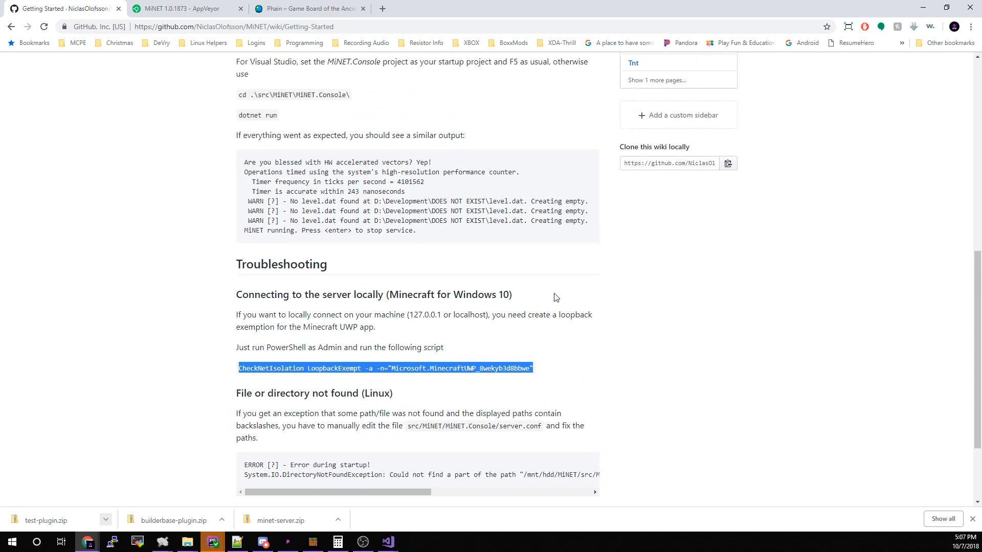
{"action": "scroll", "coordinate": [556, 297], "scroll_direction": "up", "scroll_amount": 4}
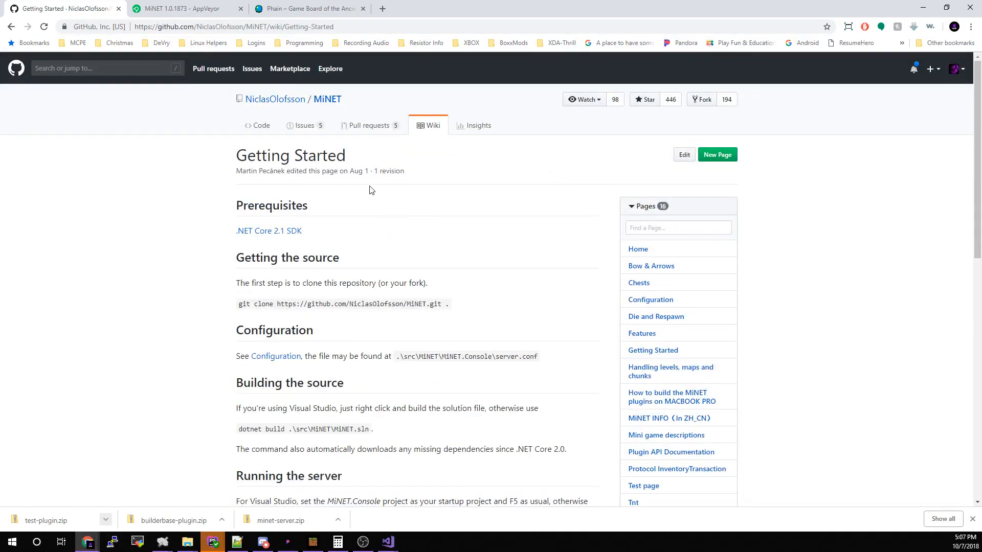
Revisit the MiNET repository's main code page and view the artifacts of its AppVeyor build.
{"action": "left_click", "coordinate": [199, 9]}
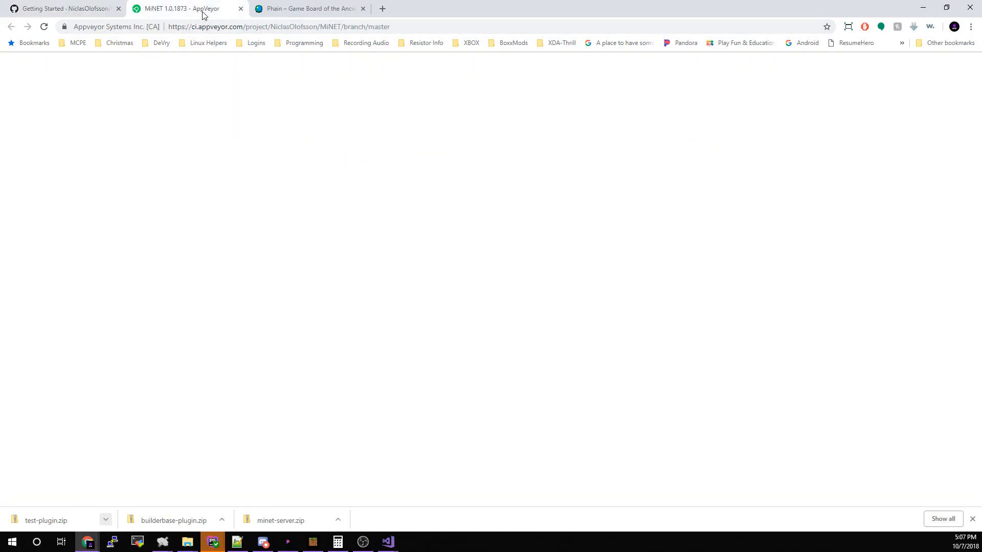
{"action": "left_click", "coordinate": [91, 14]}
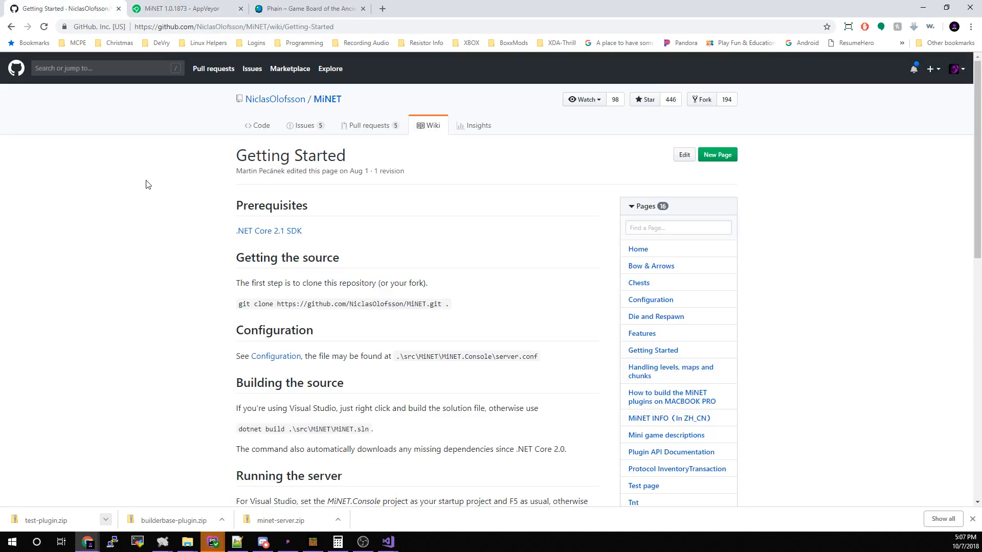
{"action": "left_click", "coordinate": [258, 128]}
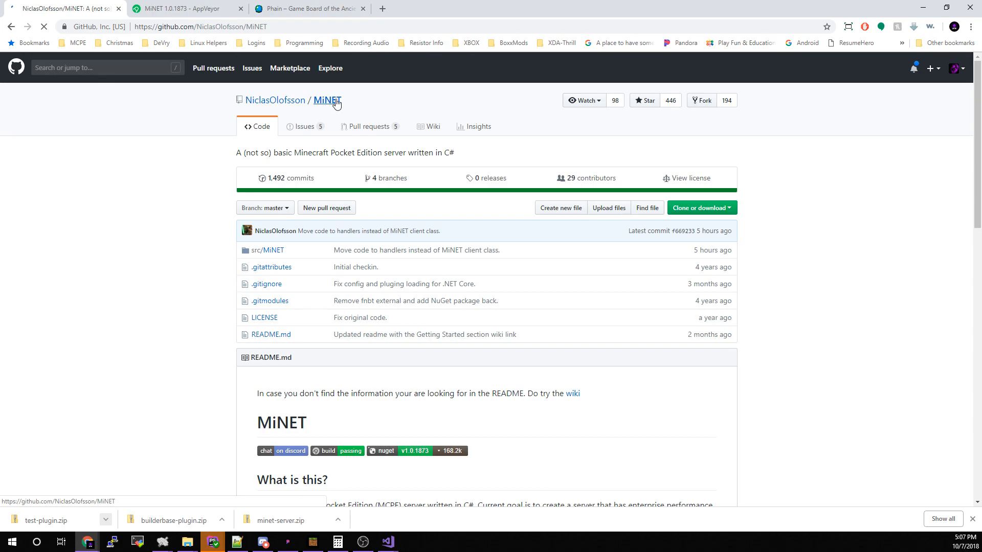
{"action": "scroll", "coordinate": [260, 393], "scroll_direction": "down", "scroll_amount": 1}
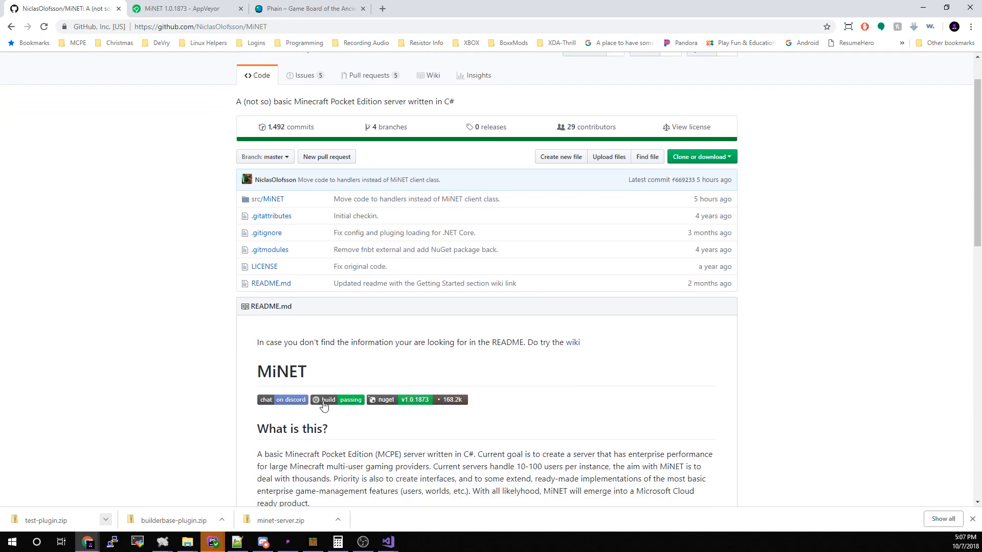
{"action": "left_click", "coordinate": [180, 8]}
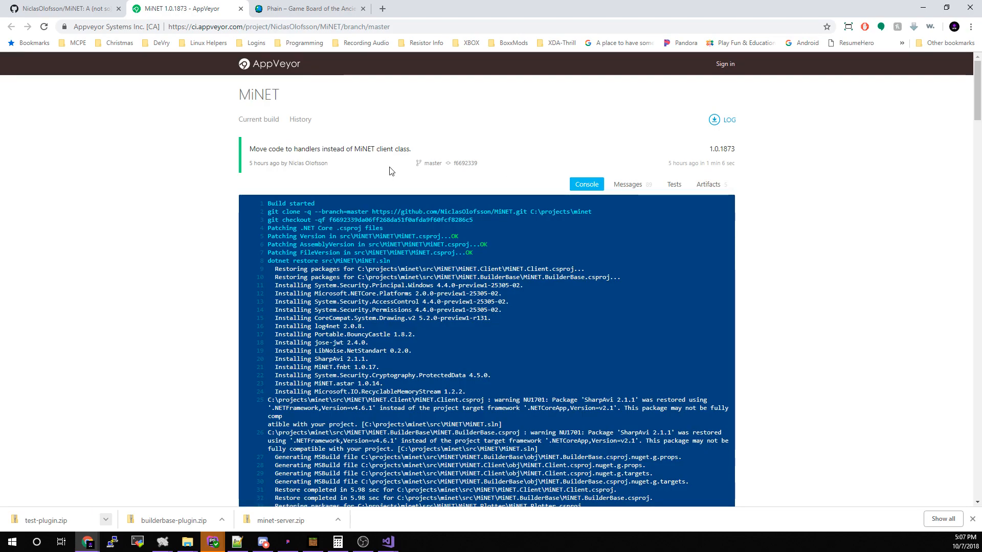
{"action": "left_click", "coordinate": [704, 189]}
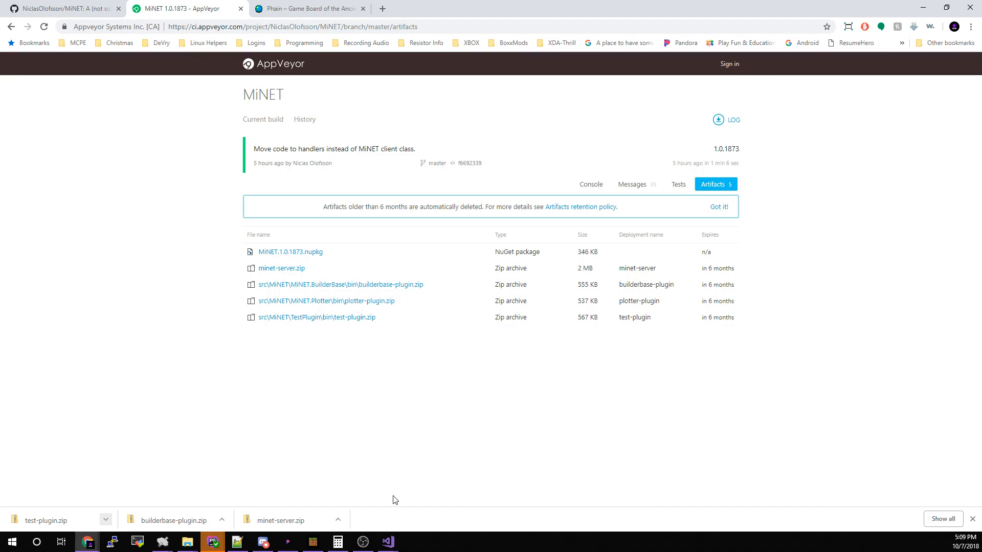
Switch to File Explorer and create a folder named bin in the MiNET folder on Storage (D:), and open it.
{"action": "mouse_move", "coordinate": [187, 541]}
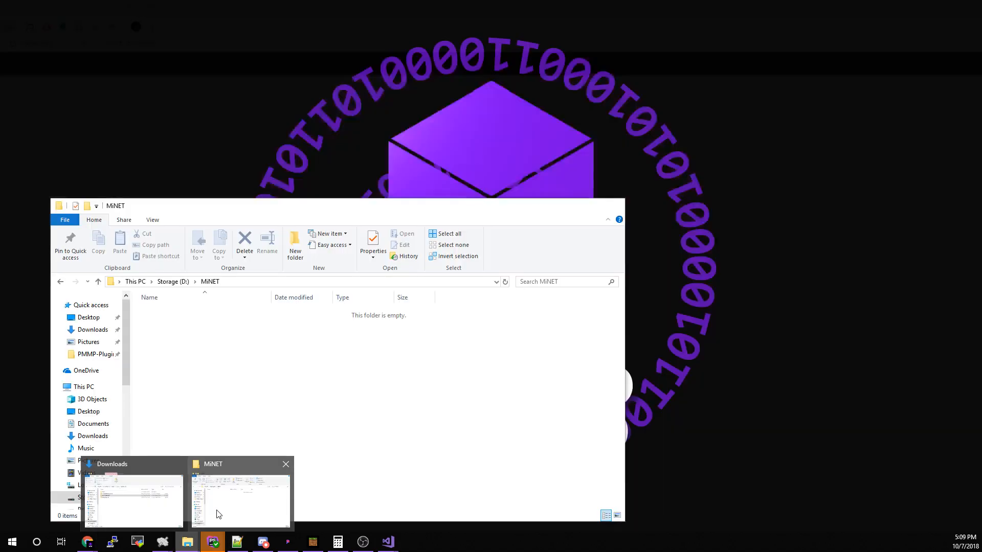
{"action": "left_click", "coordinate": [219, 514]}
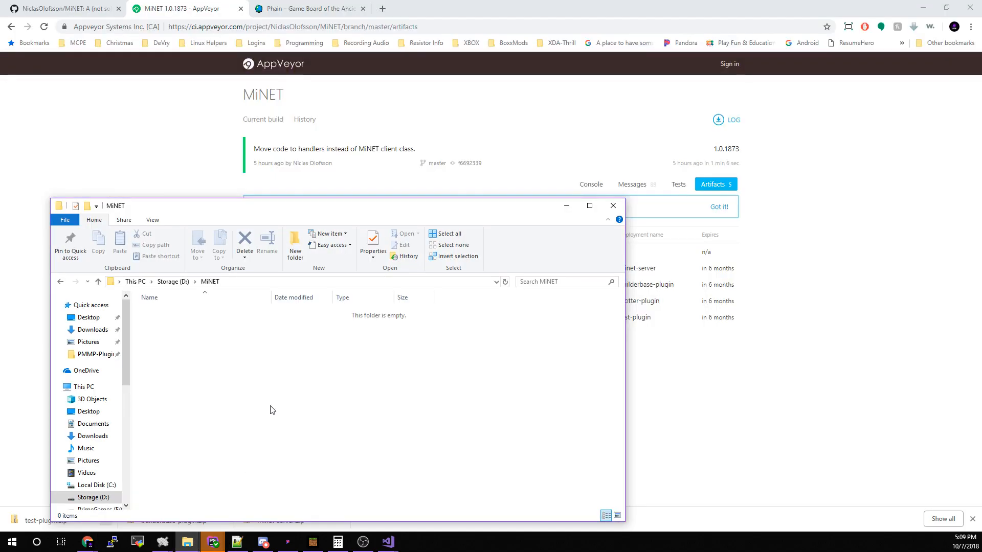
{"action": "double_click", "coordinate": [337, 207]}
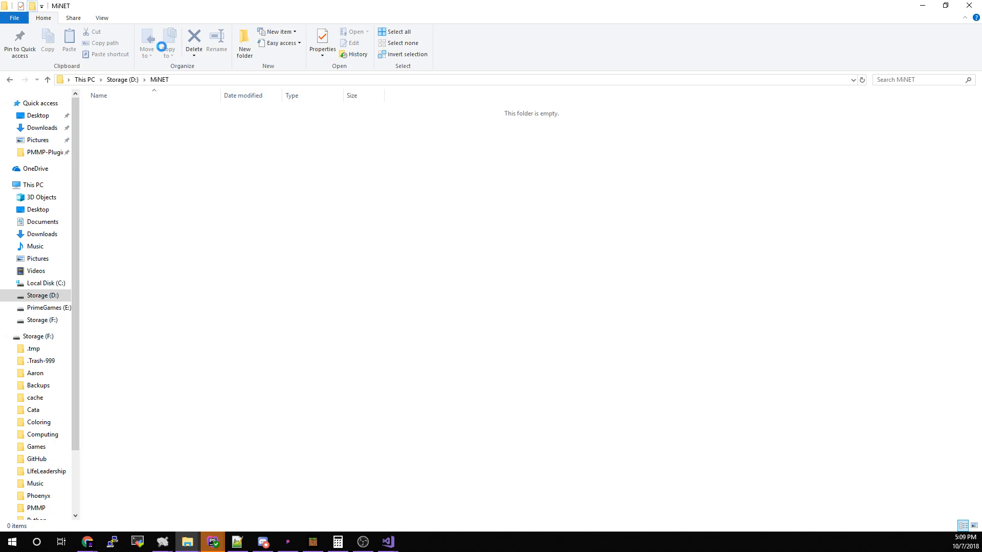
{"action": "key", "text": "ctrl+shift+n"}
{"action": "type", "text": "bin"}
{"action": "key", "text": "Return"}
{"action": "key", "text": "Return"}
Copy the entire contents of minet-server.zip from Downloads into the bin folder.
{"action": "mouse_move", "coordinate": [188, 542]}
{"action": "left_click", "coordinate": [162, 497]}
{"action": "left_click", "coordinate": [137, 351]}
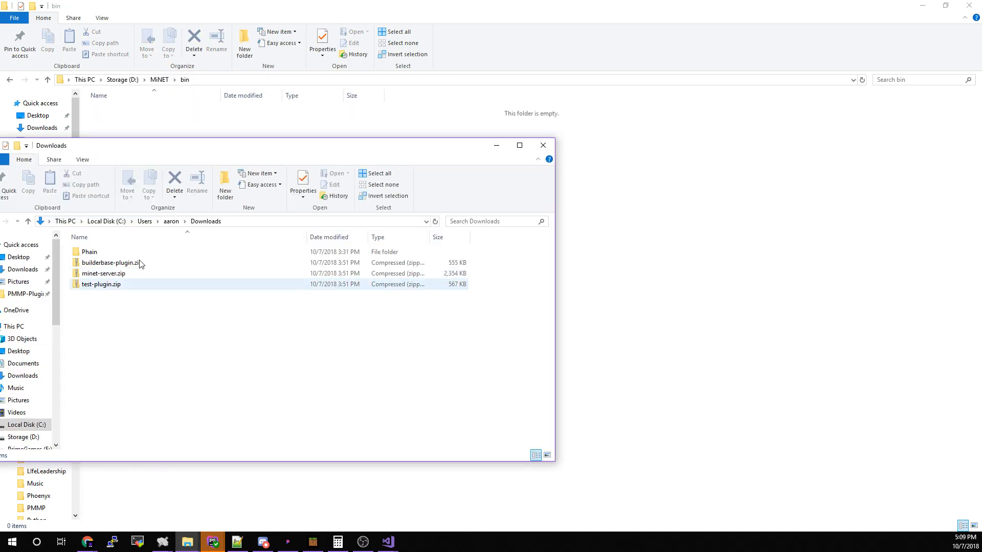
{"action": "left_click", "coordinate": [108, 276]}
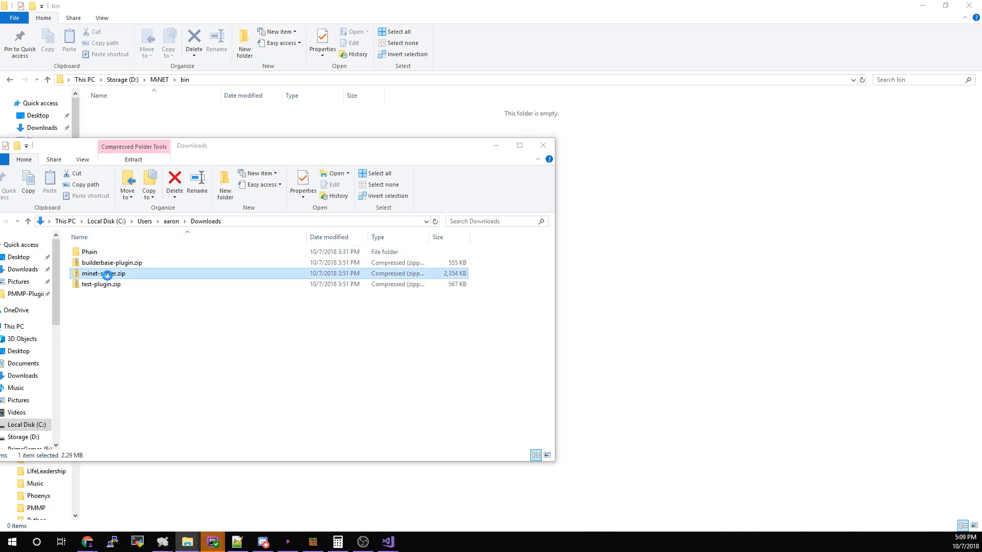
{"action": "double_click", "coordinate": [108, 277]}
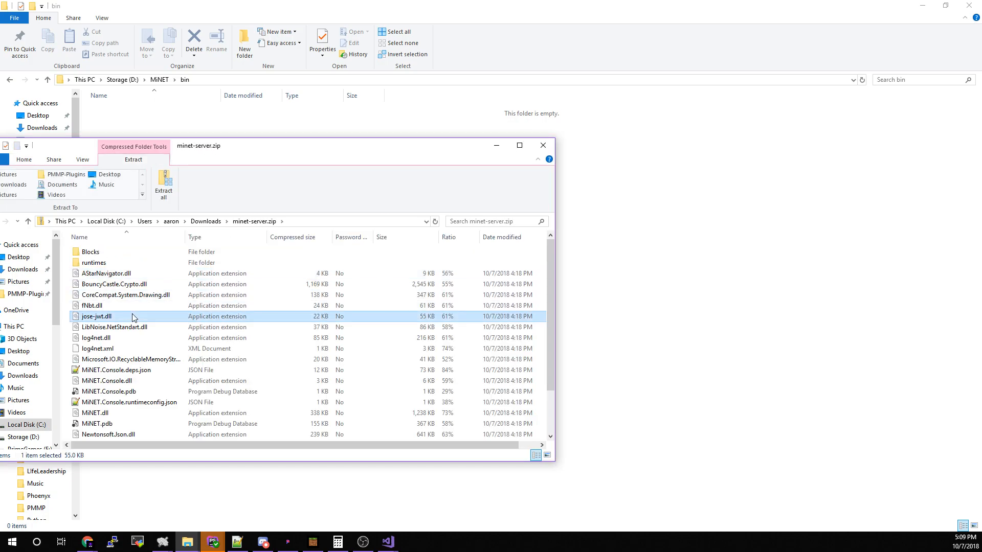
{"action": "key", "text": "ctrl+a"}
{"action": "left_click_drag", "start_coordinate": [119, 302], "coordinate": [682, 325]}
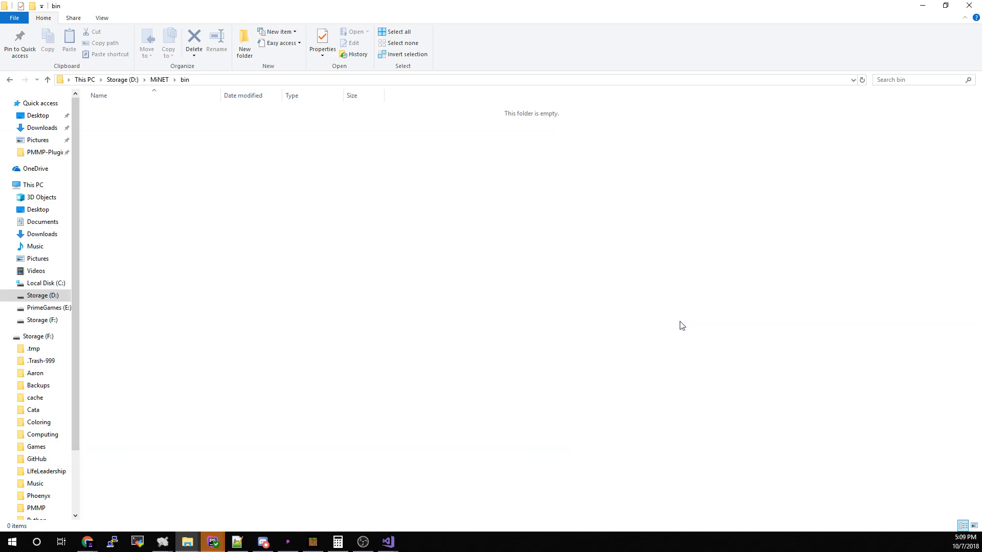
Create a folder named plugins inside the MiNET folder and open it.
{"action": "left_click", "coordinate": [156, 80]}
{"action": "left_click", "coordinate": [169, 170]}
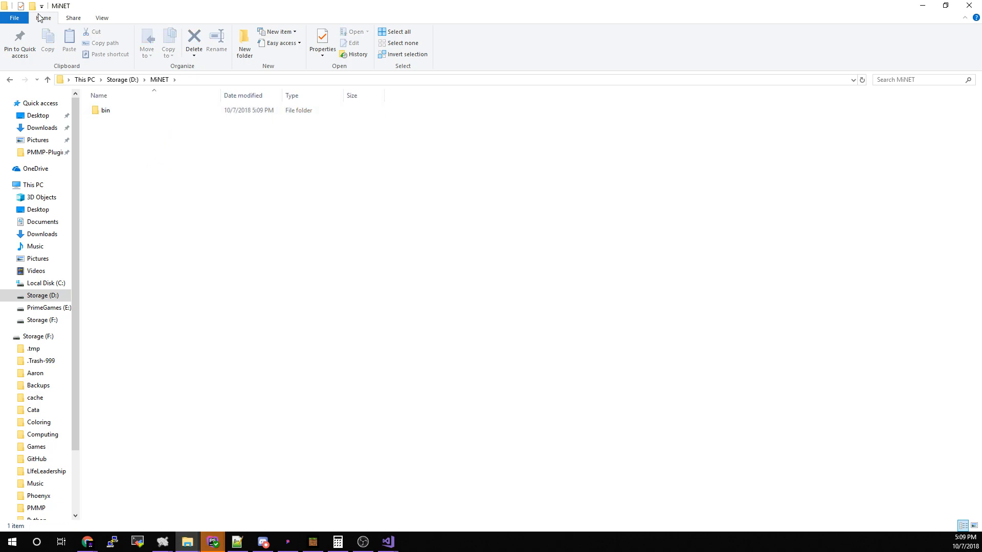
{"action": "key", "text": "ctrl+shift+n"}
{"action": "type", "text": "plugins"}
{"action": "key", "text": "Return"}
{"action": "key", "text": "Return"}
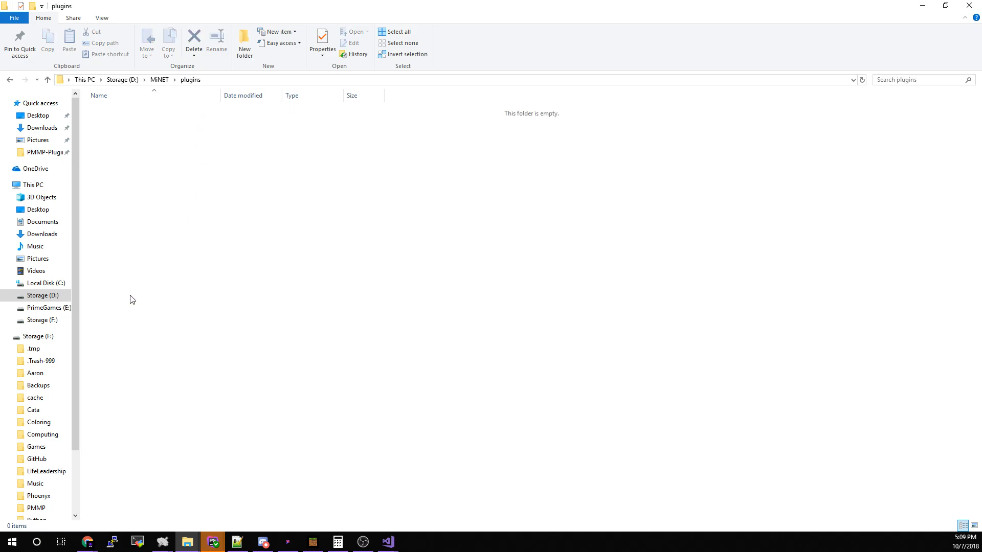
Copy the netcoreapp2.1 folder from builderbase-plugin.zip in Downloads into the plugins folder.
{"action": "mouse_move", "coordinate": [187, 541]}
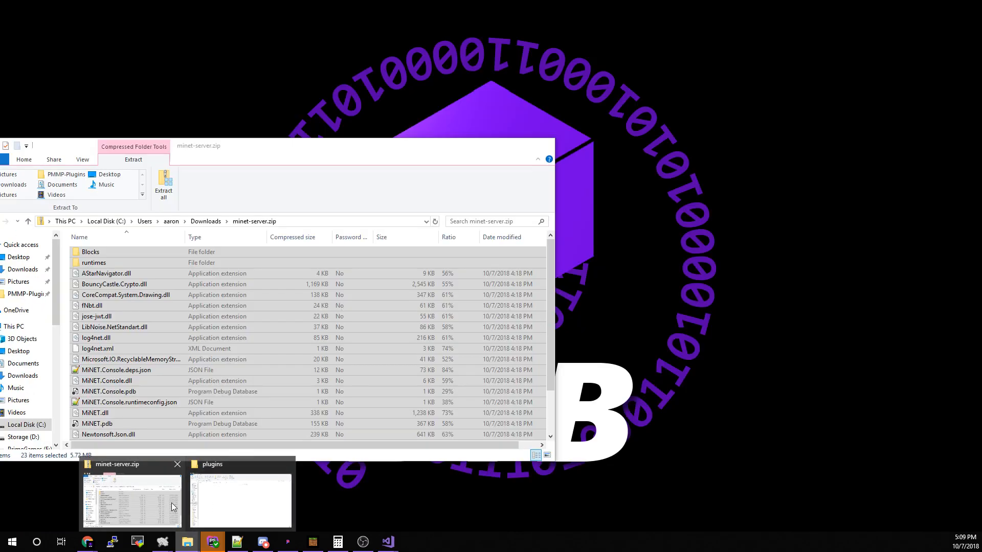
{"action": "left_click", "coordinate": [132, 501]}
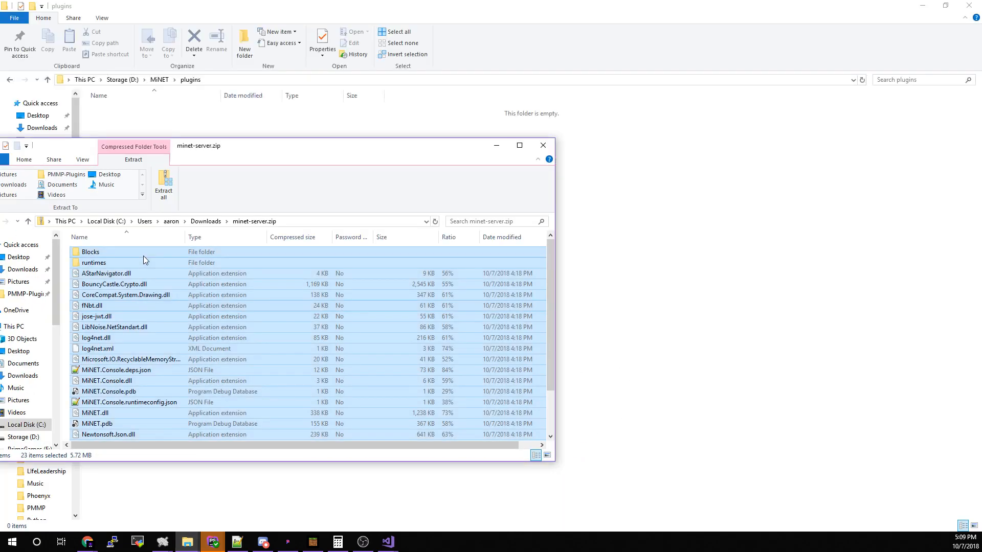
{"action": "left_click", "coordinate": [213, 221]}
{"action": "left_click", "coordinate": [118, 263]}
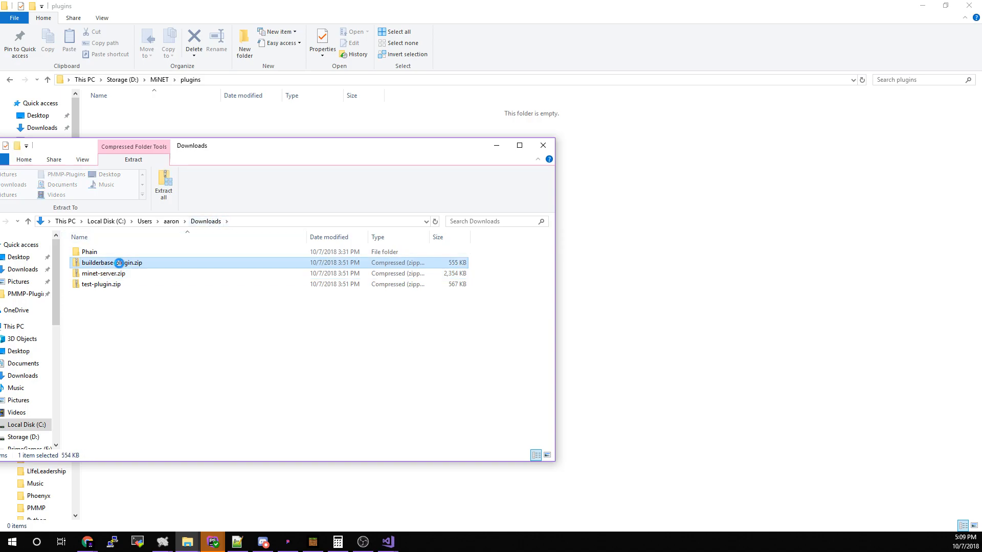
{"action": "double_click", "coordinate": [118, 262]}
{"action": "left_click_drag", "start_coordinate": [105, 254], "coordinate": [249, 142]}
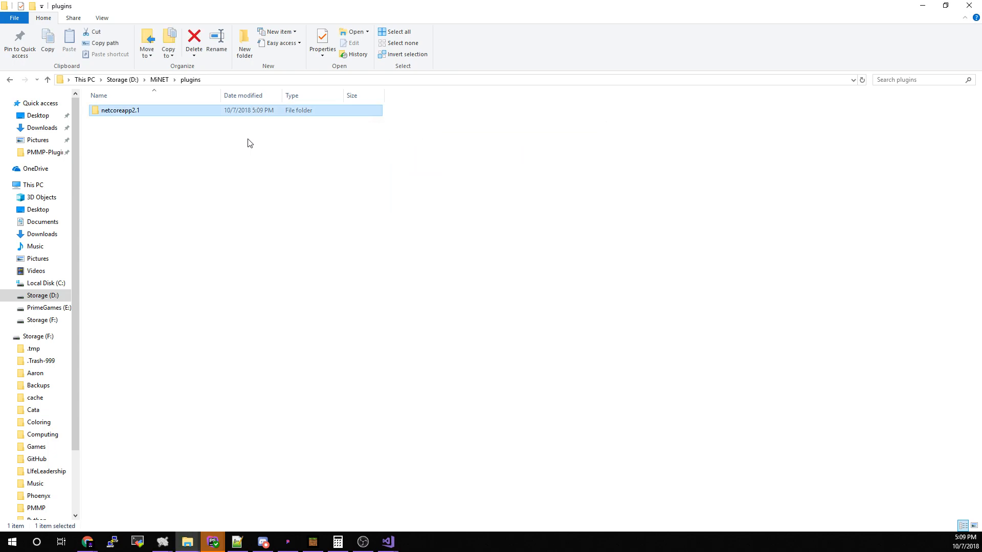
Rename the netcoreapp2.1 folder in the plugins folder as BuilderBase.
{"action": "left_click", "coordinate": [128, 113]}
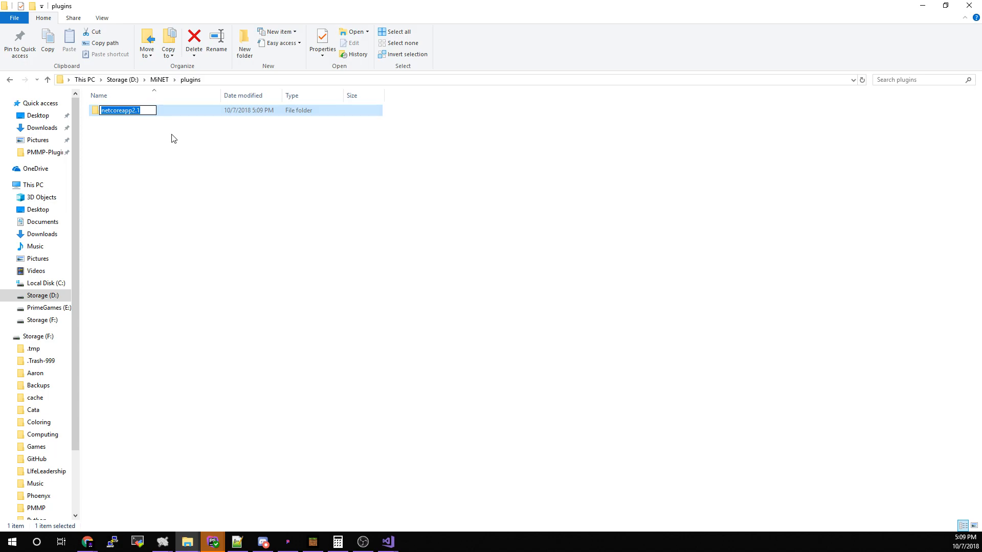
{"action": "type", "text": "BuilderBase"}
{"action": "key", "text": "Return"}
Copy the netcoreapp2.1 folder from test-plugin.zip in Downloads into the plugins folder and rename the copy as TestPlugin.
{"action": "left_click", "coordinate": [196, 546]}
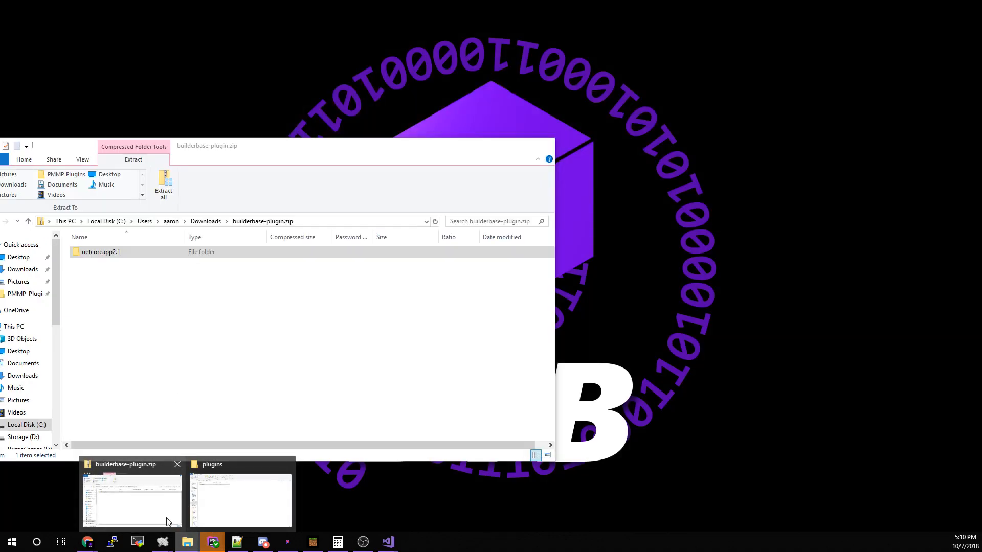
{"action": "left_click", "coordinate": [169, 494]}
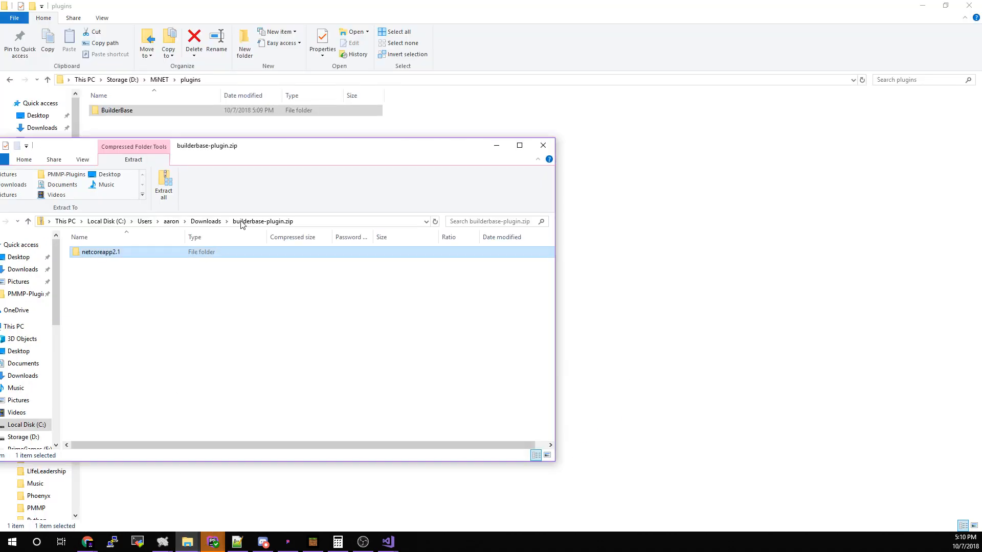
{"action": "left_click", "coordinate": [205, 221]}
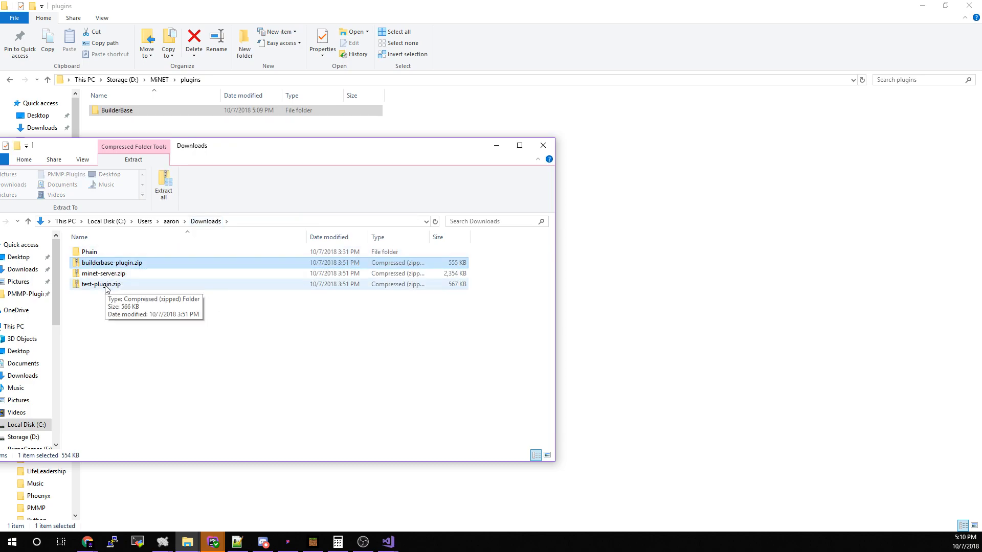
{"action": "double_click", "coordinate": [105, 285]}
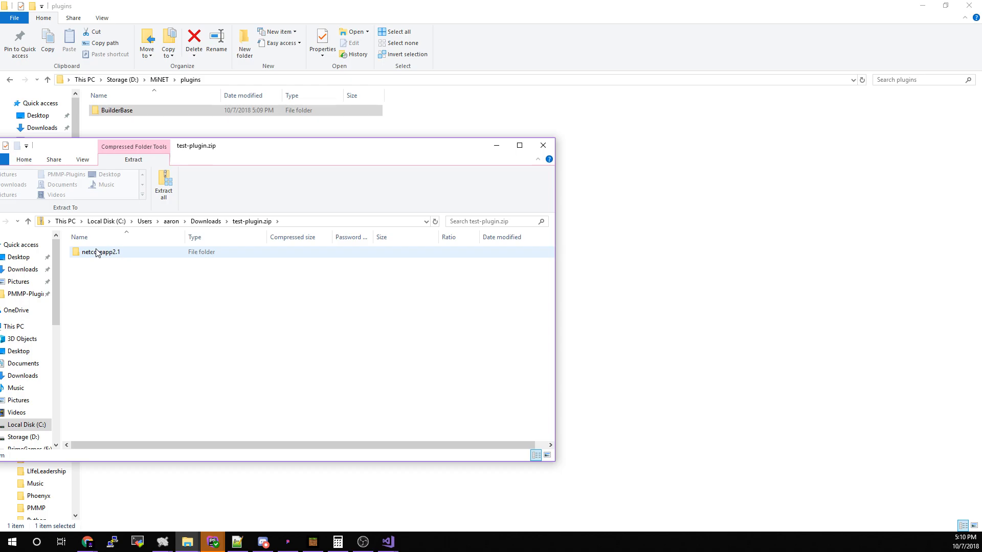
{"action": "left_click_drag", "start_coordinate": [98, 253], "coordinate": [673, 327]}
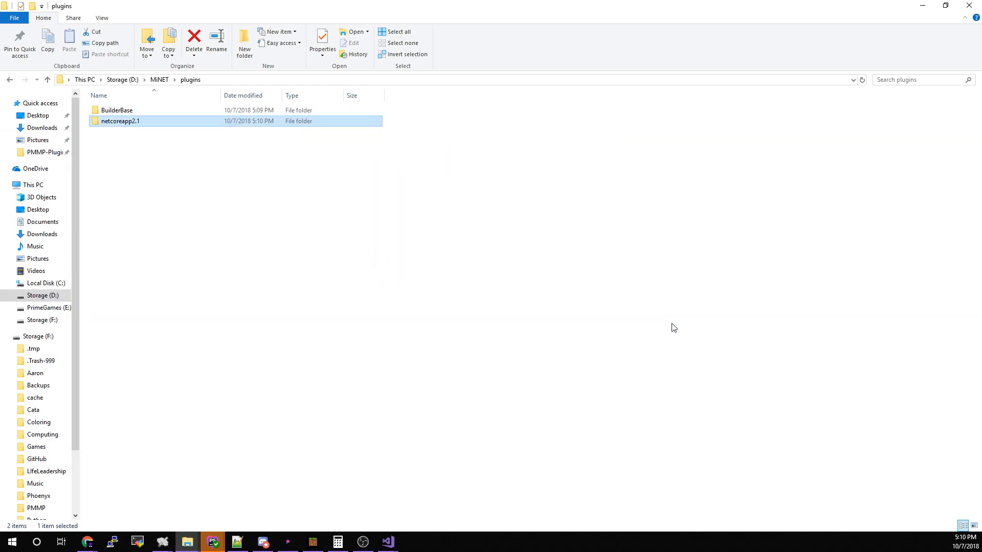
{"action": "key", "text": "F2"}
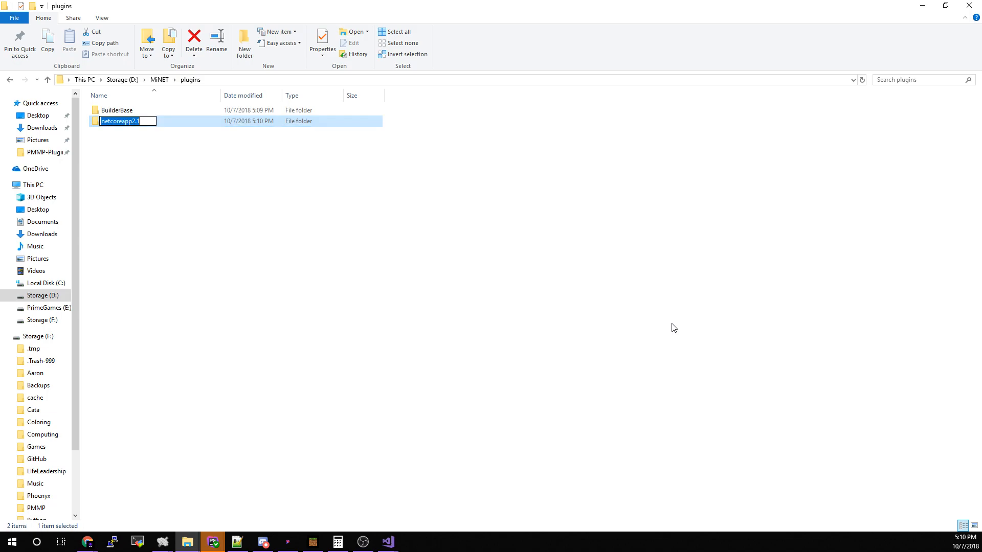
{"action": "type", "text": "TestPlugin"}
{"action": "key", "text": "Return"}
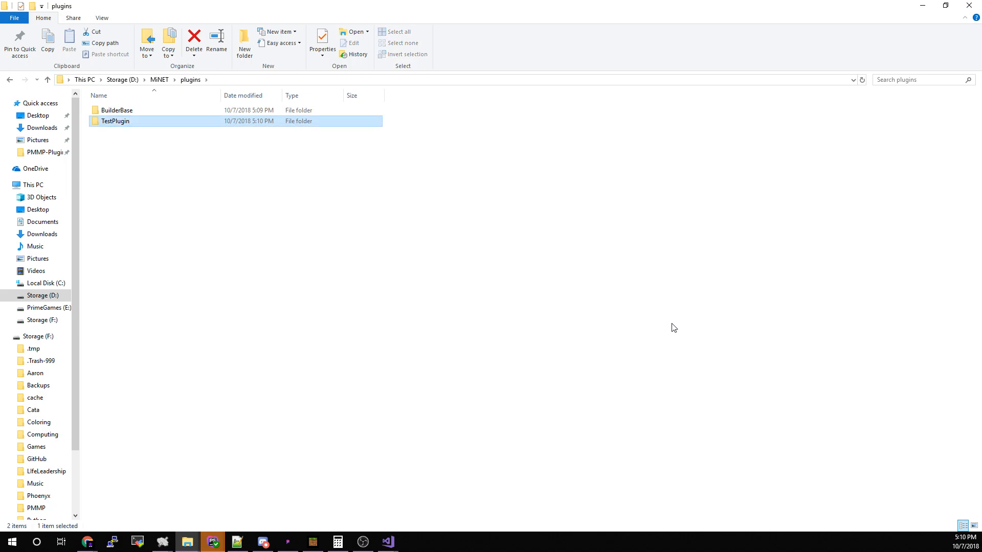
Create a folder named worlds inside the MiNET folder and open it.
{"action": "left_click", "coordinate": [160, 79]}
{"action": "left_click", "coordinate": [112, 112]}
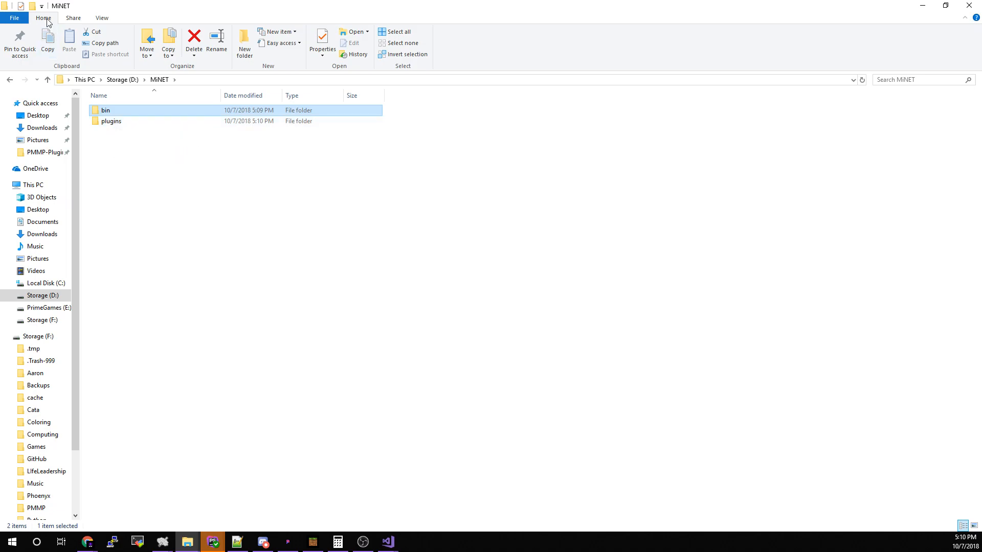
{"action": "key", "text": "ctrl+shift+n"}
{"action": "type", "text": "worlds"}
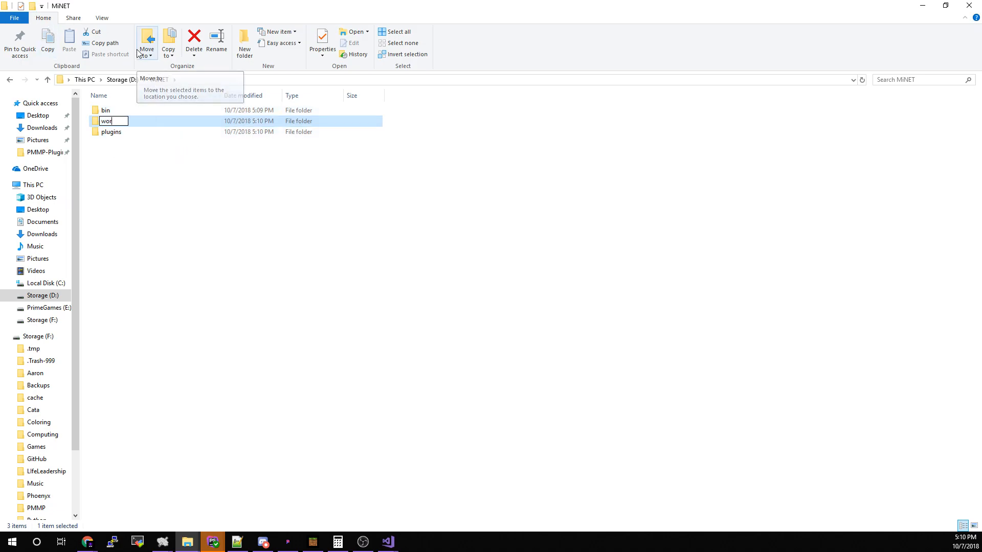
{"action": "key", "text": "Return"}
{"action": "key", "text": "Return"}
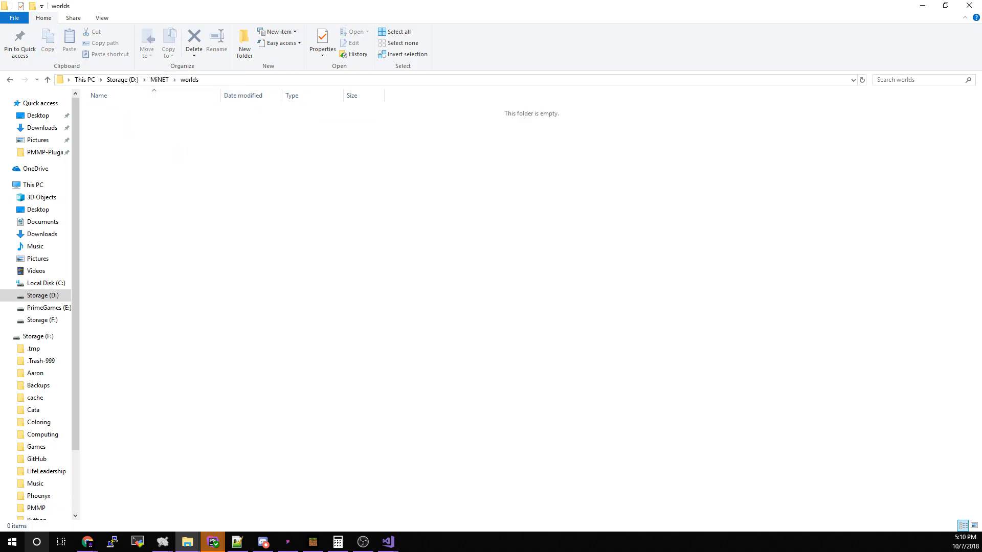
Copy the Phain world folder from Downloads into the worlds folder.
{"action": "mouse_move", "coordinate": [180, 544]}
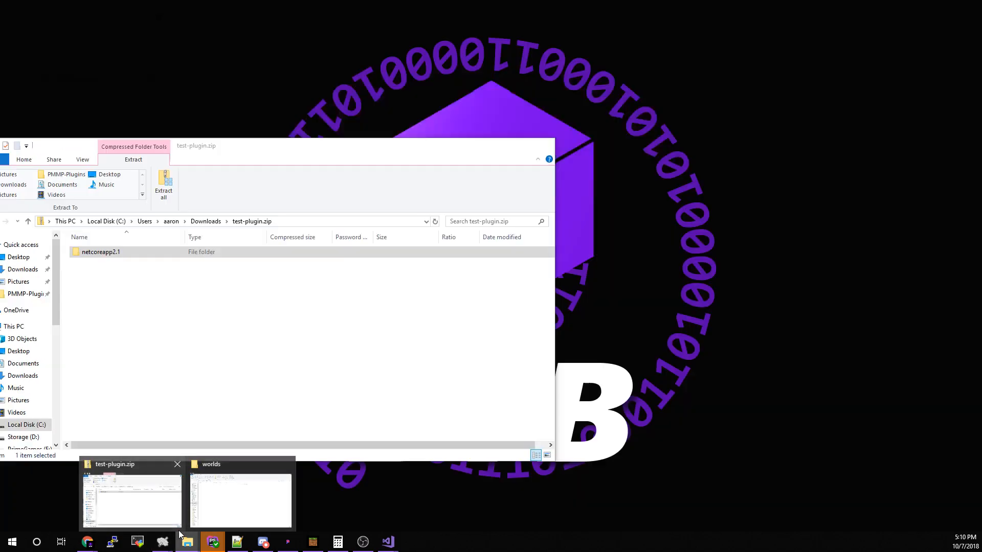
{"action": "left_click", "coordinate": [176, 522]}
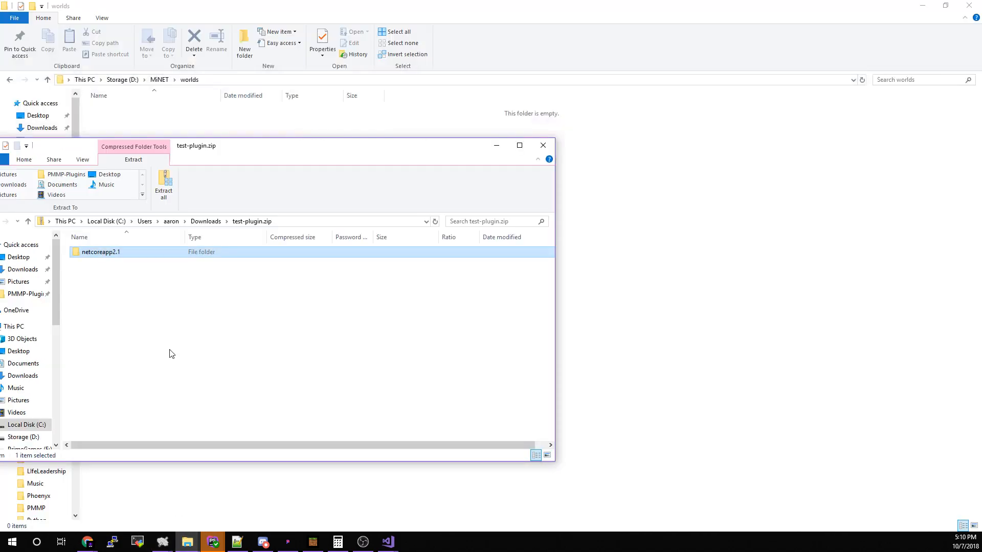
{"action": "left_click", "coordinate": [206, 221]}
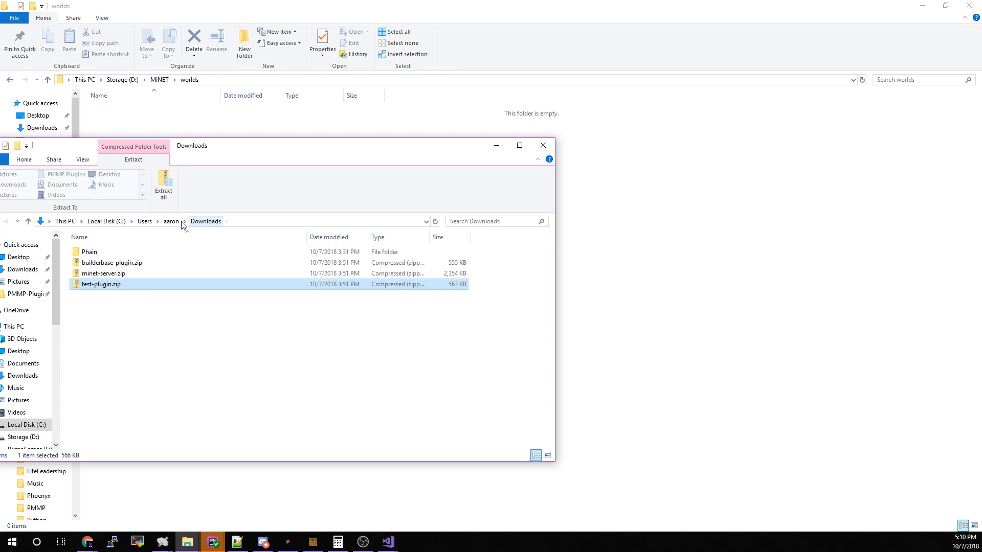
{"action": "left_click_drag", "start_coordinate": [88, 253], "coordinate": [650, 304]}
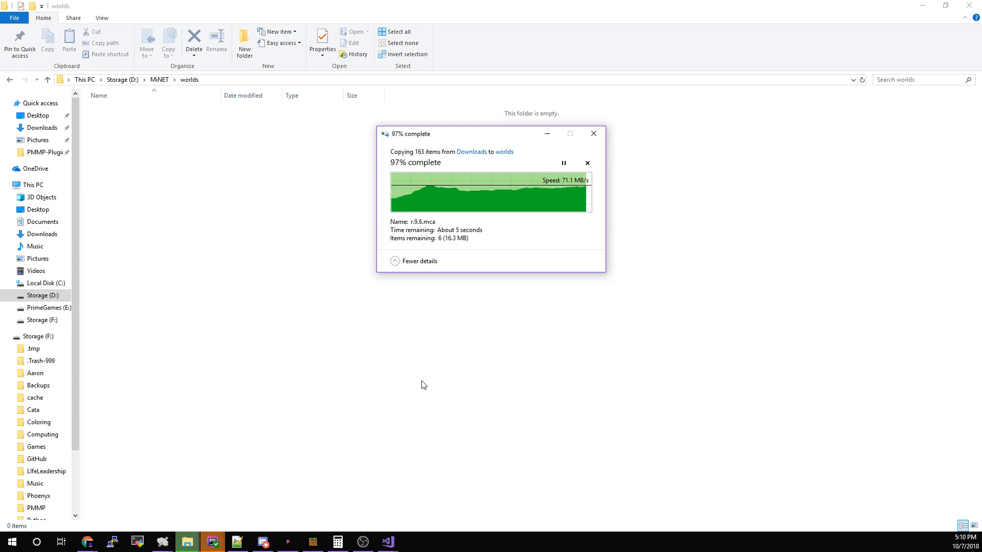
Switch to Chrome to view the Phain map's Planet Minecraft page, and return to the Phain folder in File Explorer.
{"action": "left_click", "coordinate": [89, 546]}
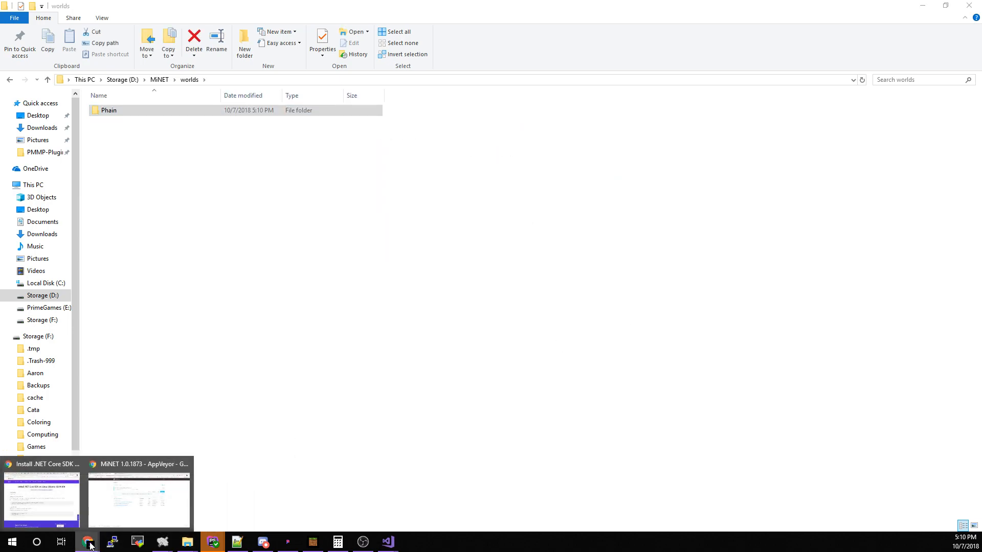
{"action": "left_click", "coordinate": [139, 499]}
{"action": "left_click", "coordinate": [307, 9]}
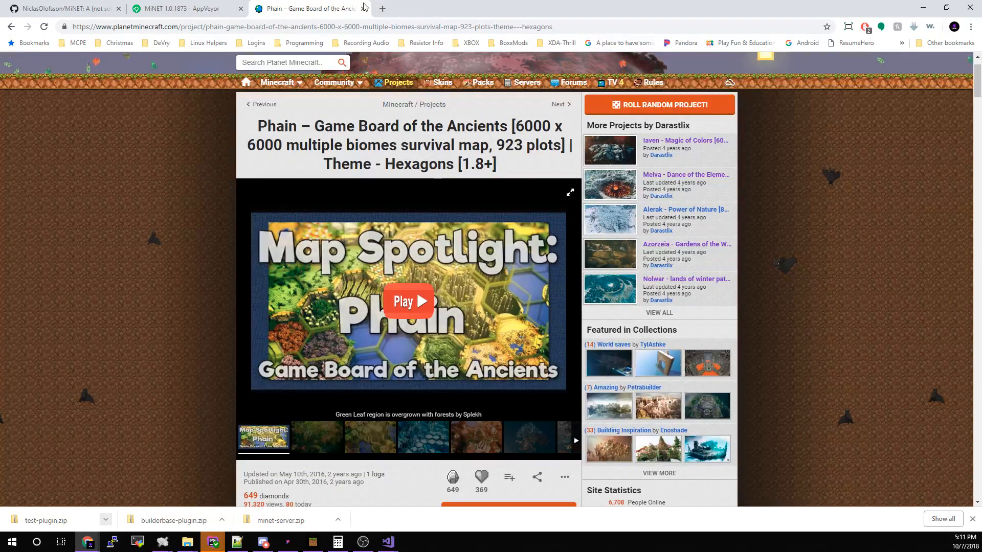
{"action": "scroll", "coordinate": [394, 340], "scroll_direction": "down", "scroll_amount": 3}
{"action": "scroll", "coordinate": [665, 179], "scroll_direction": "up", "scroll_amount": 2}
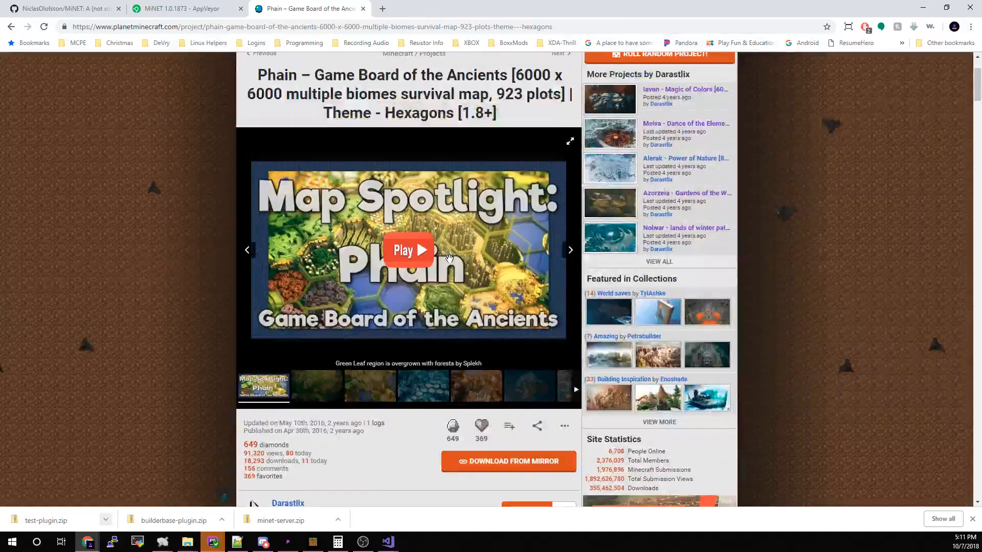
{"action": "left_click", "coordinate": [923, 8]}
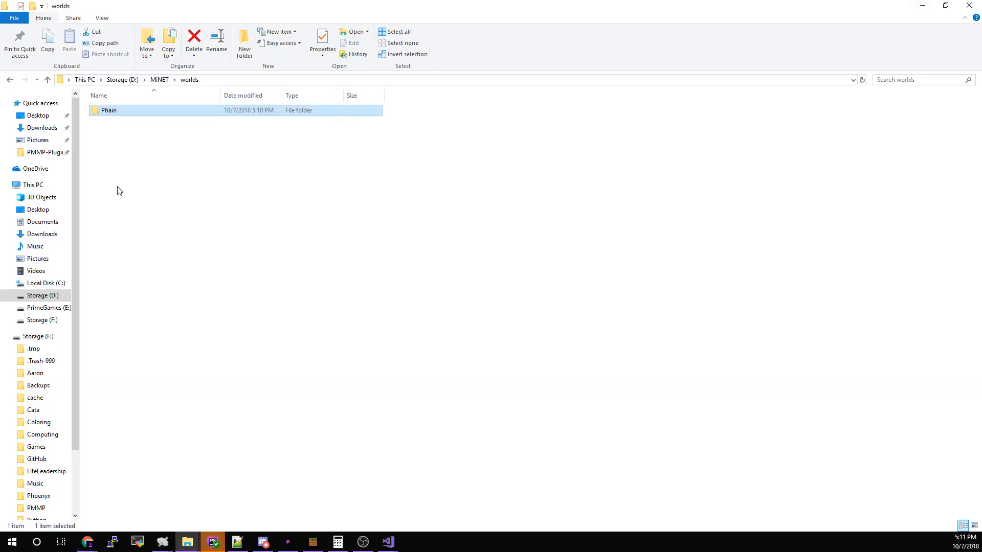
{"action": "left_click", "coordinate": [107, 112]}
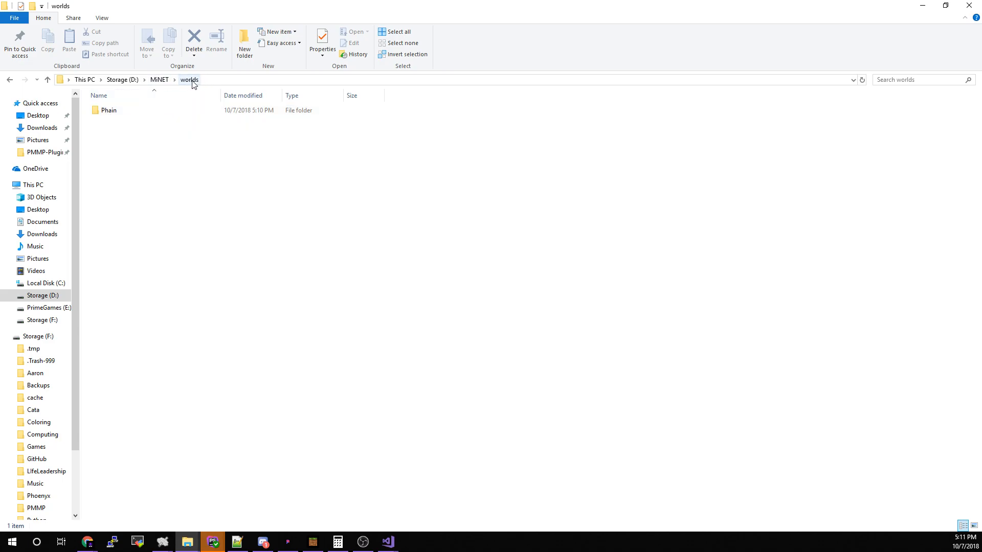
{"action": "left_click", "coordinate": [117, 113]}
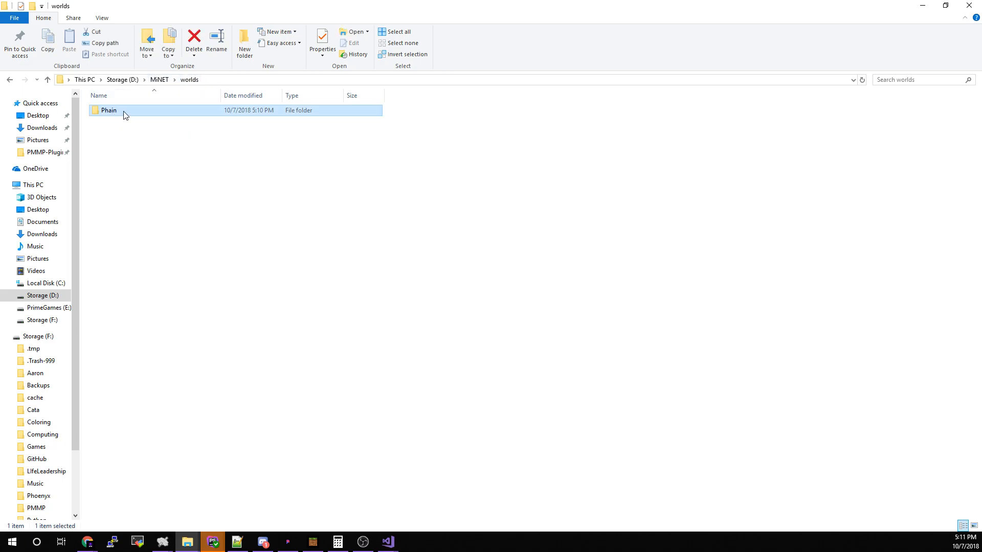
Create a text document in the MiNET folder and name it start.bat, accepting the file extension change.
{"action": "left_click", "coordinate": [159, 80]}
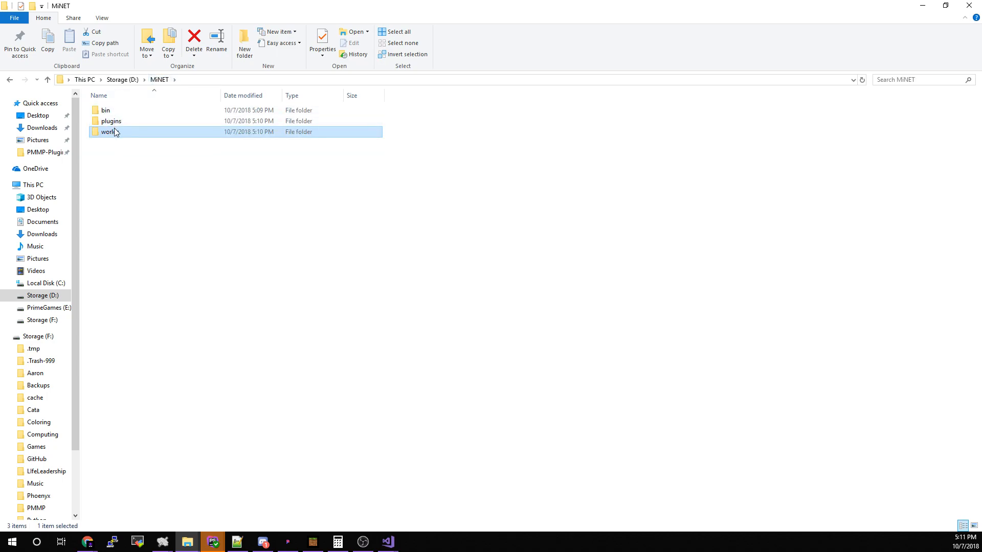
{"action": "right_click", "coordinate": [118, 153]}
{"action": "mouse_move", "coordinate": [178, 165]}
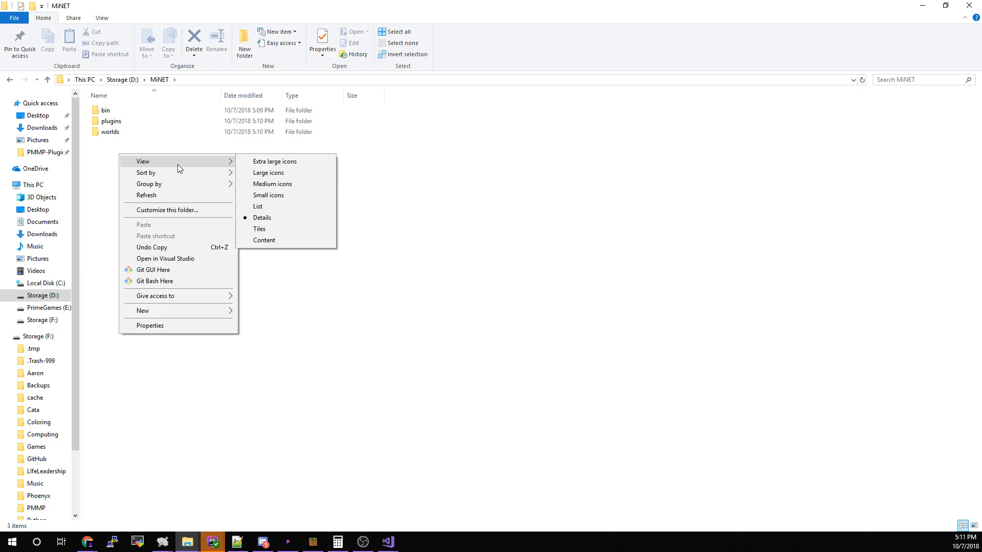
{"action": "mouse_move", "coordinate": [171, 313]}
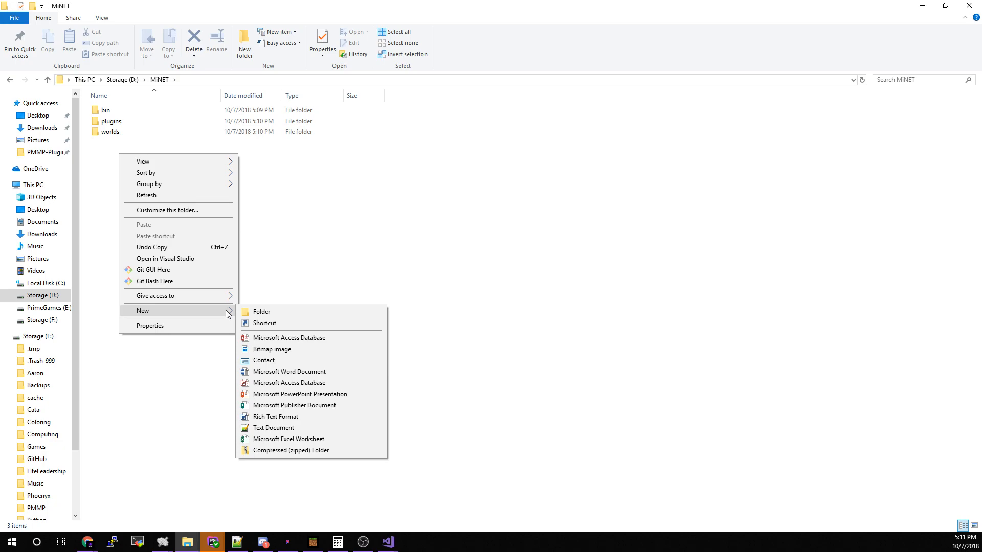
{"action": "left_click", "coordinate": [265, 428]}
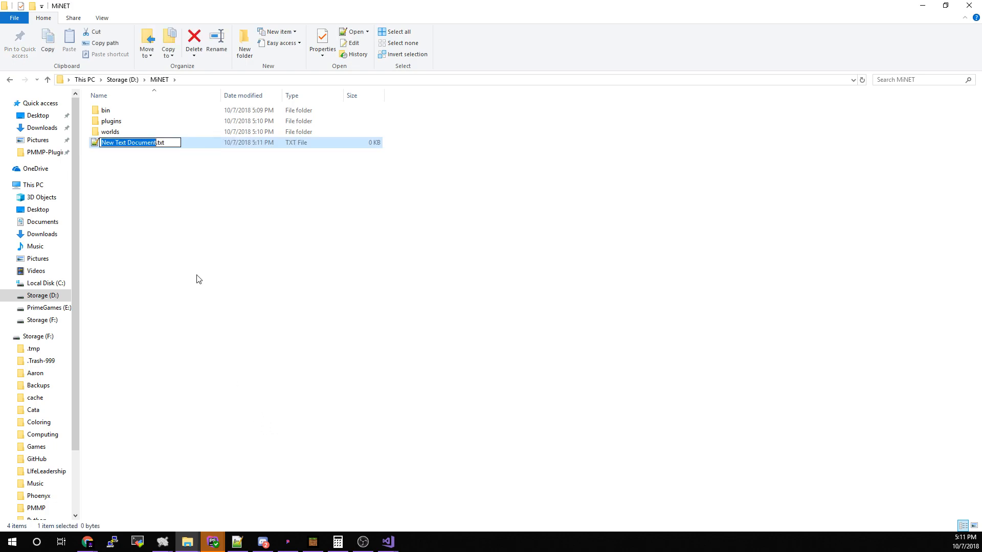
{"action": "left_click", "coordinate": [175, 142]}
{"action": "left_click_drag", "start_coordinate": [175, 143], "coordinate": [90, 146]}
{"action": "type", "text": "start"}
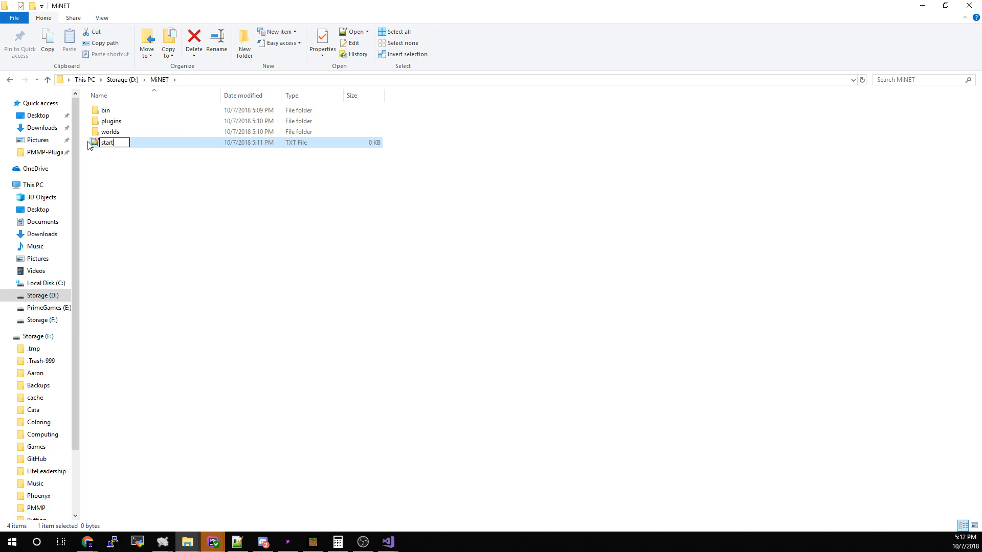
{"action": "type", "text": ".bat"}
{"action": "key", "text": "Return"}
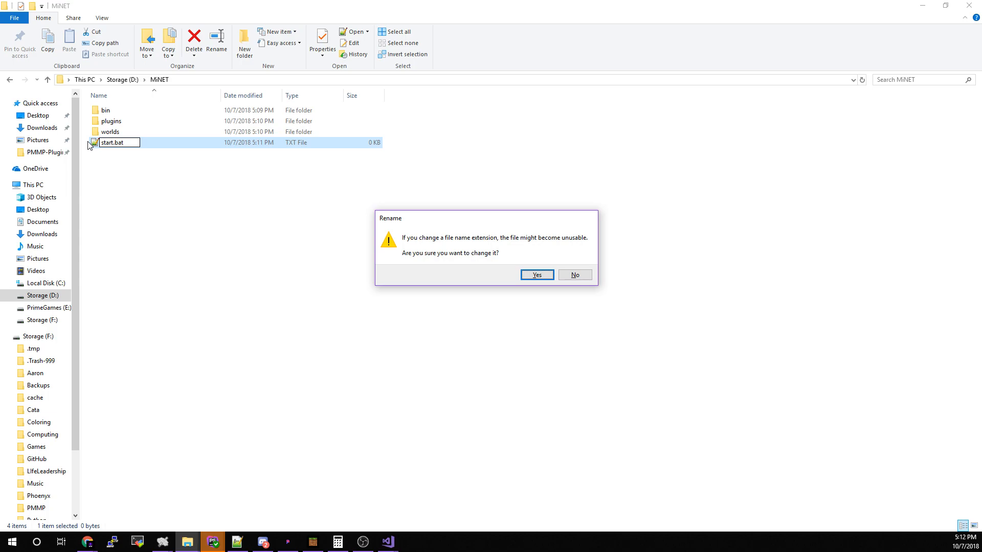
{"action": "left_click", "coordinate": [537, 275]}
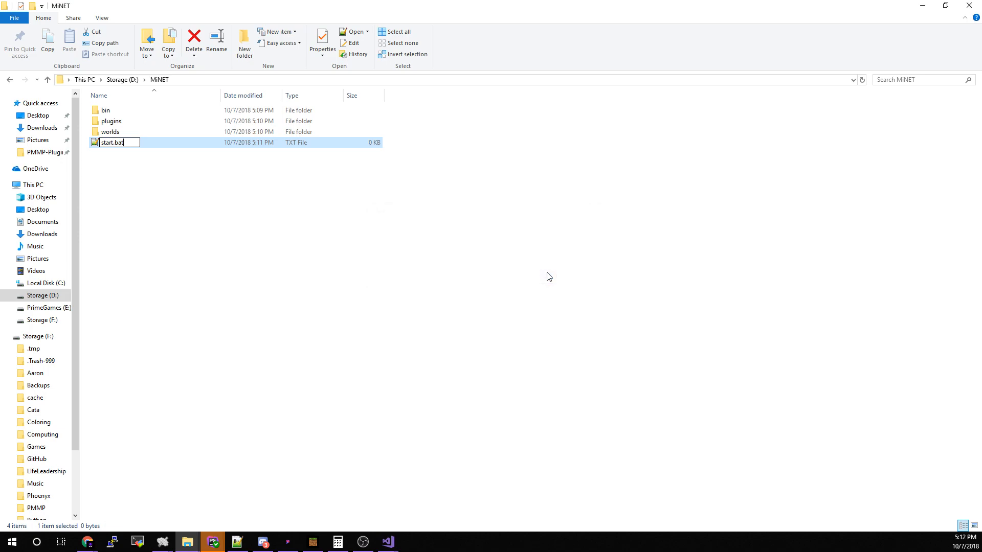
Open start.bat in Notepad++, enter the command "dotnet bin/MiNET.Console.dll" and save the file.
{"action": "right_click", "coordinate": [111, 148]}
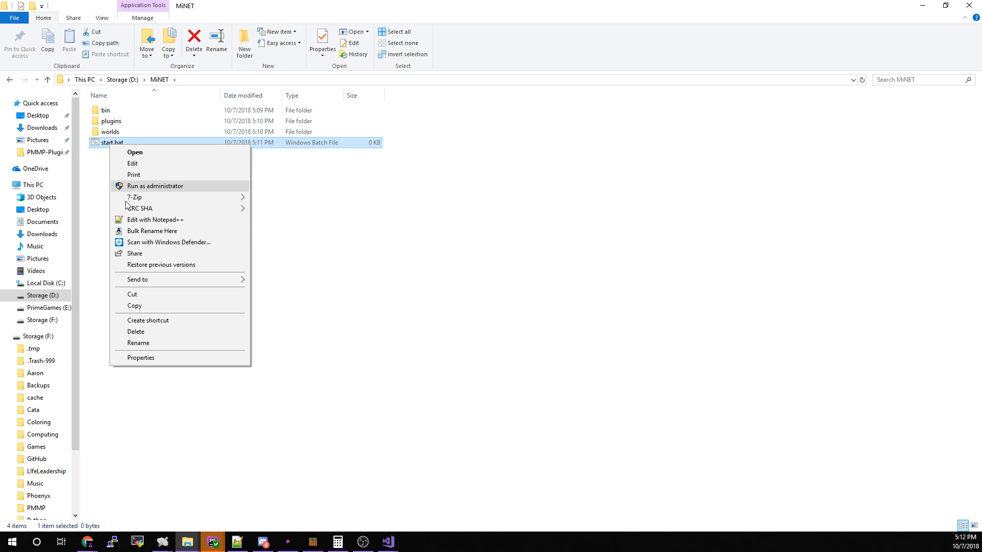
{"action": "left_click", "coordinate": [129, 219]}
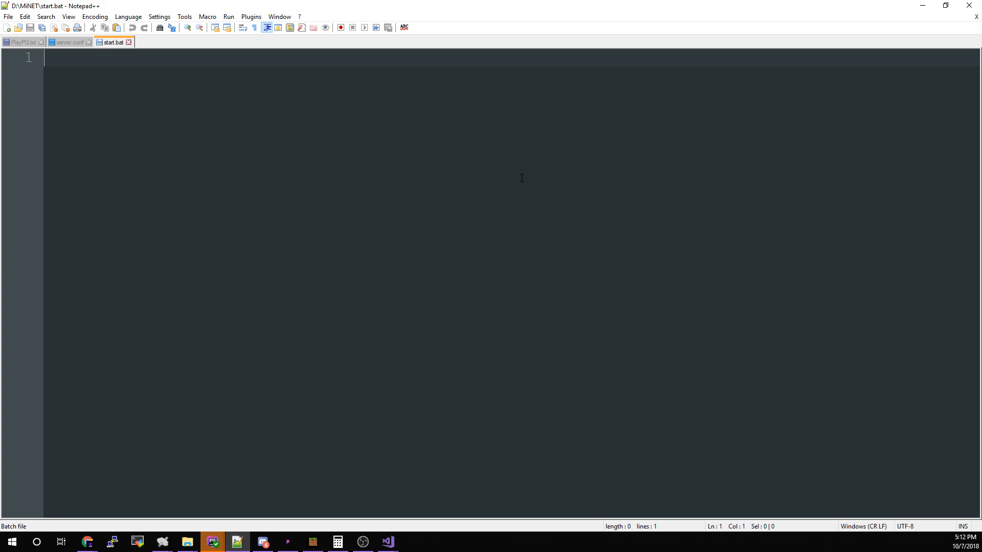
{"action": "type", "text": "dotnet"}
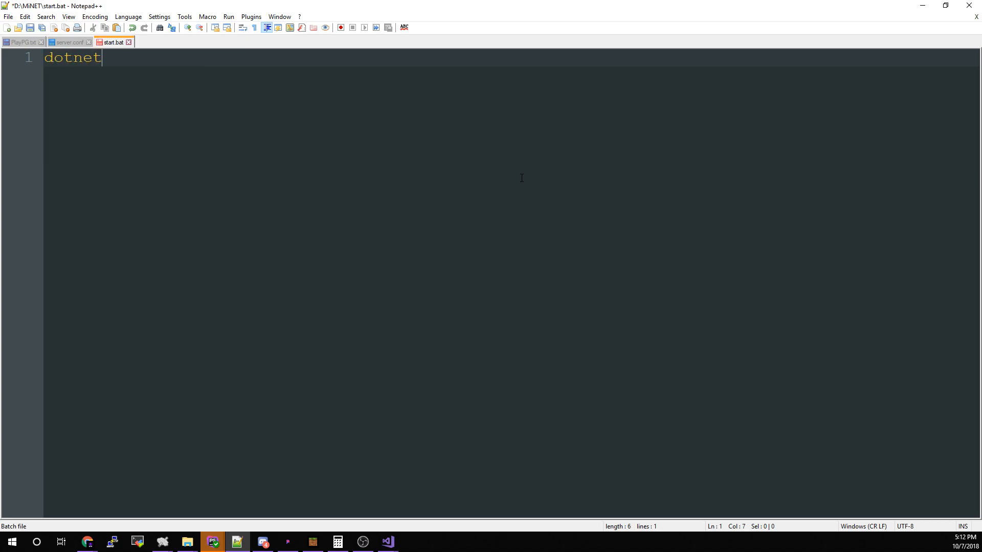
{"action": "type", "text": " b"}
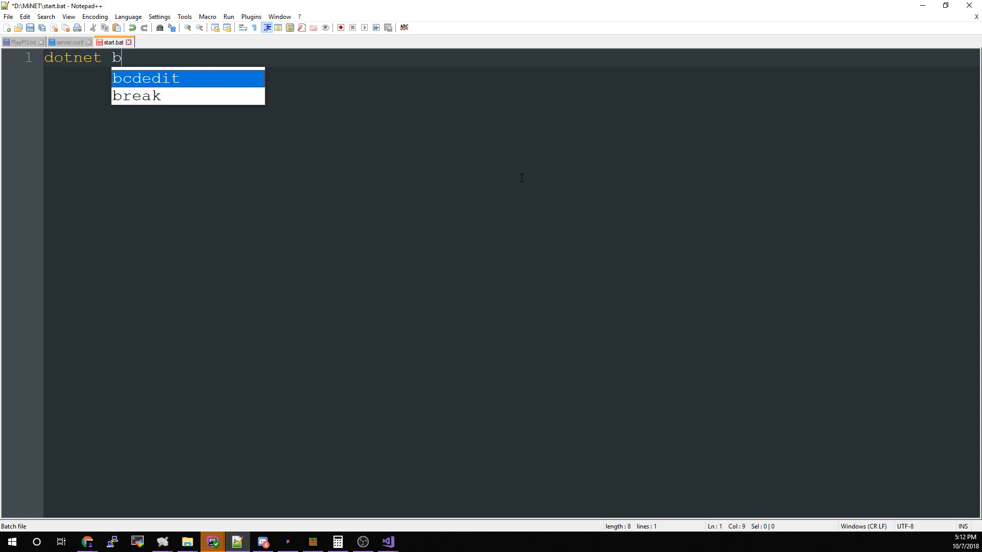
{"action": "type", "text": "in/"}
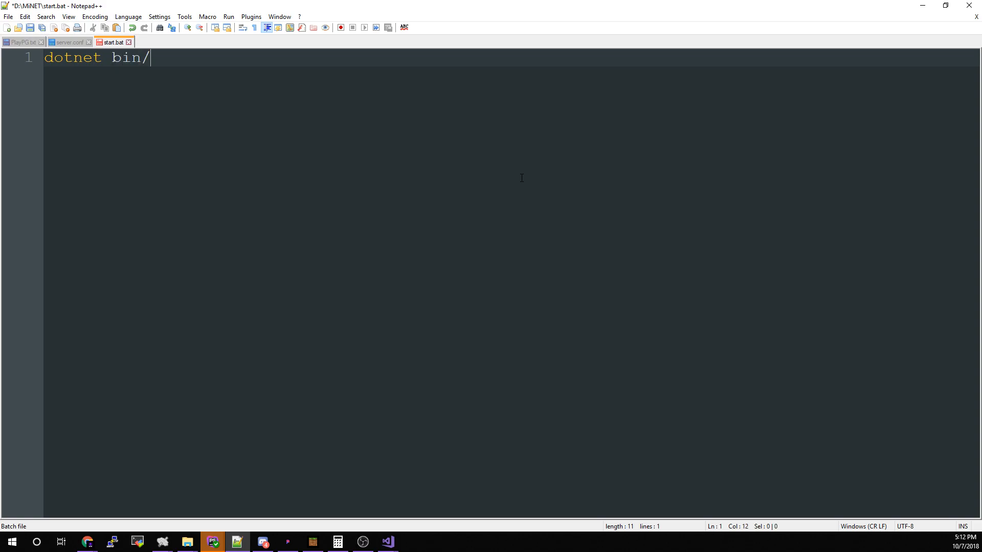
{"action": "type", "text": "MiNET.Console.dll"}
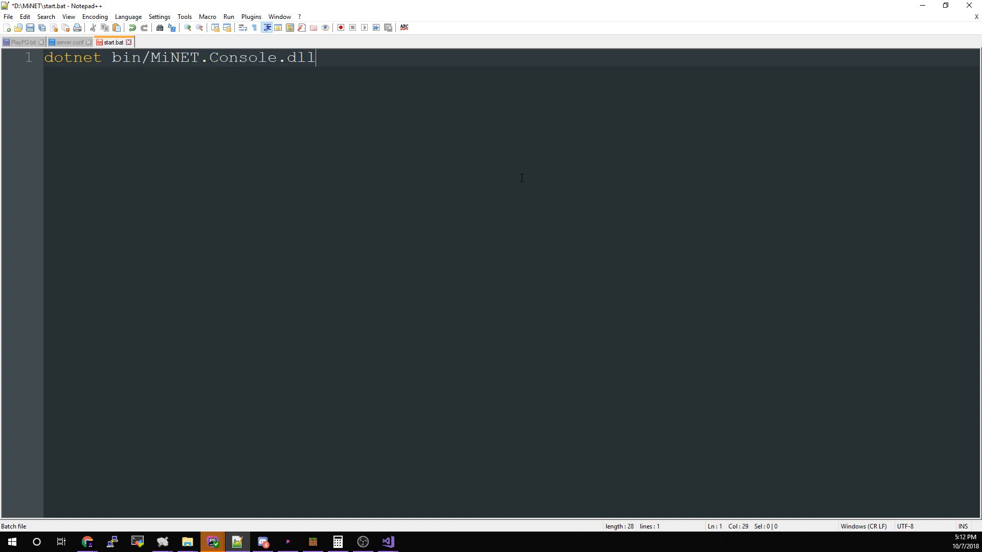
{"action": "key", "text": "ctrl+s"}
{"action": "left_click_drag", "start_coordinate": [114, 57], "coordinate": [317, 57]}
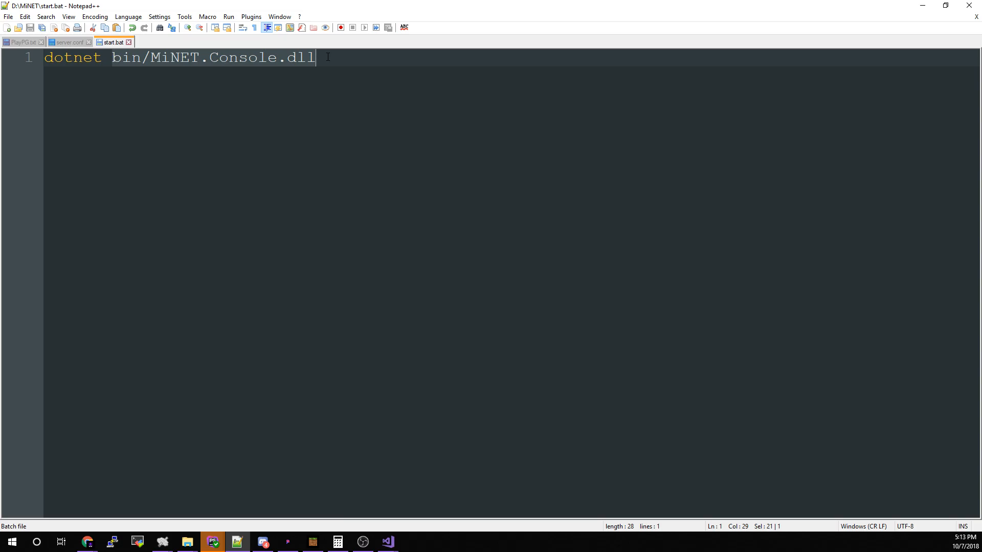
Close start.bat in Notepad++ and run it from the MiNET folder in File Explorer to launch the server console.
{"action": "left_click", "coordinate": [129, 42]}
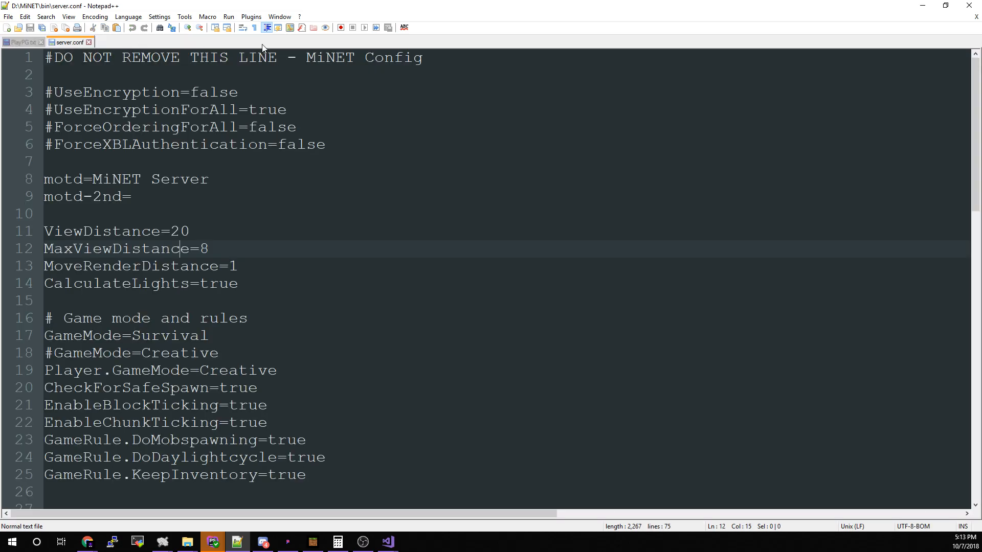
{"action": "left_click", "coordinate": [916, 5]}
{"action": "left_click", "coordinate": [113, 153]}
{"action": "left_click", "coordinate": [106, 147]}
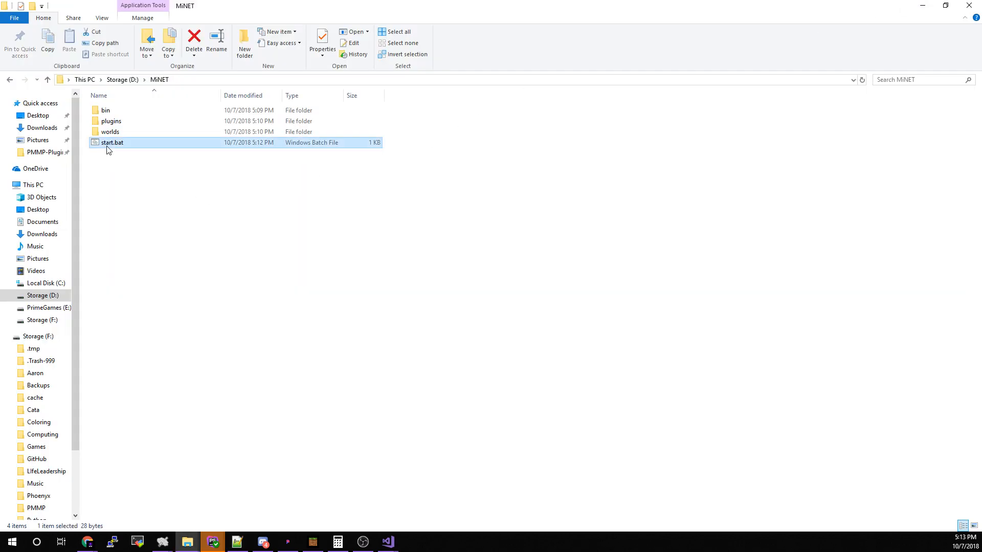
{"action": "double_click", "coordinate": [108, 143]}
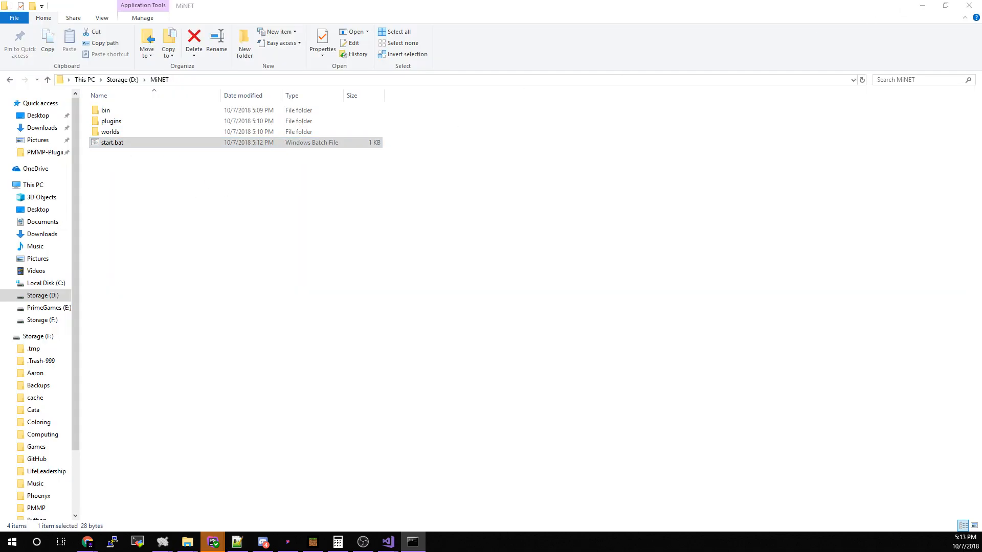
{"action": "left_click_drag", "start_coordinate": [37, 113], "coordinate": [478, 99]}
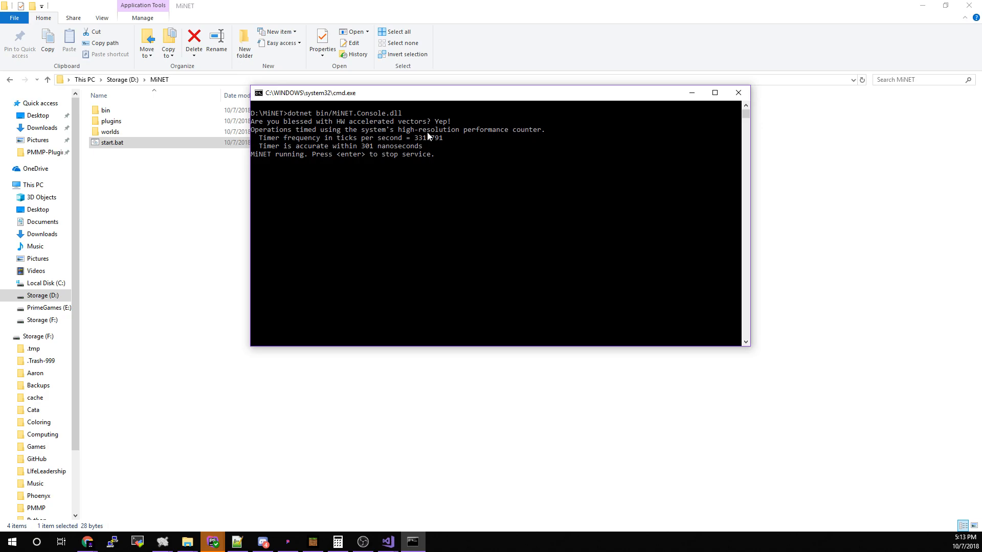
Switch to Minecraft, join the MiNET Server LAN game and walk around its world to test the server.
{"action": "left_click", "coordinate": [313, 541]}
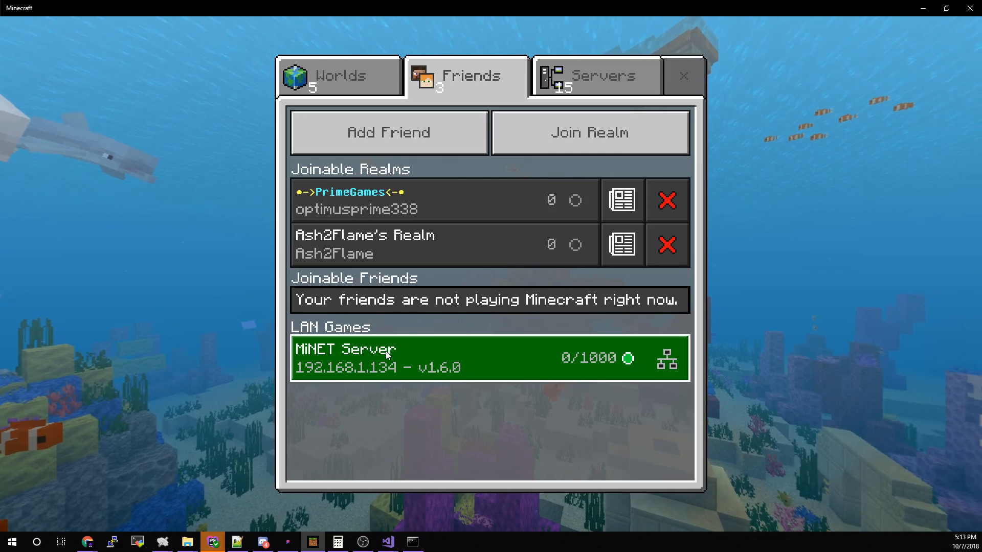
{"action": "left_click", "coordinate": [492, 371]}
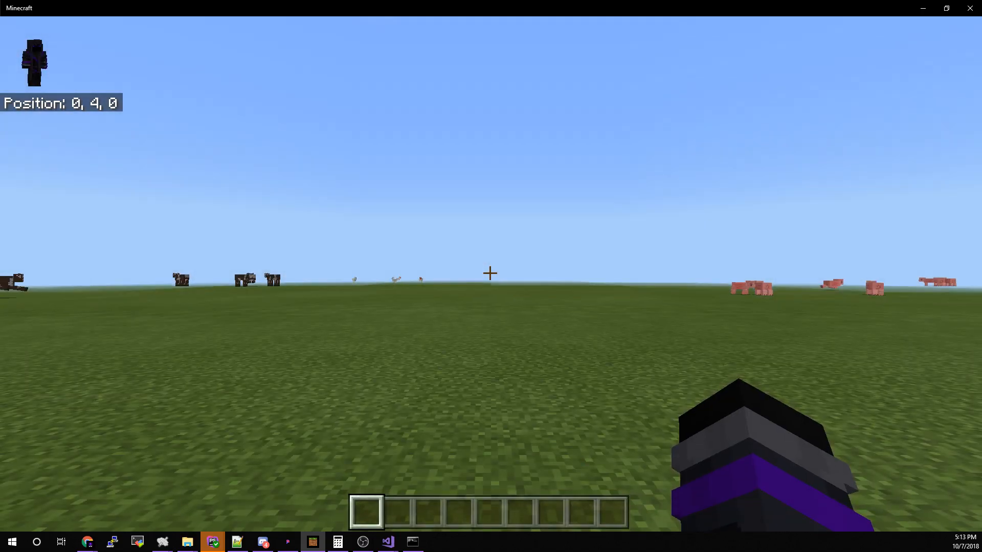
{"action": "key", "text": "w"}
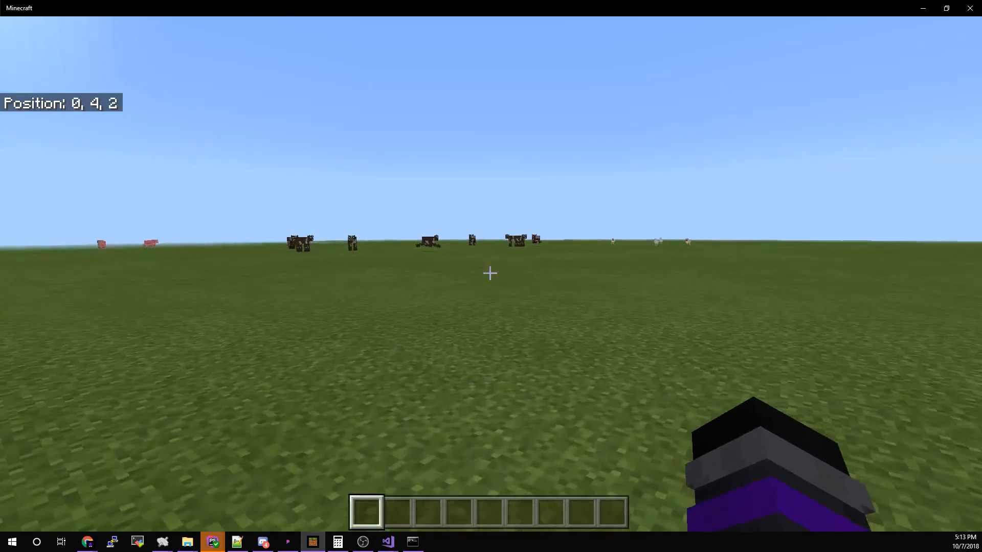
{"action": "key", "text": "w"}
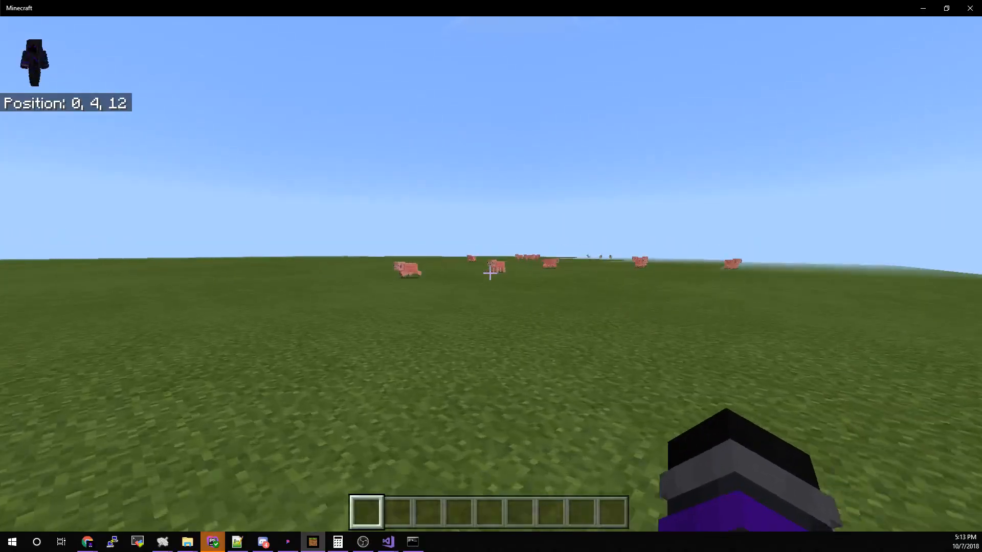
{"action": "key", "text": "w"}
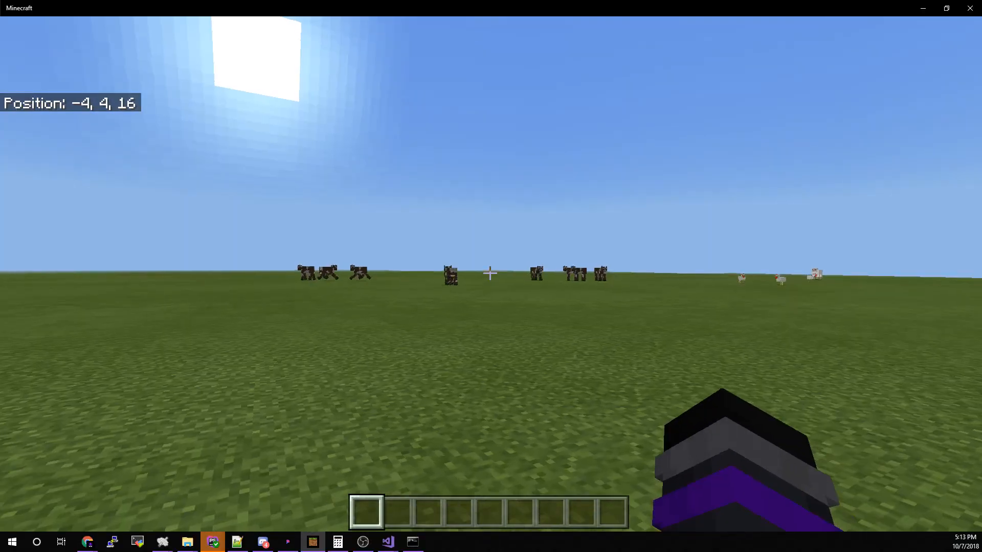
{"action": "key", "text": "w"}
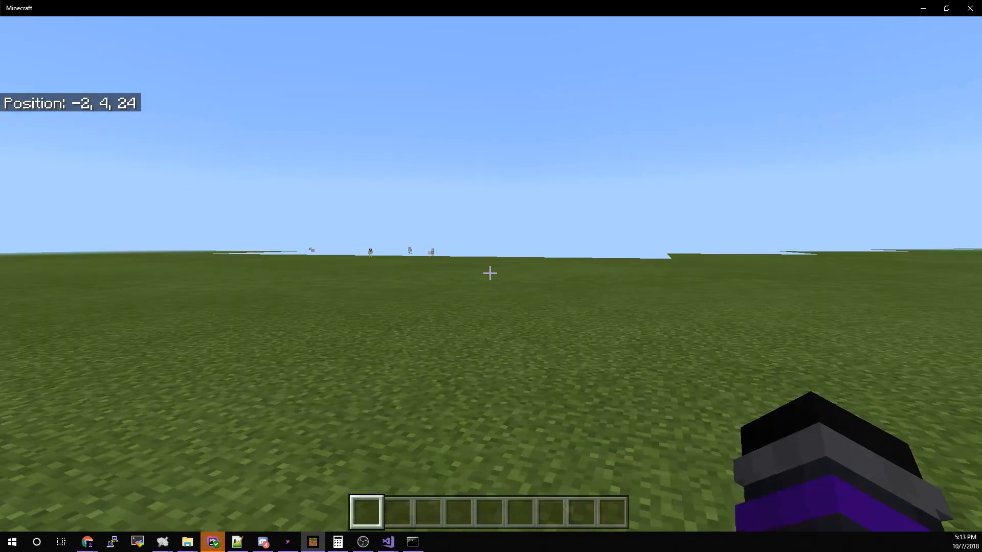
{"action": "key", "text": "w"}
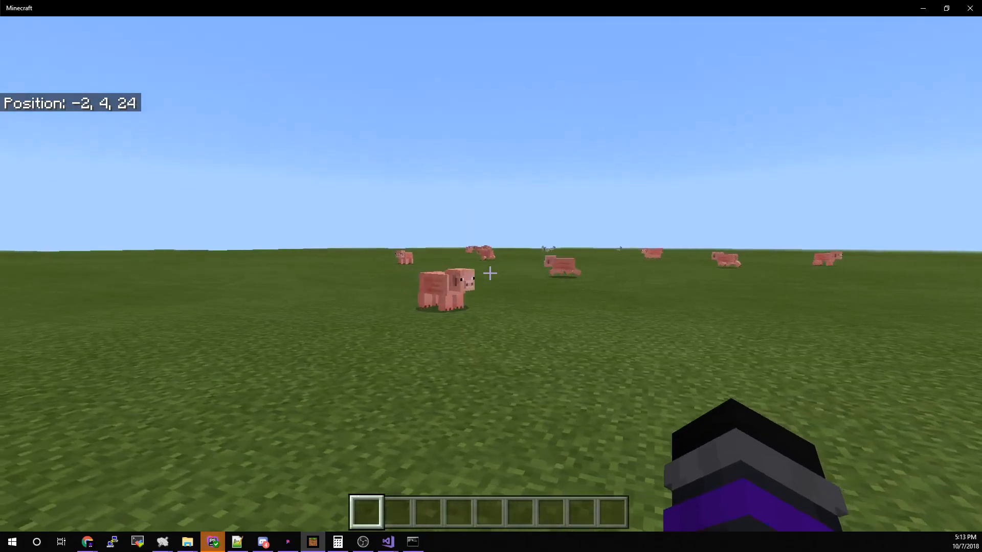
{"action": "key", "text": "w"}
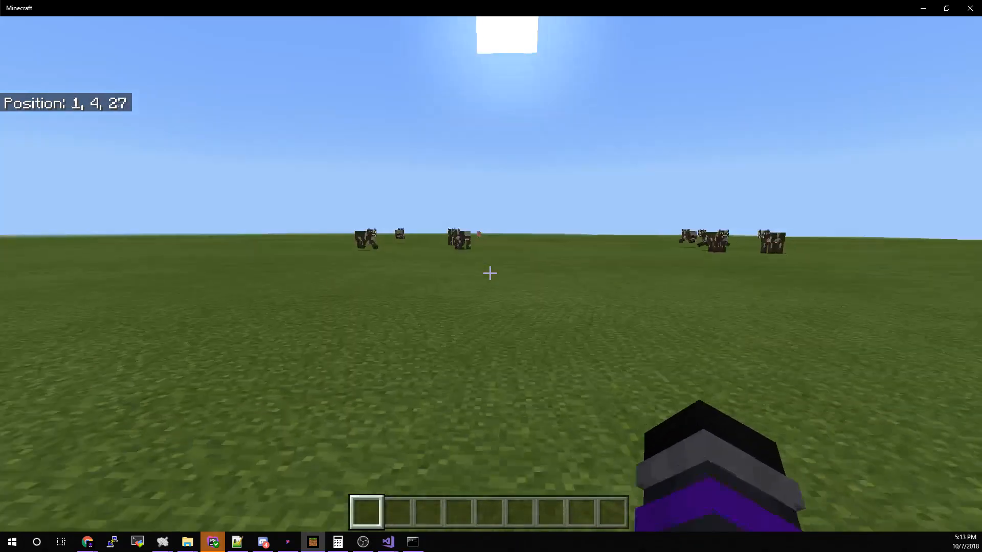
{"action": "key", "text": "w"}
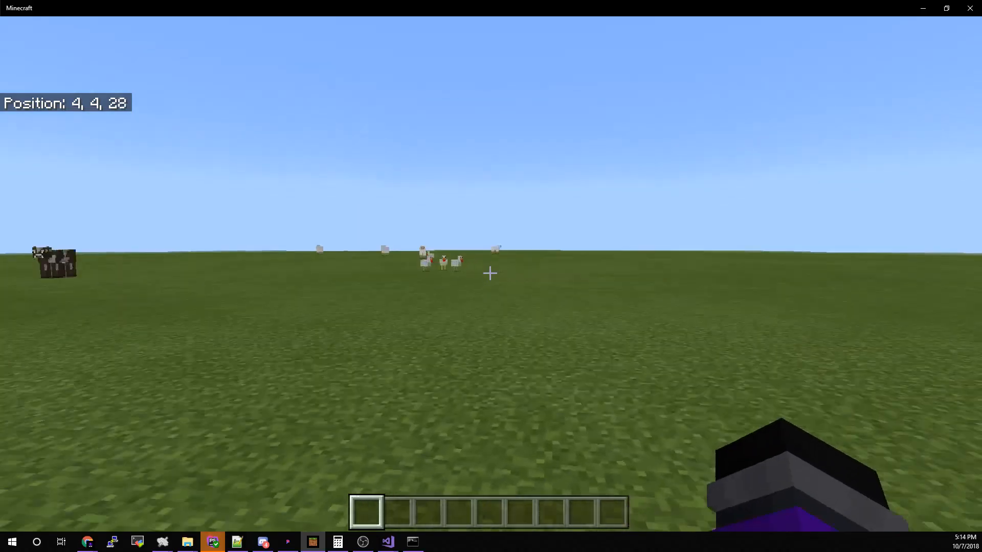
{"action": "key", "text": "w"}
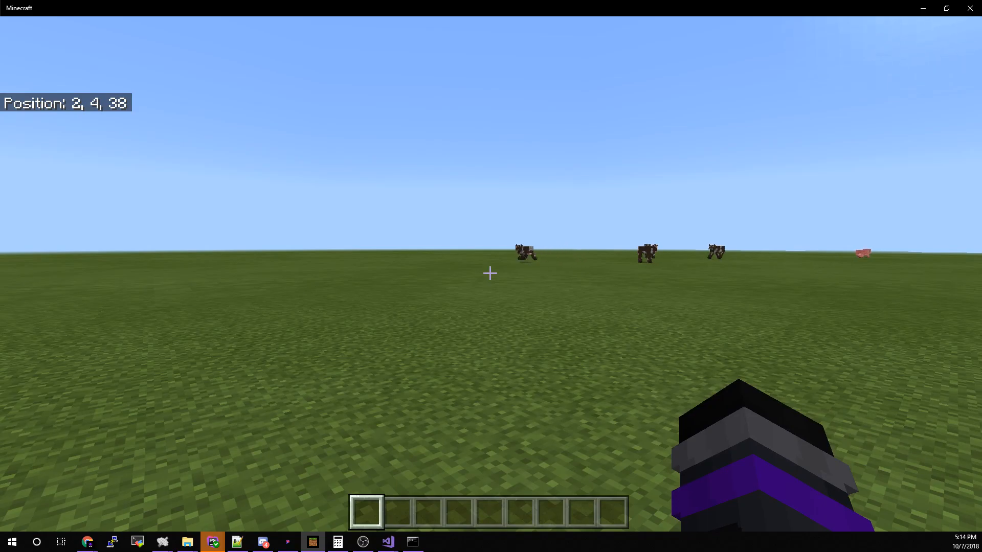
{"action": "key", "text": "w"}
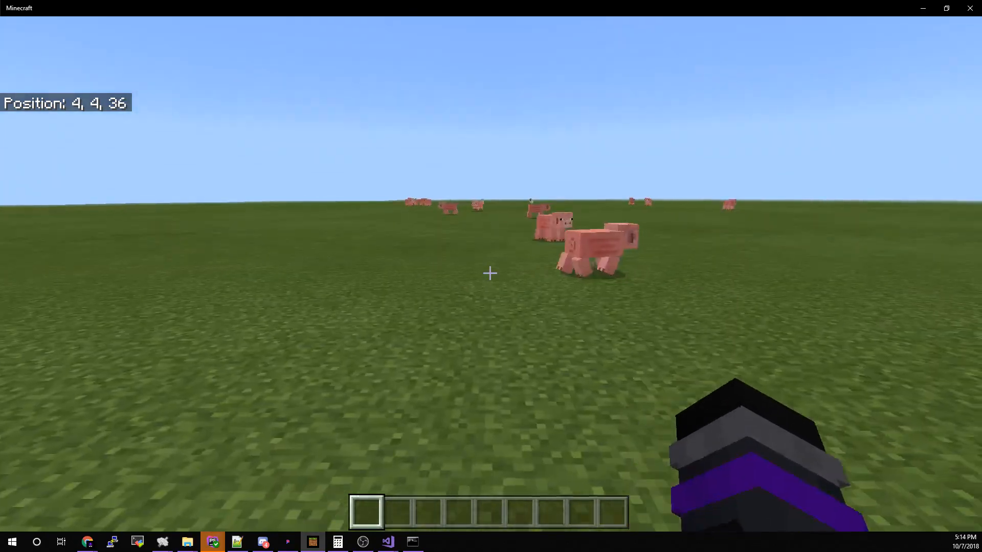
{"action": "key", "text": "w"}
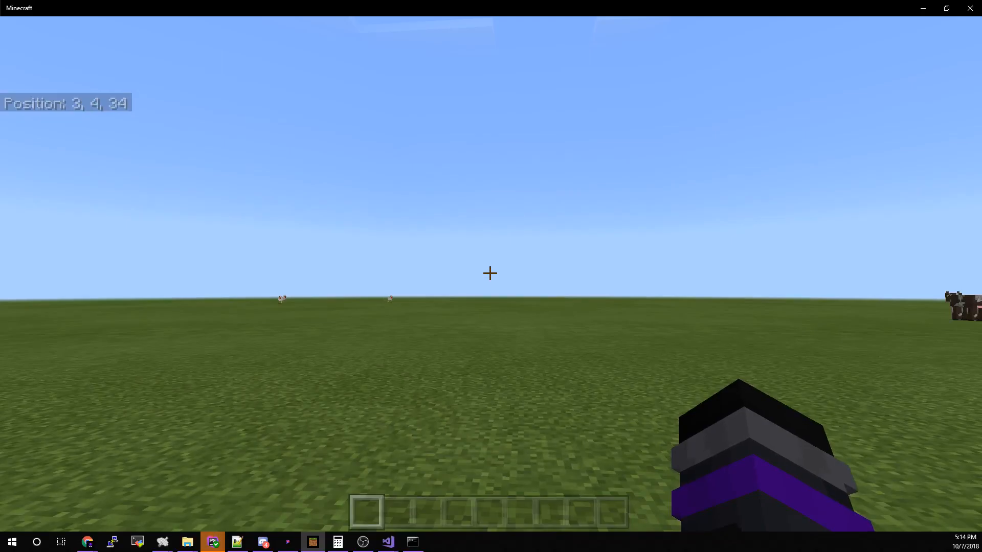
Check the available chat commands on the server and return to the game.
{"action": "key", "text": "slash"}
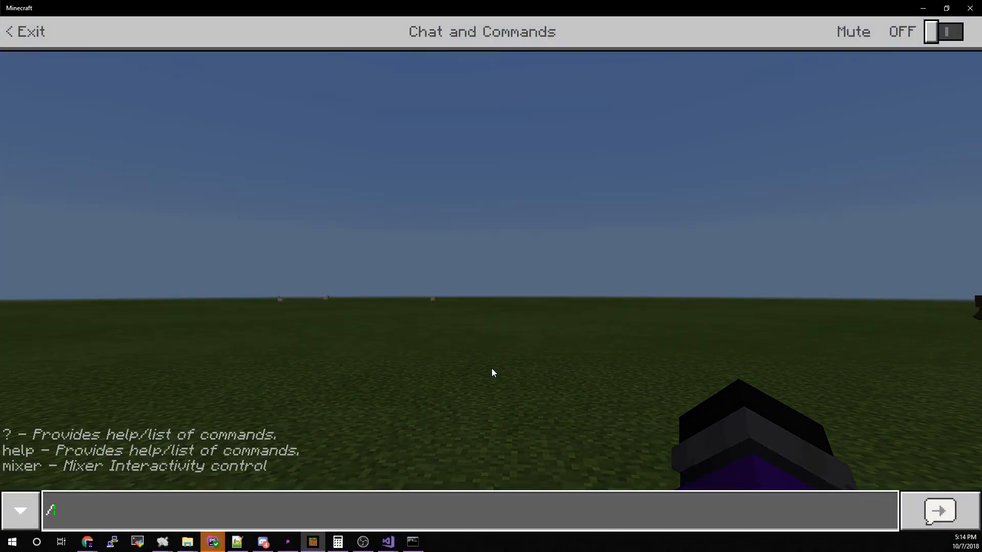
{"action": "key", "text": "Escape"}
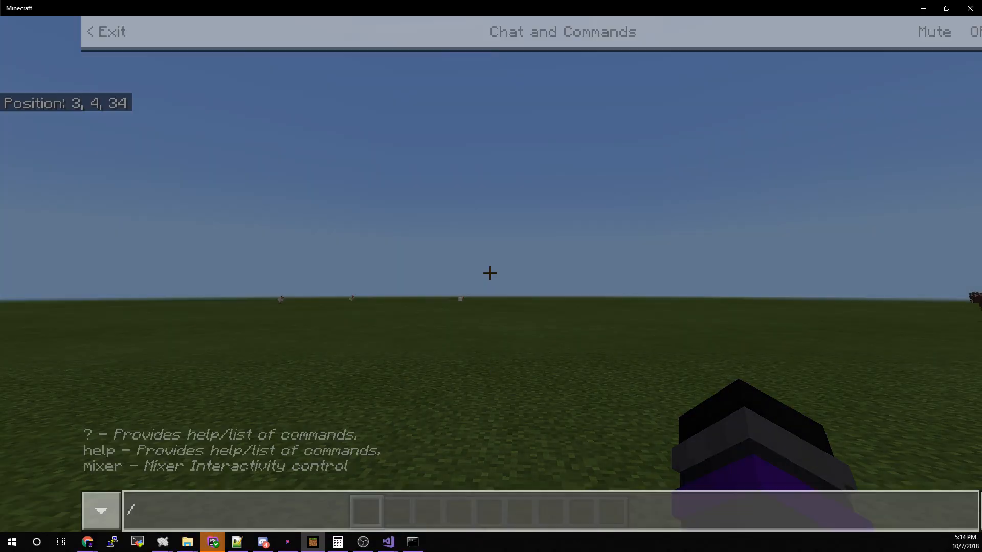
{"action": "key", "text": "w"}
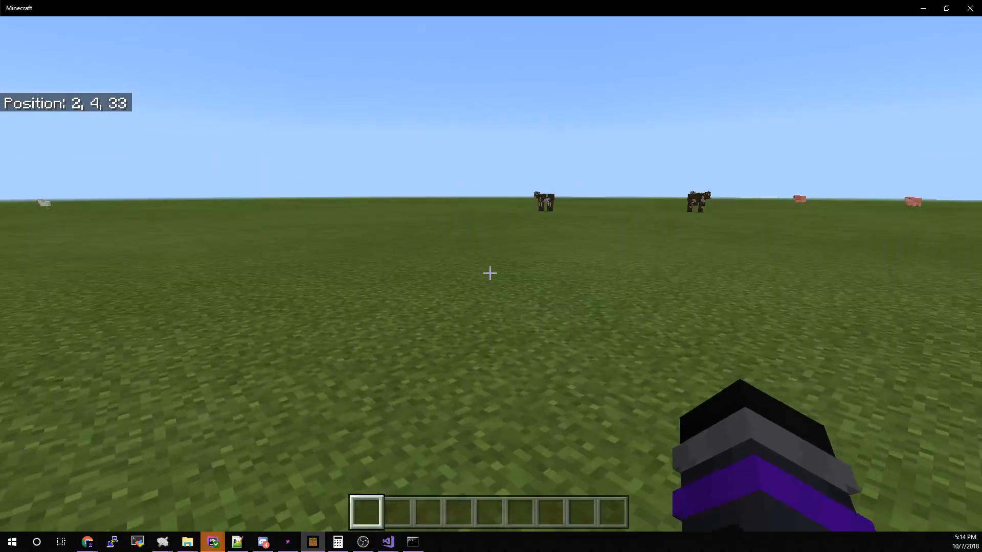
Leave the multiplayer game and stop the MiNET service in its console window.
{"action": "key", "text": "Escape"}
{"action": "left_click", "coordinate": [363, 412]}
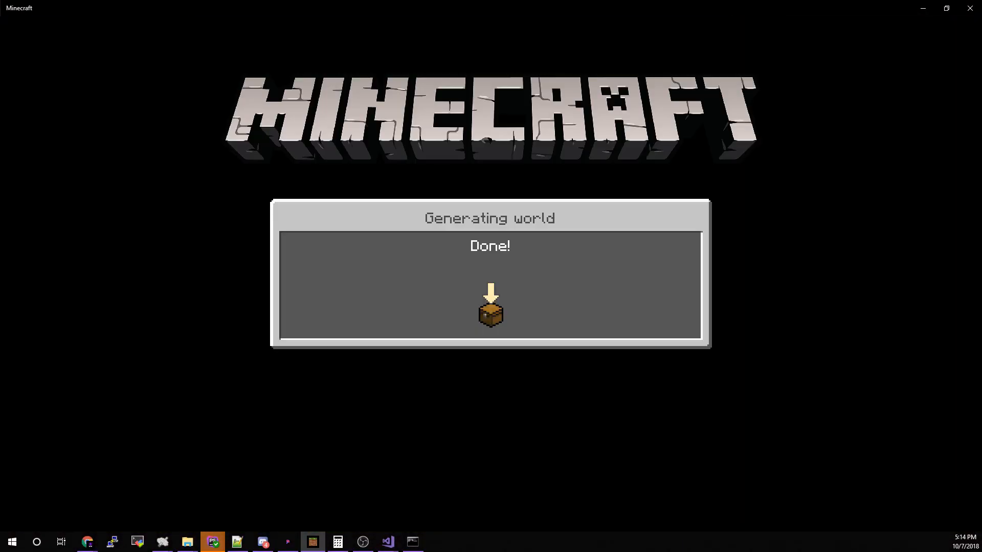
{"action": "left_click", "coordinate": [413, 542]}
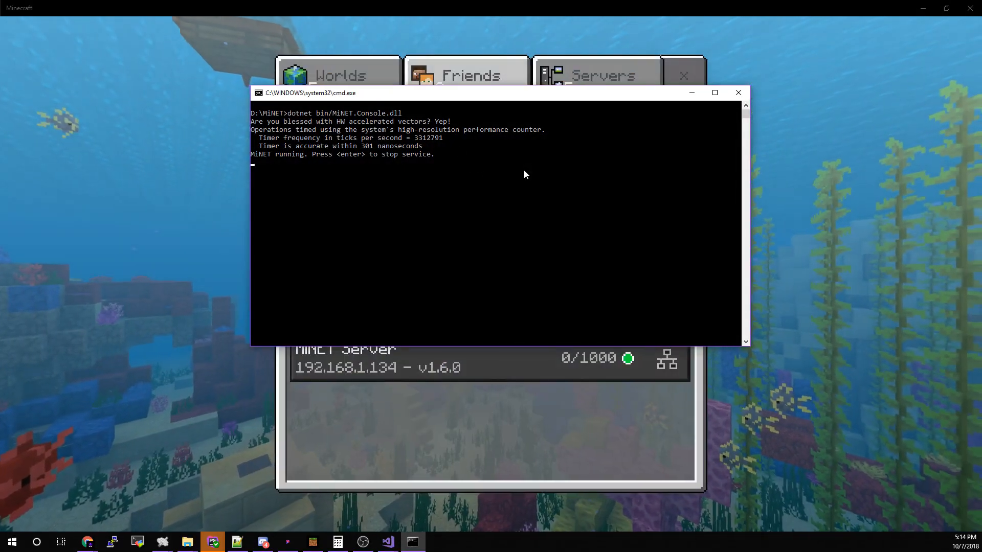
{"action": "key", "text": "Return"}
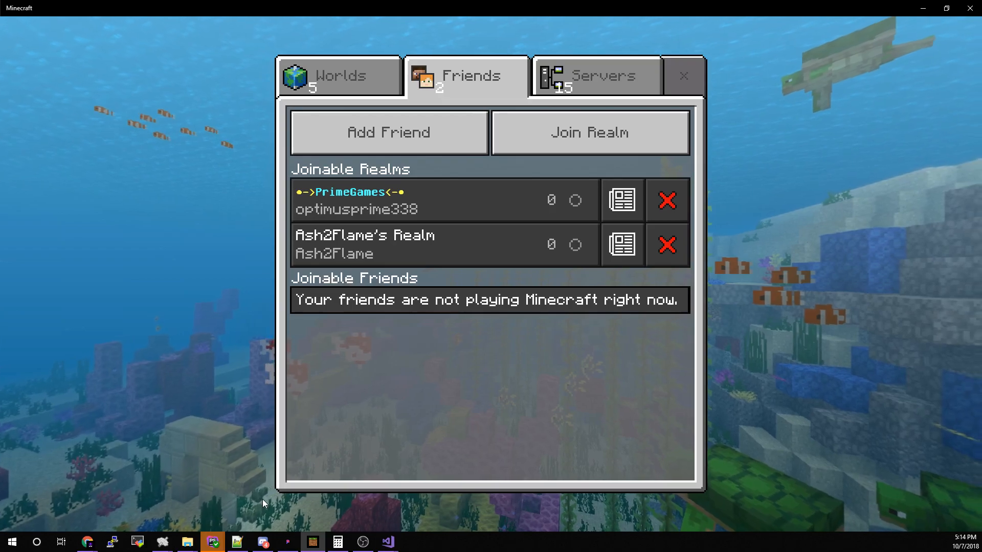
Open server.conf from the MiNET bin folder in Notepad++, dismissing the prompt to choose an app.
{"action": "left_click", "coordinate": [233, 545]}
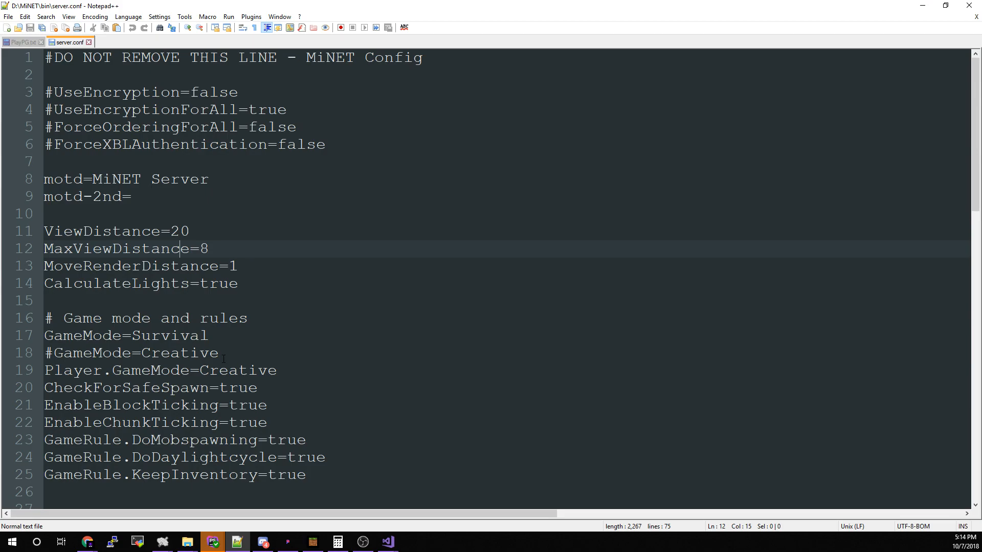
{"action": "mouse_move", "coordinate": [187, 543]}
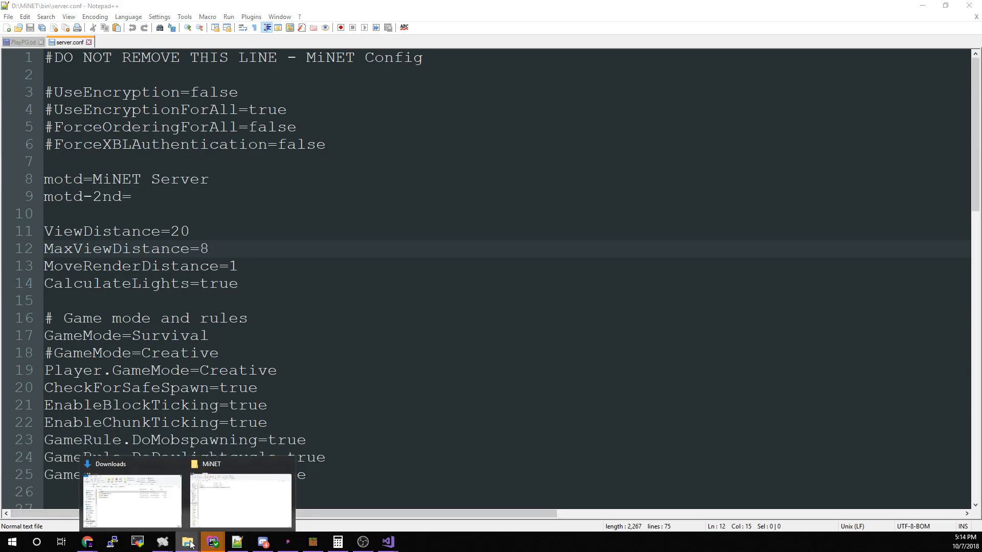
{"action": "left_click", "coordinate": [239, 504]}
{"action": "double_click", "coordinate": [103, 111]}
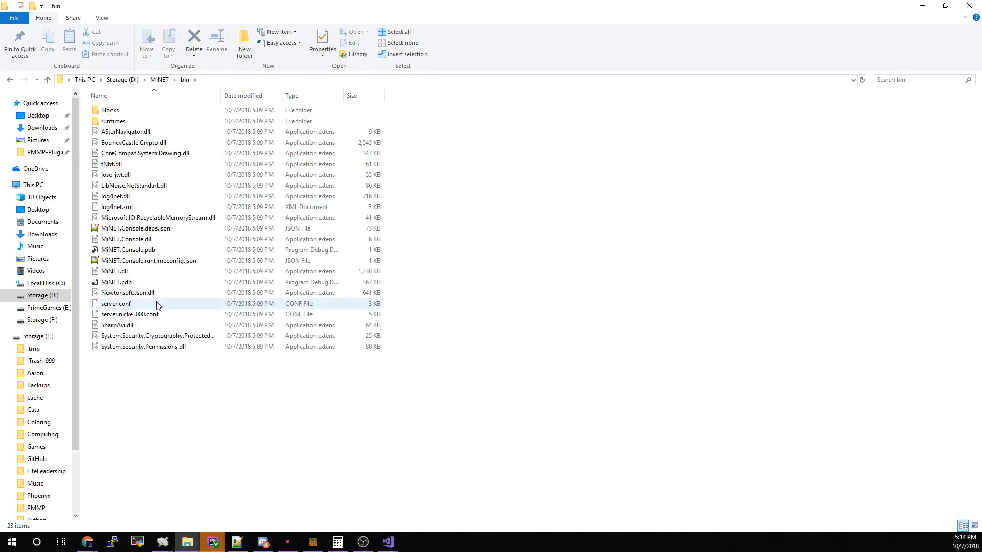
{"action": "left_click", "coordinate": [105, 305]}
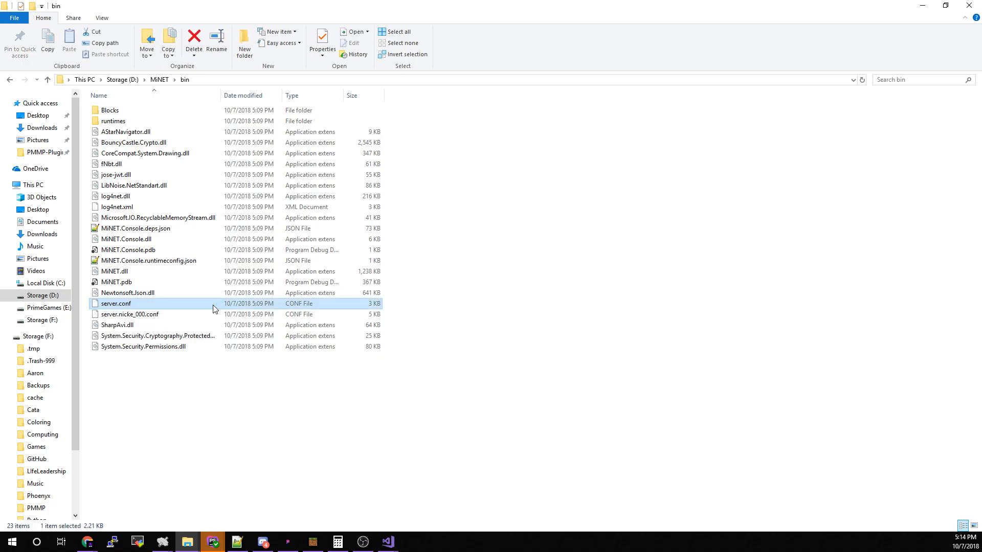
{"action": "double_click", "coordinate": [214, 305]}
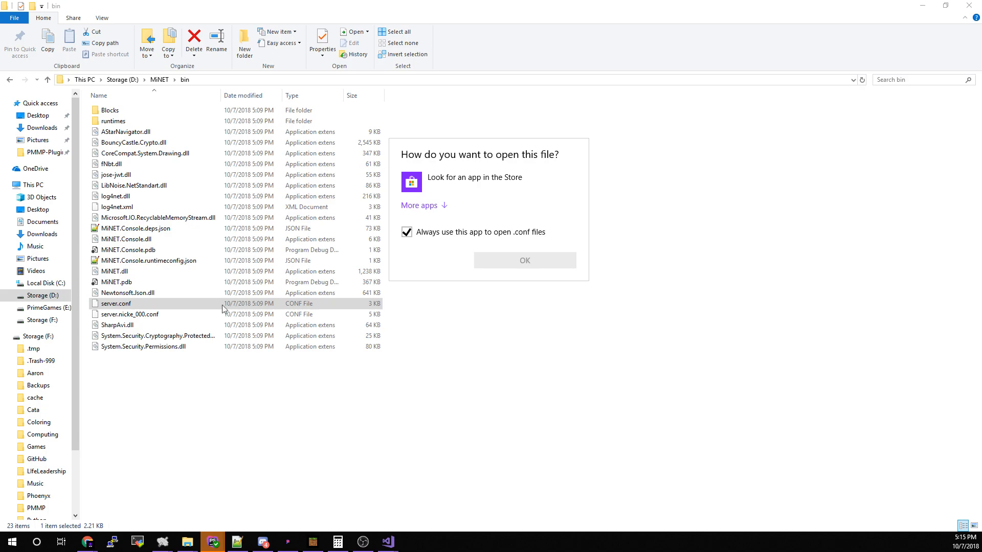
{"action": "left_click", "coordinate": [699, 192]}
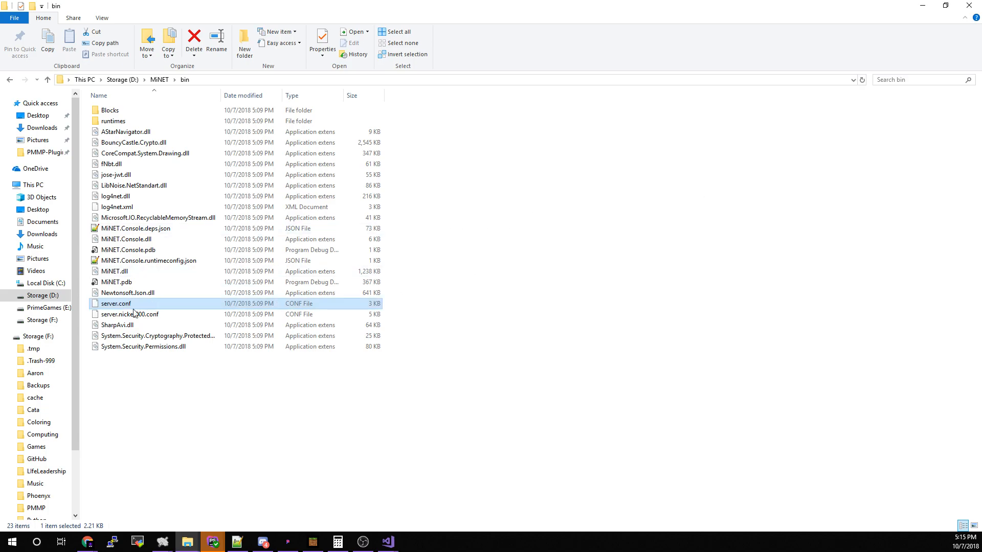
{"action": "right_click", "coordinate": [118, 303]}
{"action": "left_click", "coordinate": [146, 343]}
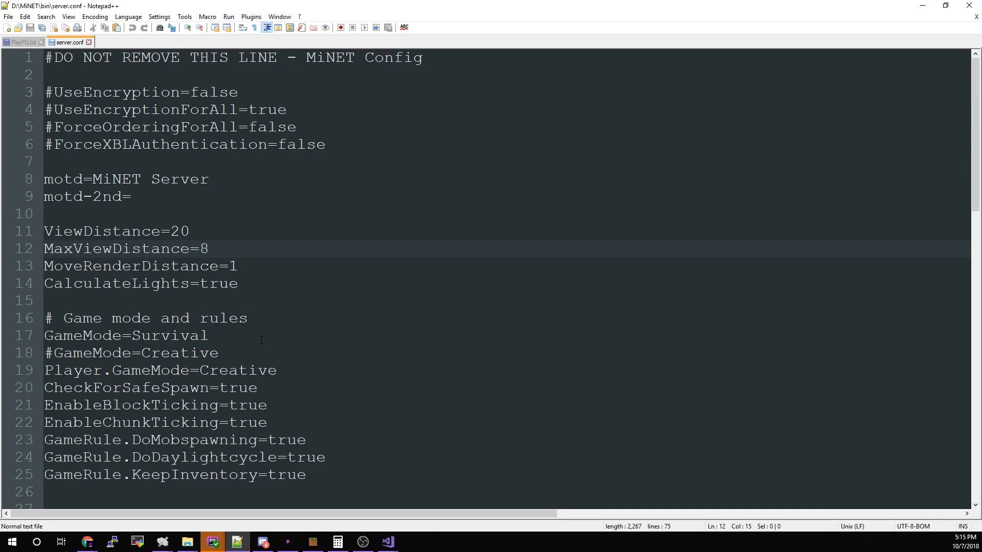
Set PCWorldFolder in server.conf to D:\MiNET\worlds\Phain.
{"action": "scroll", "coordinate": [262, 341], "scroll_direction": "down", "scroll_amount": 10}
{"action": "scroll", "coordinate": [261, 341], "scroll_direction": "up", "scroll_amount": 10}
{"action": "scroll", "coordinate": [313, 328], "scroll_direction": "down", "scroll_amount": 3}
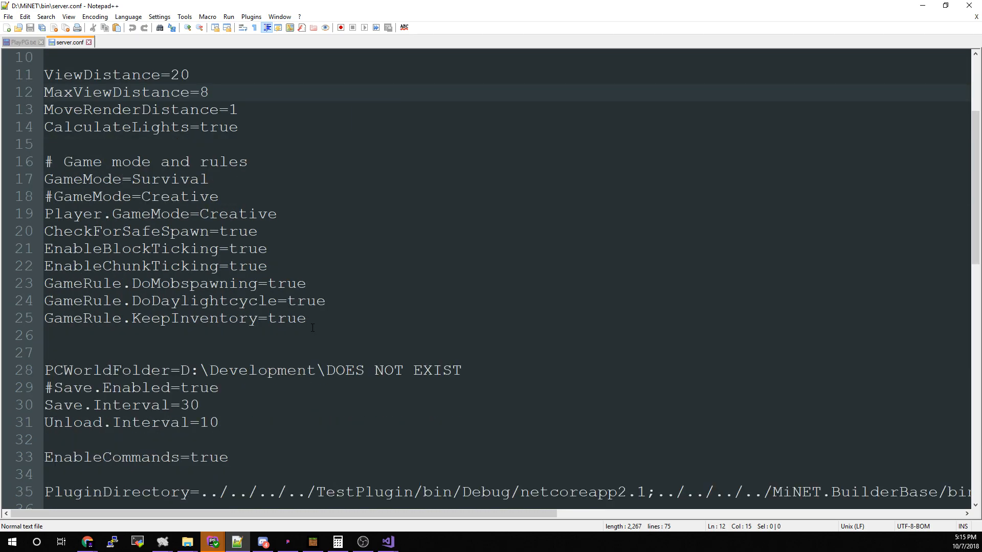
{"action": "scroll", "coordinate": [312, 328], "scroll_direction": "up", "scroll_amount": 3}
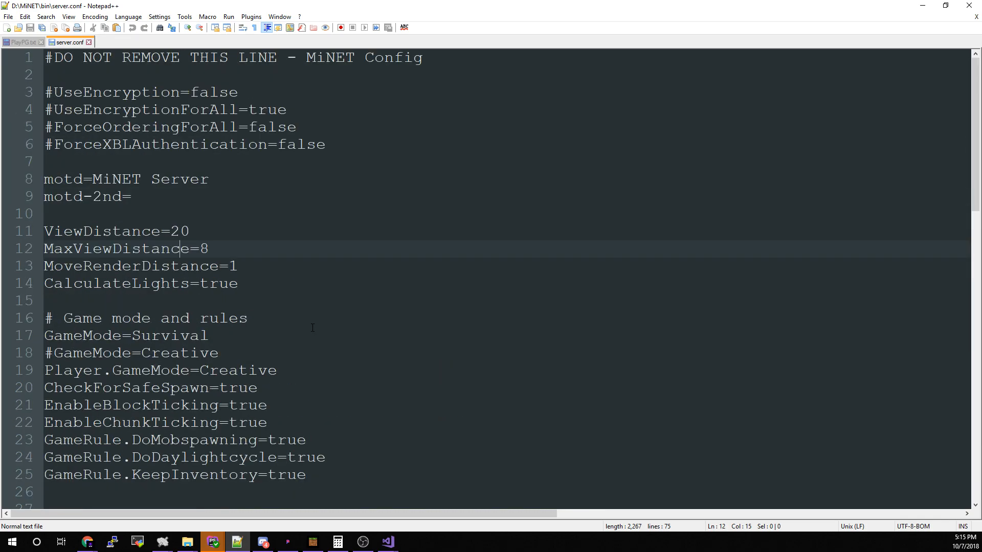
{"action": "scroll", "coordinate": [312, 328], "scroll_direction": "down", "scroll_amount": 4}
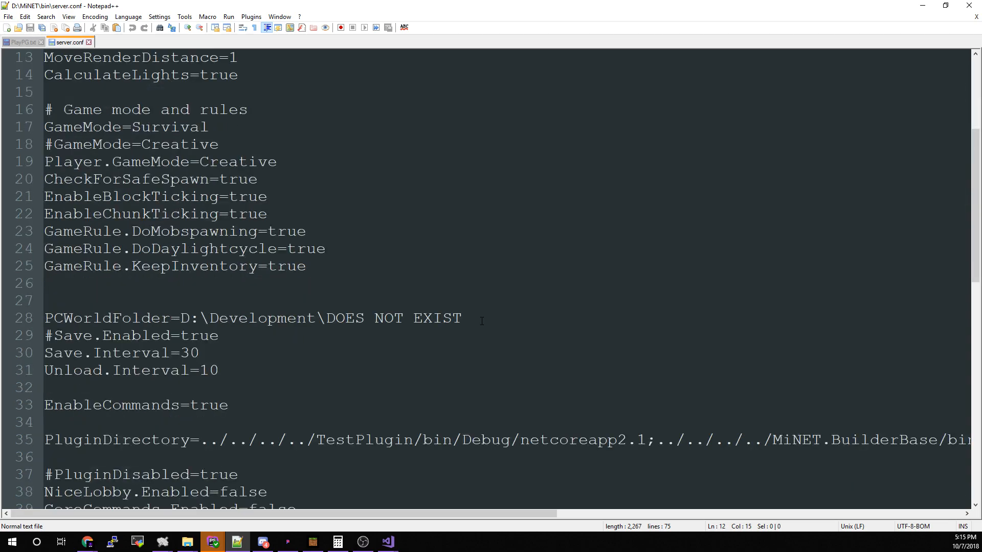
{"action": "left_click_drag", "start_coordinate": [462, 318], "coordinate": [209, 318]}
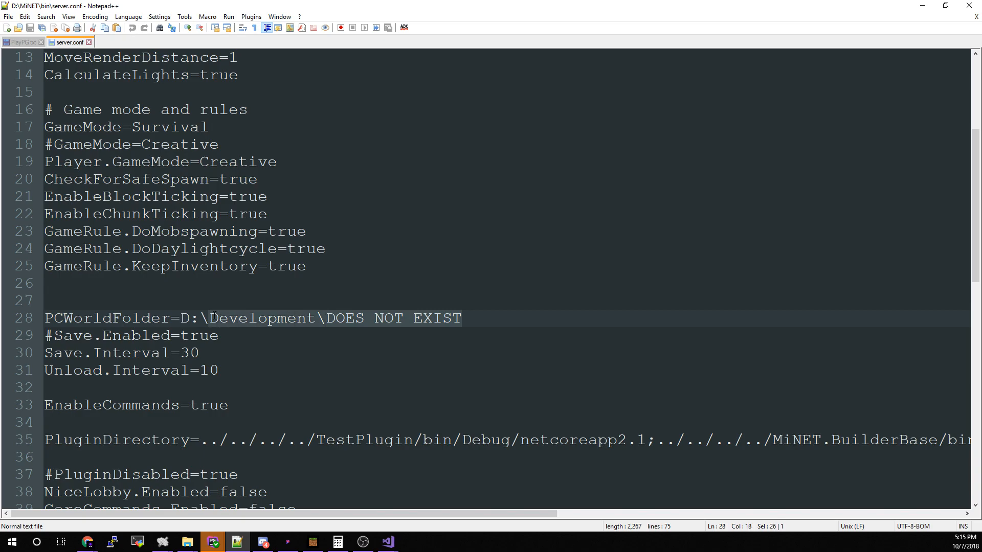
{"action": "type", "text": "M"}
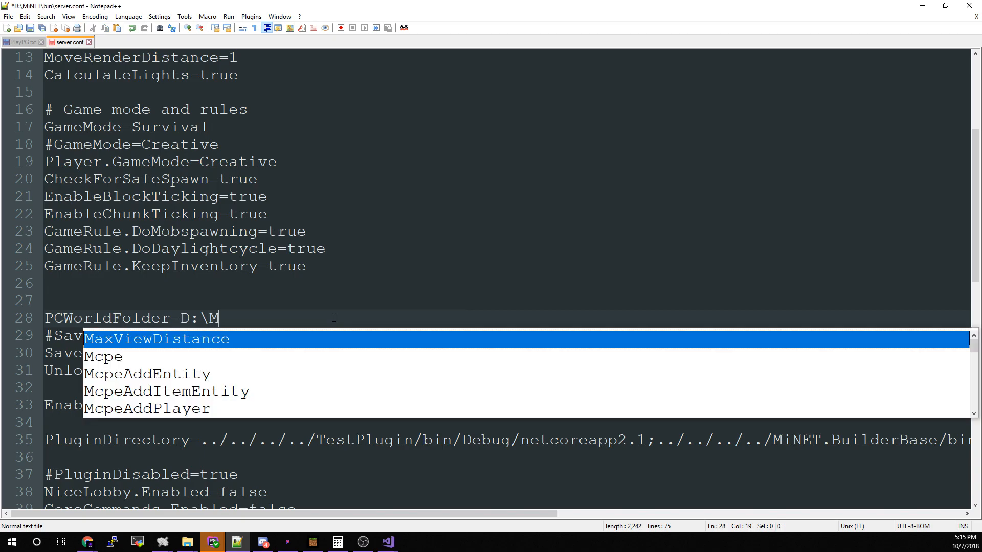
{"action": "type", "text": "iNET"}
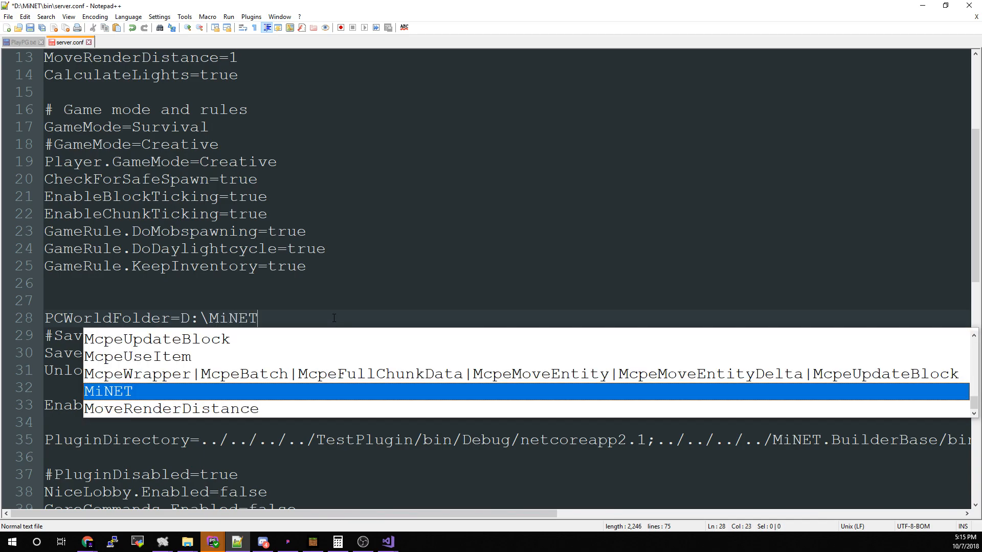
{"action": "type", "text": "\\Wo"}
{"action": "key", "text": "BackSpace"}
{"action": "key", "text": "BackSpace"}
{"action": "type", "text": "w"}
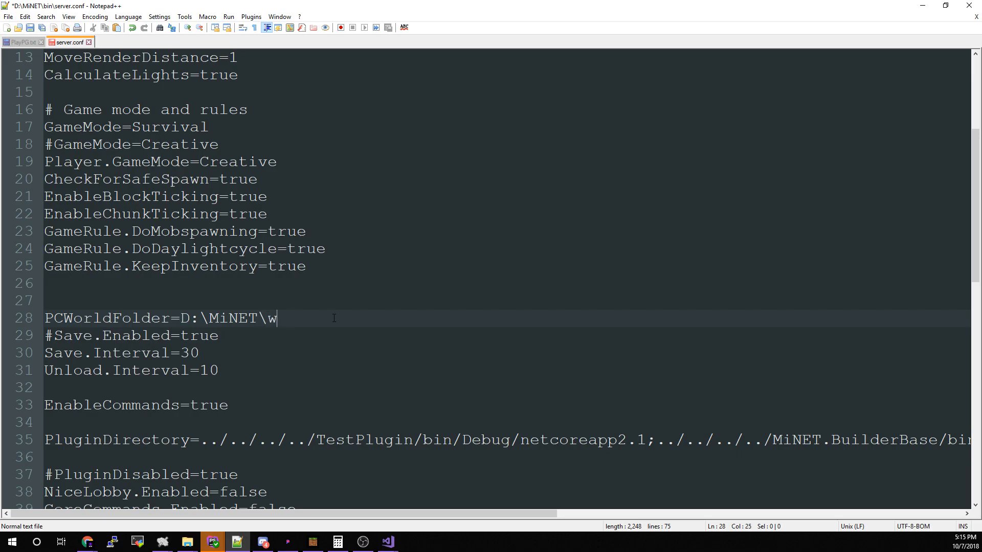
{"action": "type", "text": "orlds\\Phain"}
Replace all the existing PluginDirectory paths in server.conf with D:\MiNET\plugins.
{"action": "left_click", "coordinate": [161, 440]}
{"action": "left_click", "coordinate": [201, 439]}
{"action": "type", "text": "g"}
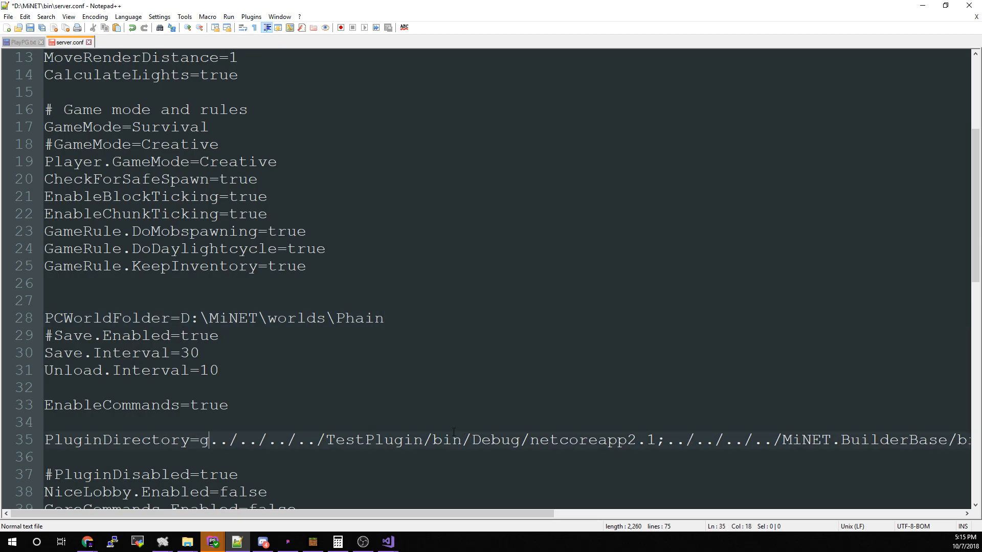
{"action": "key", "text": "BackSpace"}
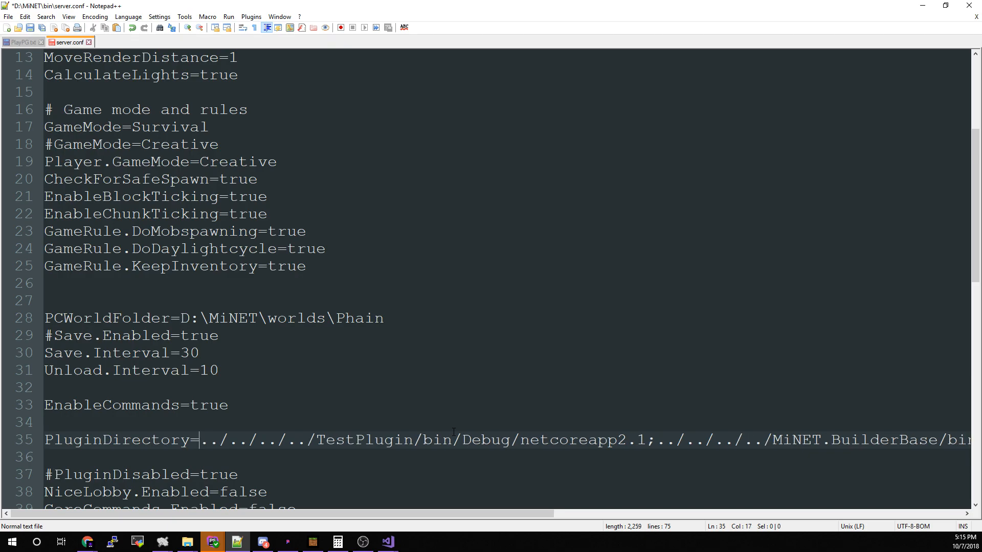
{"action": "key", "text": "ctrl+shift+Right"}
{"action": "key", "text": "ctrl+shift+Right"}
{"action": "key", "text": "ctrl+shift+Right"}
{"action": "key", "text": "ctrl+shift+Right"}
{"action": "key", "text": "ctrl+shift+Right"}
{"action": "key", "text": "ctrl+shift+Right"}
{"action": "key", "text": "ctrl+shift+Right"}
{"action": "key", "text": "ctrl+shift+Right"}
{"action": "key", "text": "ctrl+shift+Right"}
{"action": "key", "text": "ctrl+shift+Right"}
{"action": "key", "text": "ctrl+shift+Right"}
{"action": "key", "text": "ctrl+shift+Right"}
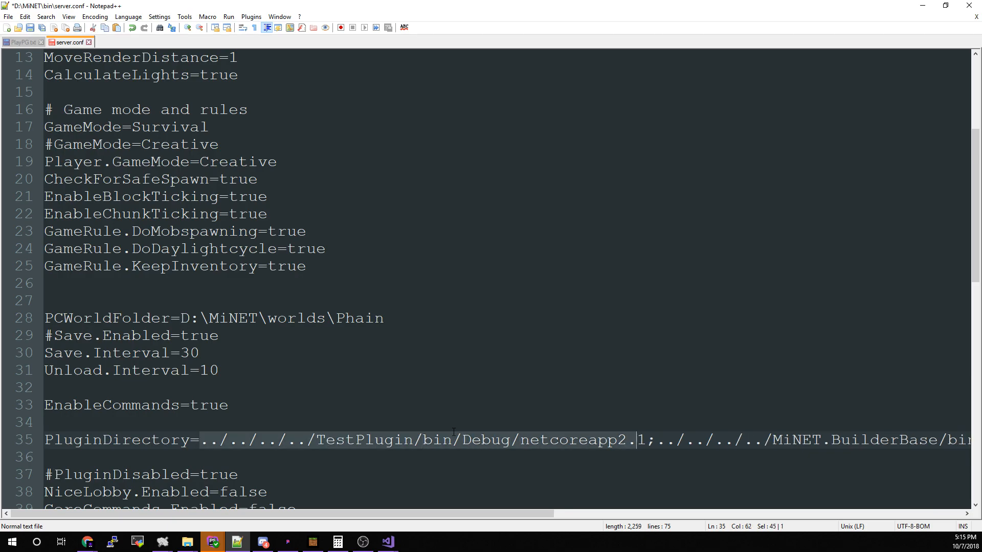
{"action": "key", "text": "shift+End"}
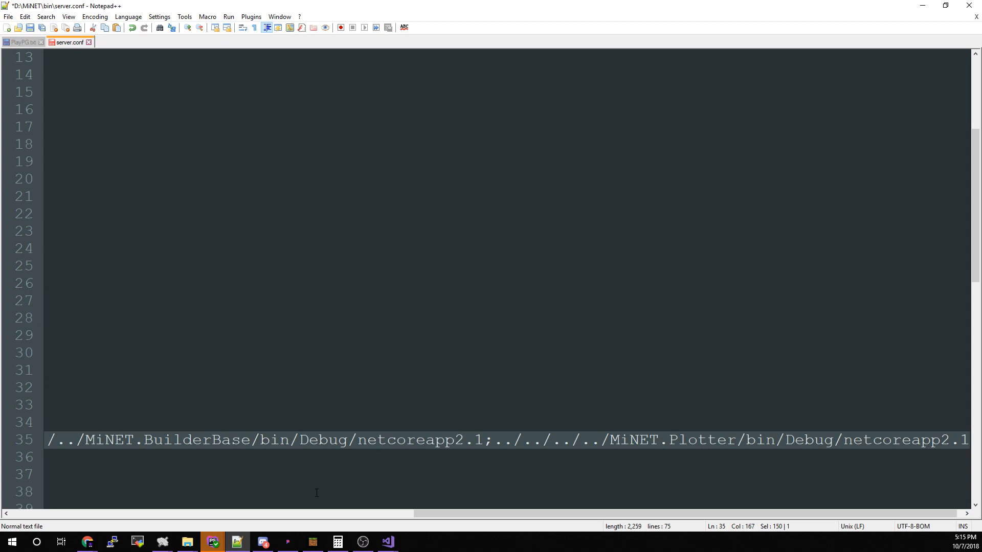
{"action": "left_click_drag", "start_coordinate": [449, 513], "coordinate": [558, 509]}
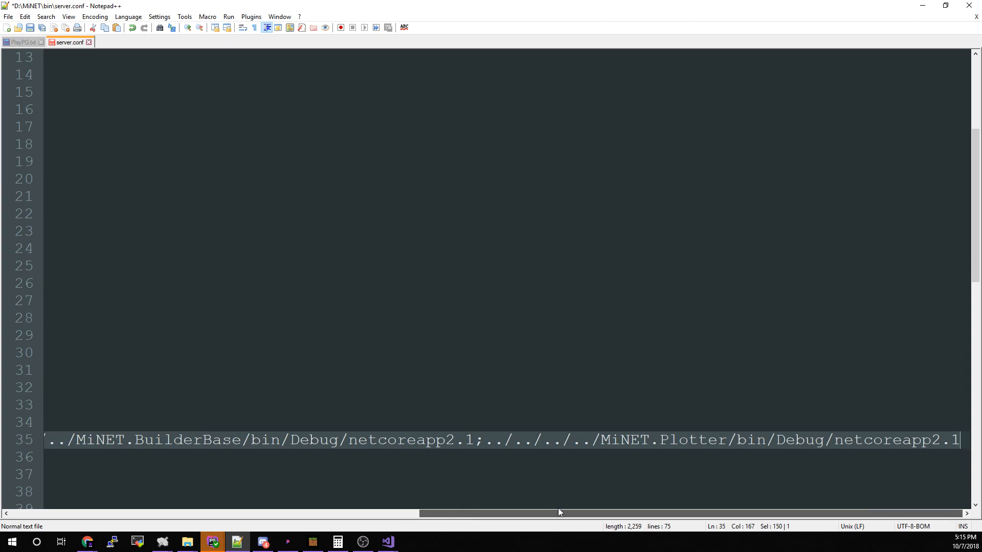
{"action": "key", "text": "Delete"}
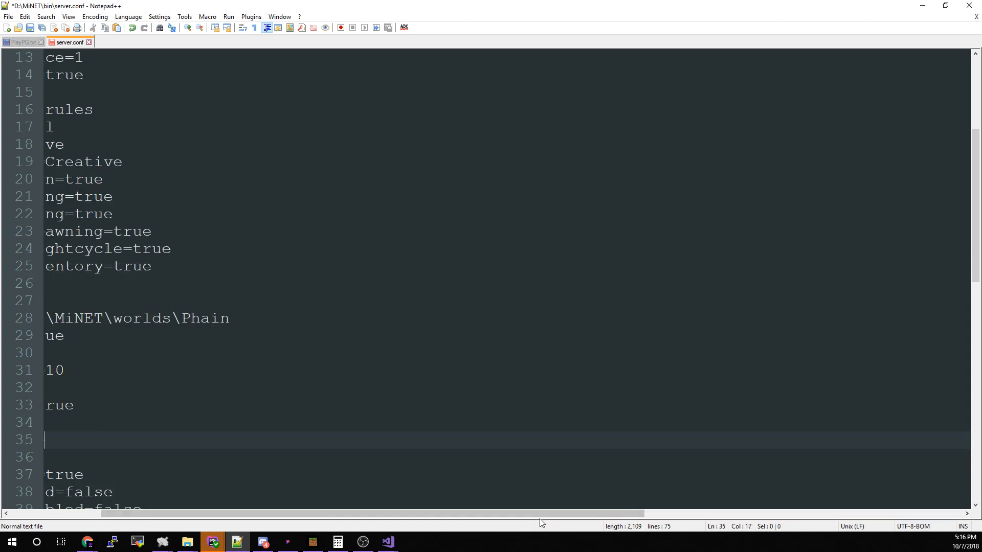
{"action": "left_click_drag", "start_coordinate": [541, 511], "coordinate": [362, 521]}
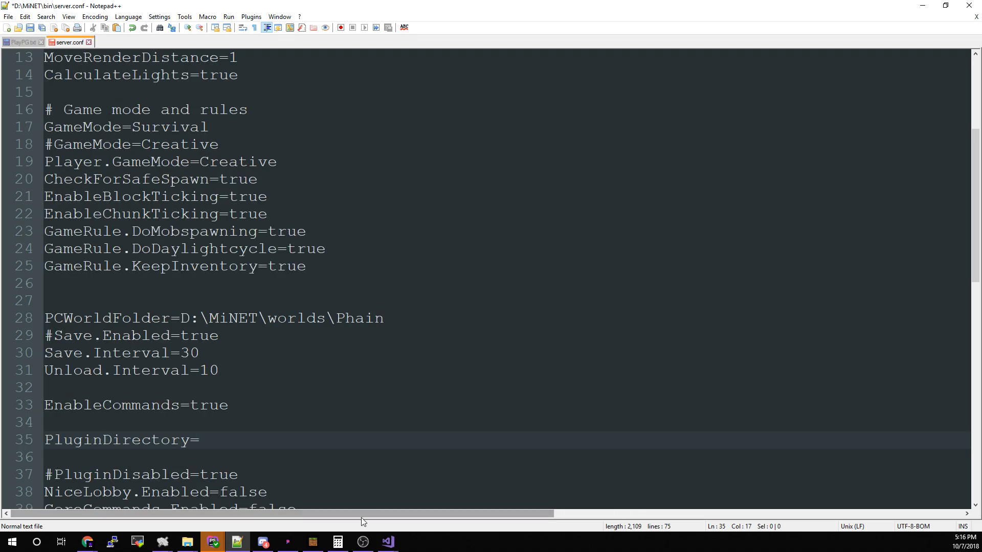
{"action": "type", "text": "D:\\MiNET"}
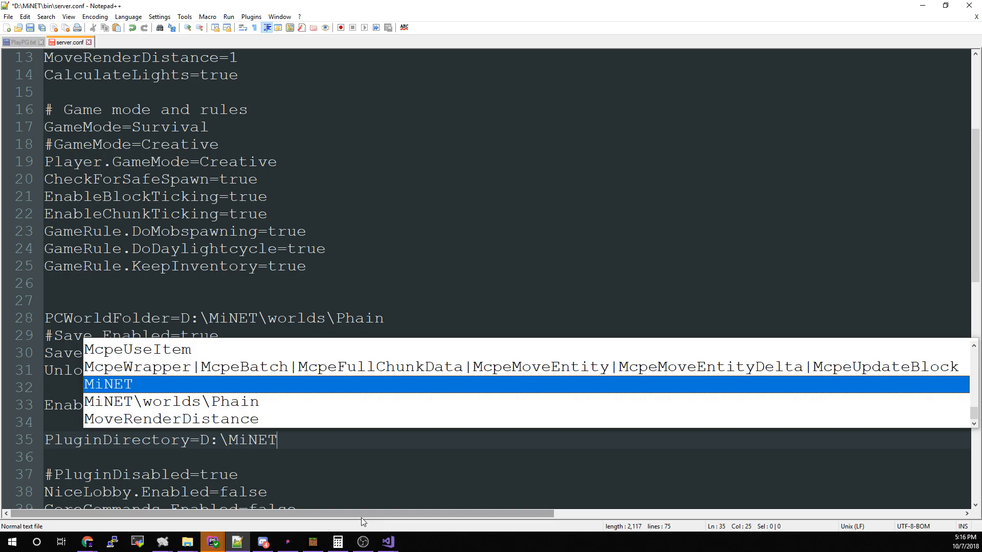
{"action": "type", "text": "\\plugins"}
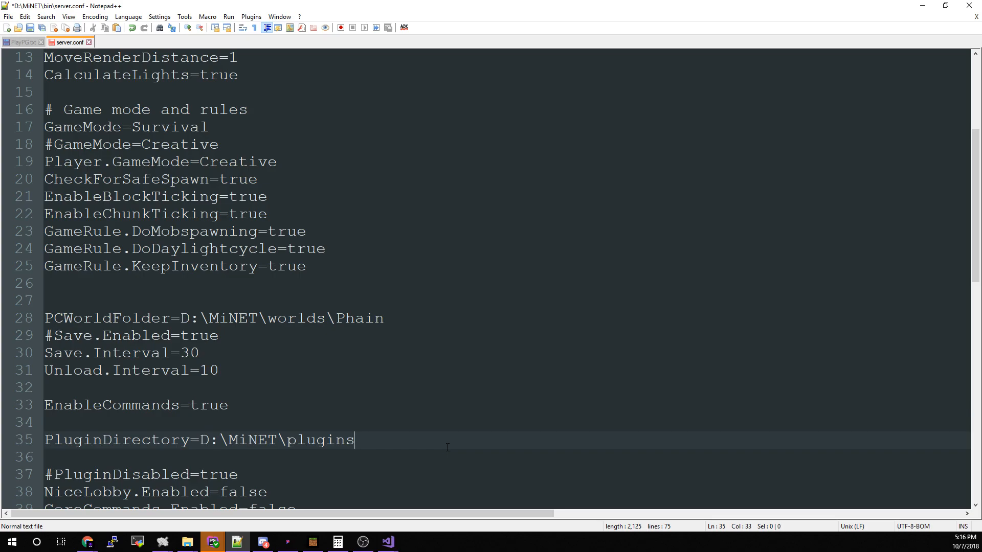
Enable the CoreCommands plugin by setting CoreCommands.Enabled to true.
{"action": "scroll", "coordinate": [448, 448], "scroll_direction": "down", "scroll_amount": 4}
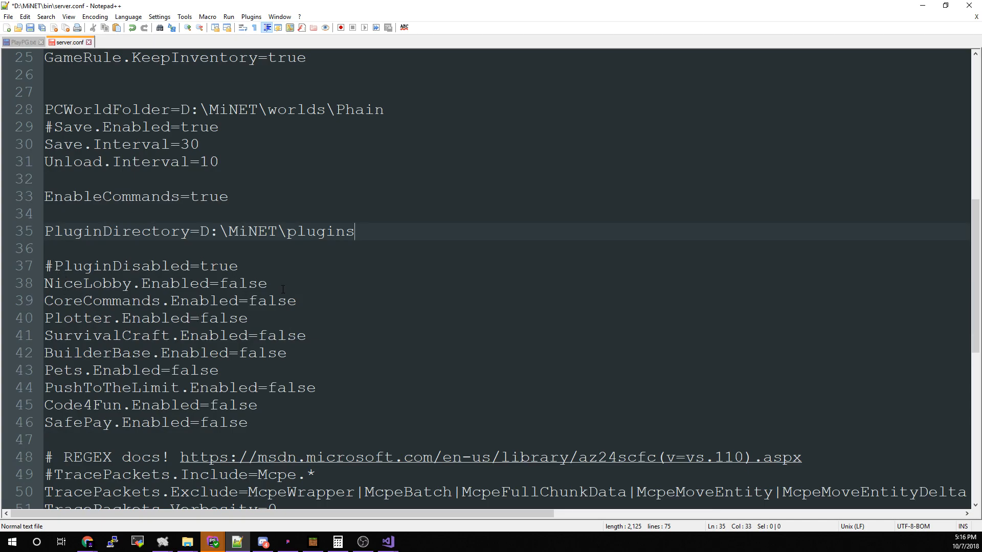
{"action": "left_click", "coordinate": [315, 303]}
{"action": "key", "text": "ctrl+shift+Left"}
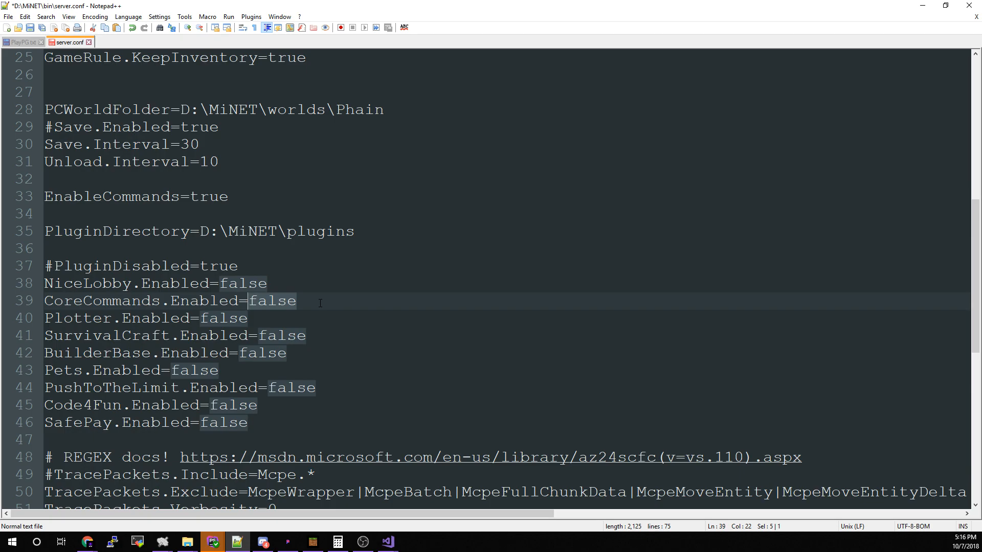
{"action": "type", "text": "true"}
{"action": "key", "text": "Escape"}
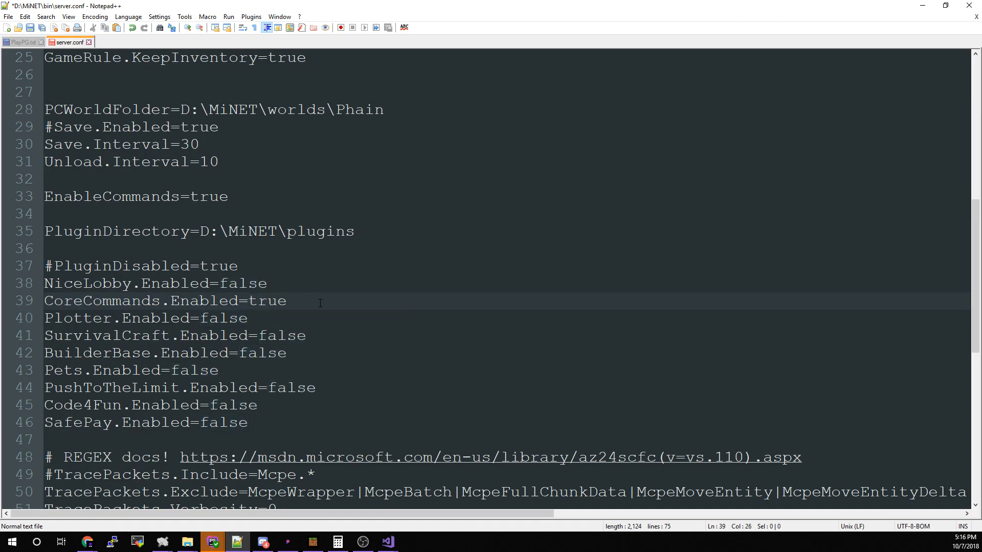
Enable the BuilderBase plugin by setting BuilderBase.Enabled to true, and save server.conf.
{"action": "left_click", "coordinate": [292, 355]}
{"action": "key", "text": "shift+Left"}
{"action": "key", "text": "shift+Left"}
{"action": "key", "text": "shift+Left"}
{"action": "key", "text": "shift+Left"}
{"action": "key", "text": "shift+Left"}
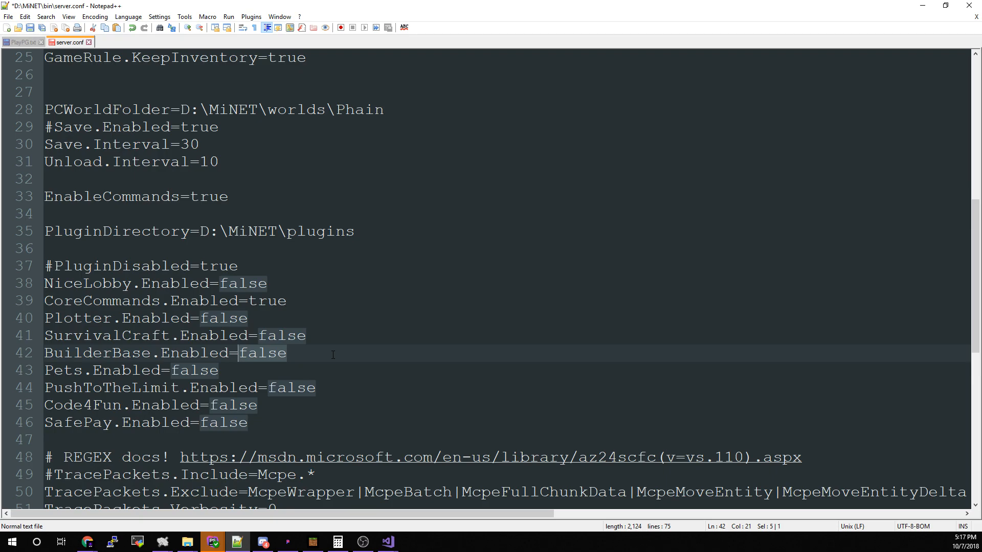
{"action": "type", "text": "true"}
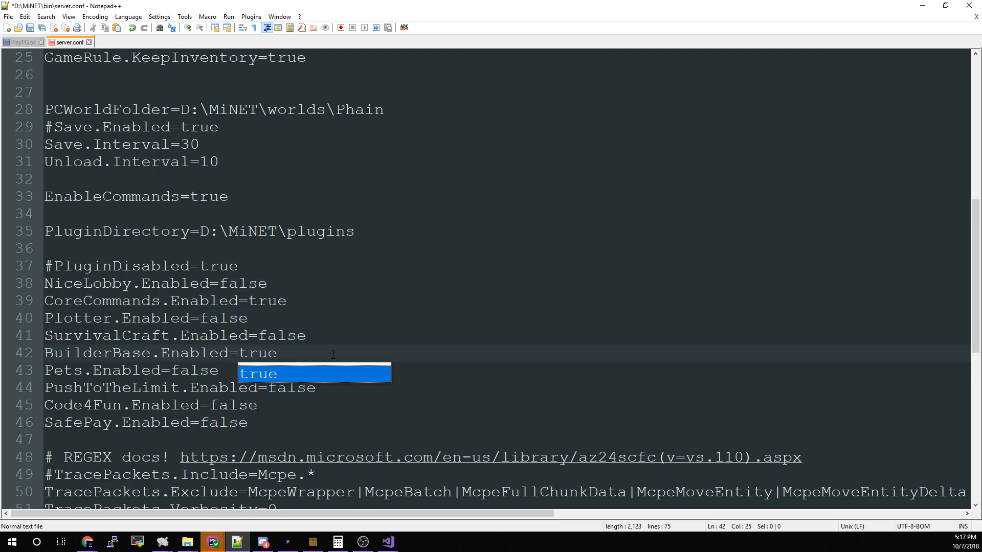
{"action": "key", "text": "Escape"}
{"action": "key", "text": "ctrl+s"}
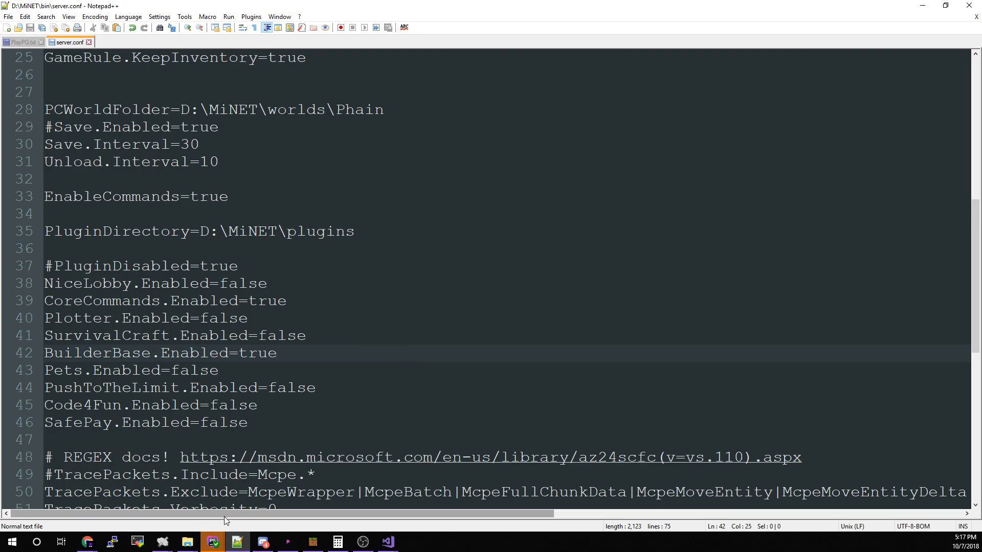
Switch to File Explorer, go up to the MiNET folder and launch the server with start.bat.
{"action": "left_click", "coordinate": [187, 542]}
{"action": "left_click", "coordinate": [241, 491]}
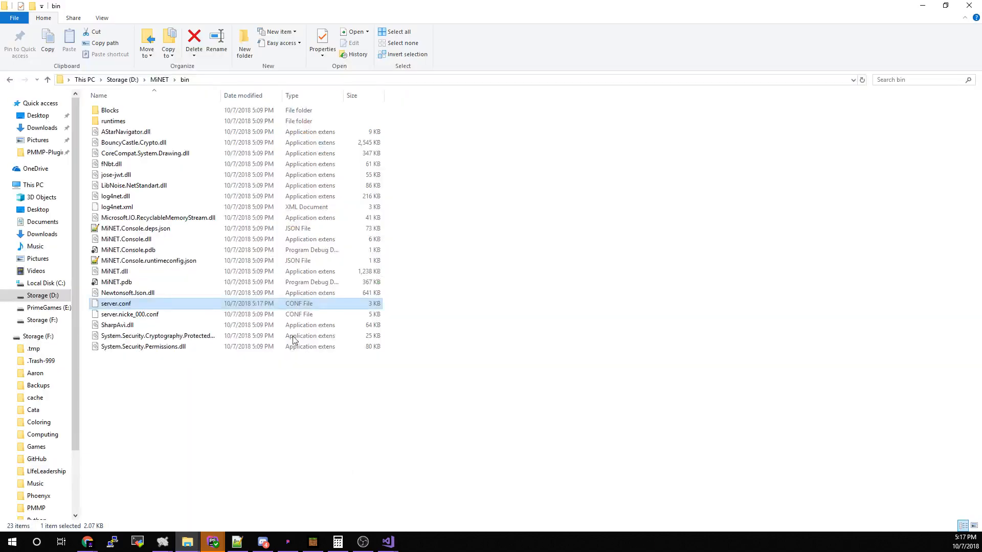
{"action": "left_click", "coordinate": [159, 79]}
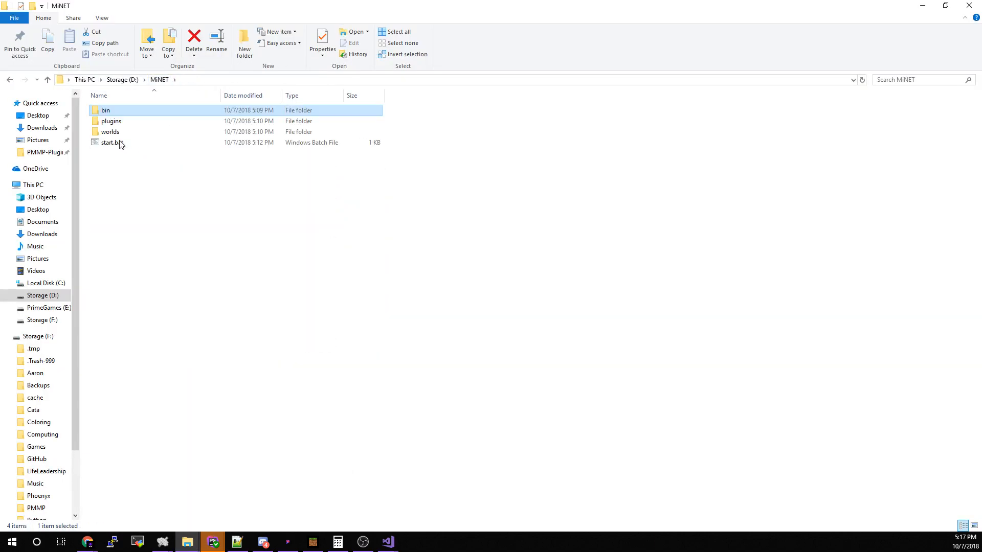
{"action": "double_click", "coordinate": [120, 144]}
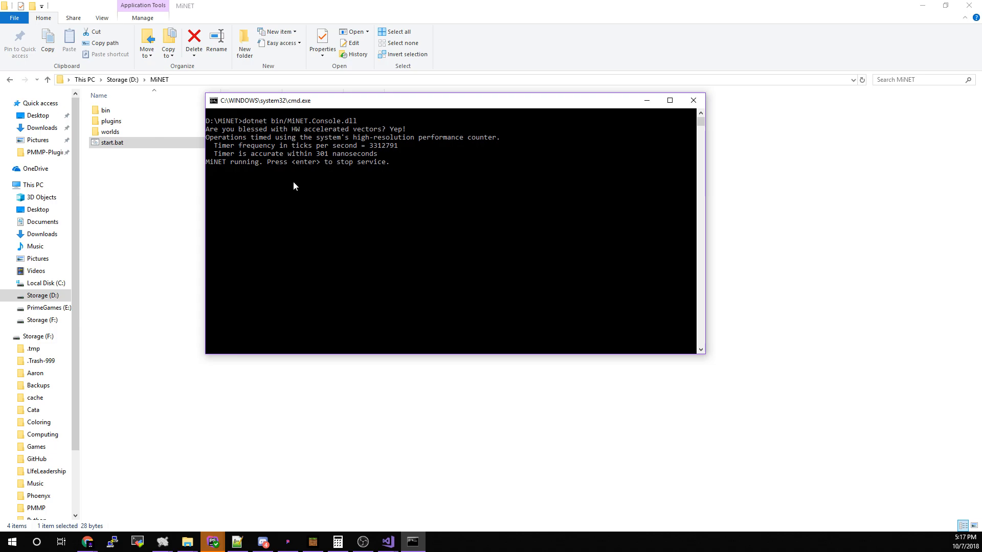
Switch to Minecraft, join the MiNET Server LAN game and move through the custom world to inspect it.
{"action": "left_click", "coordinate": [313, 542]}
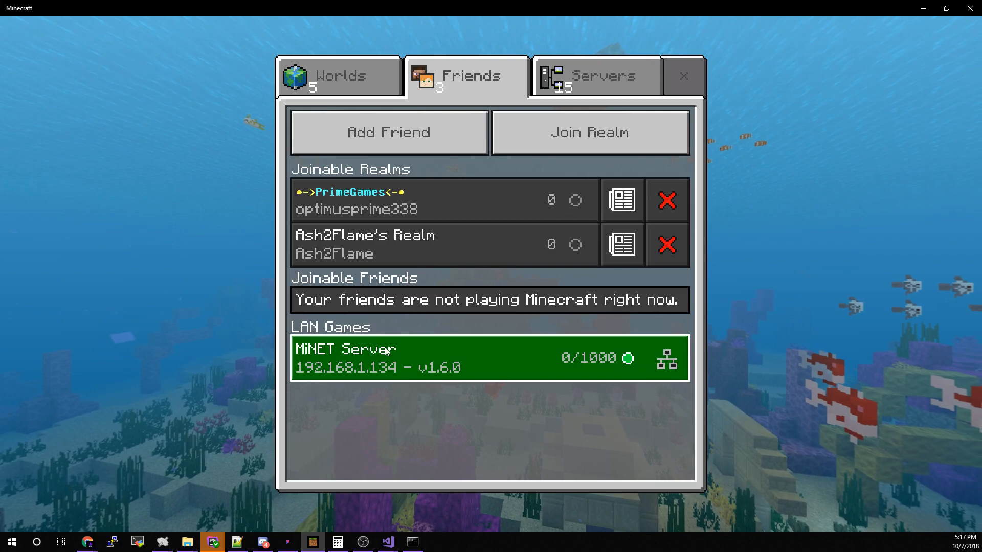
{"action": "left_click", "coordinate": [443, 354]}
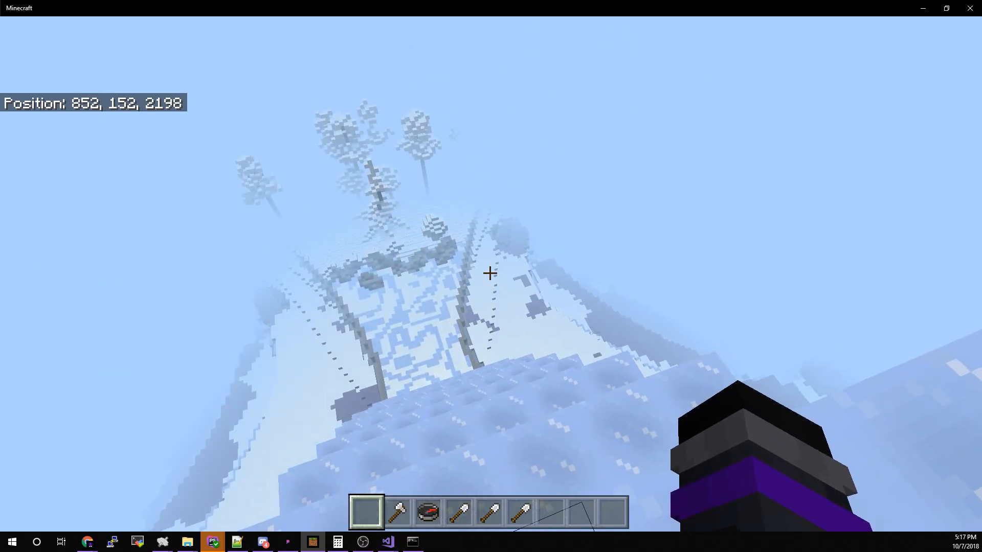
{"action": "key", "text": "w"}
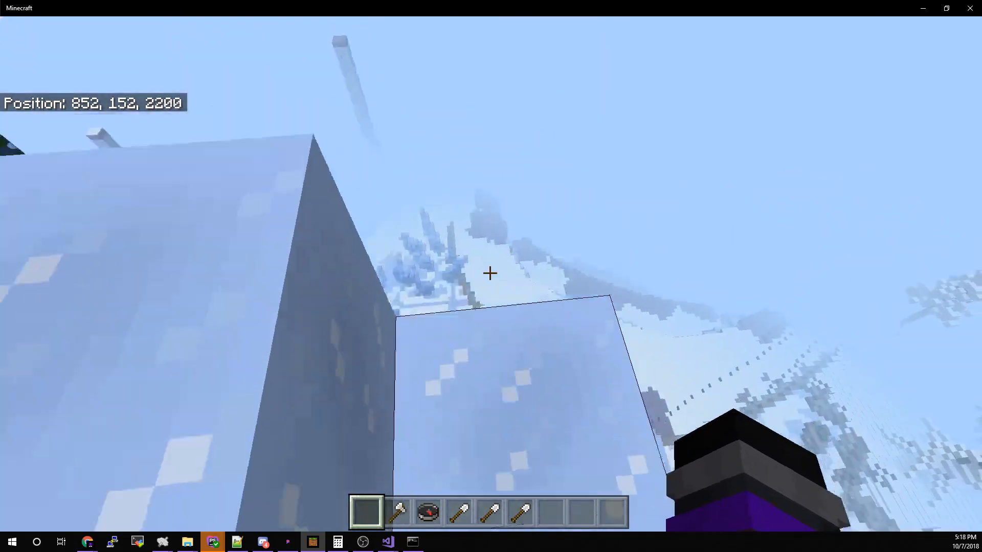
{"action": "key", "text": "shift"}
{"action": "left_click", "coordinate": [490, 273]}
{"action": "key", "text": "w"}
{"action": "key", "text": "space"}
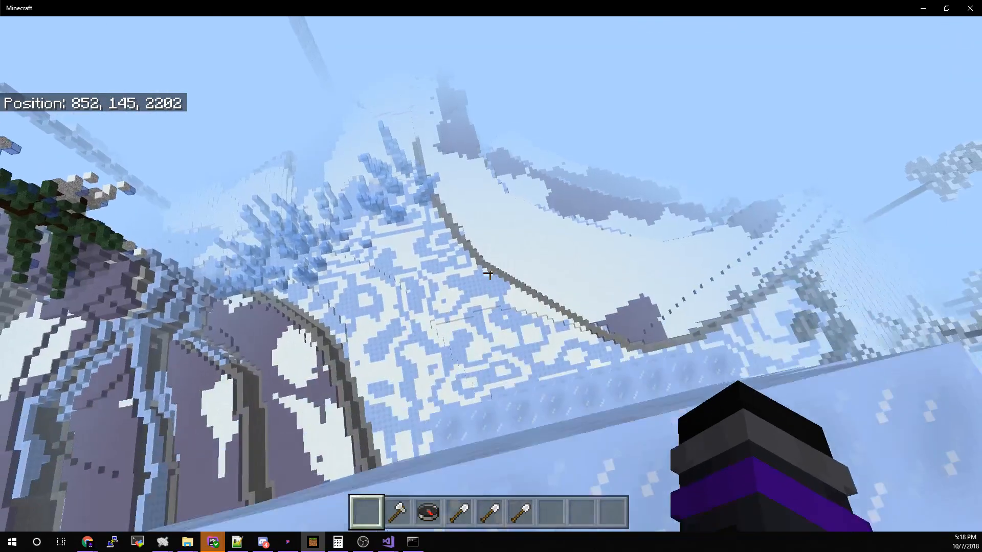
{"action": "key", "text": "w"}
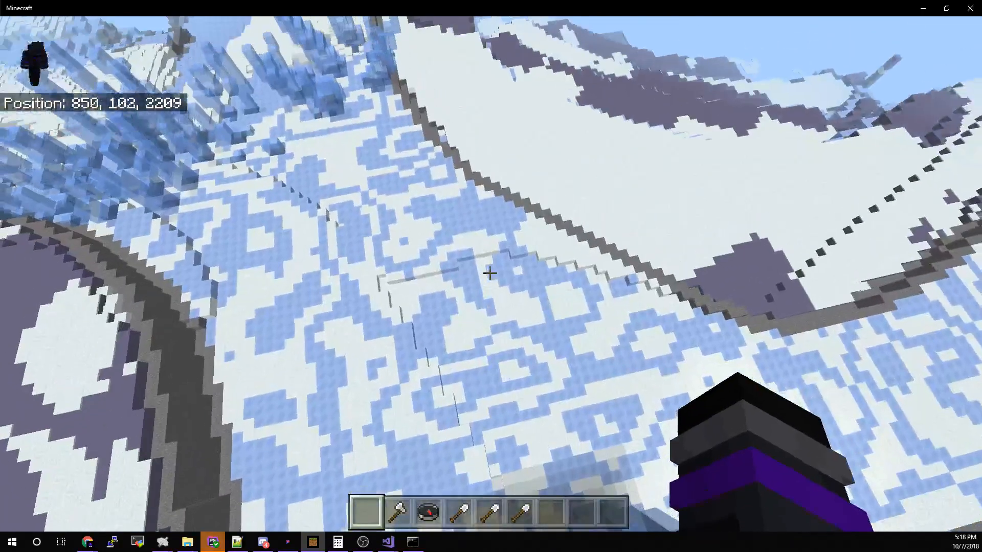
{"action": "key", "text": "w"}
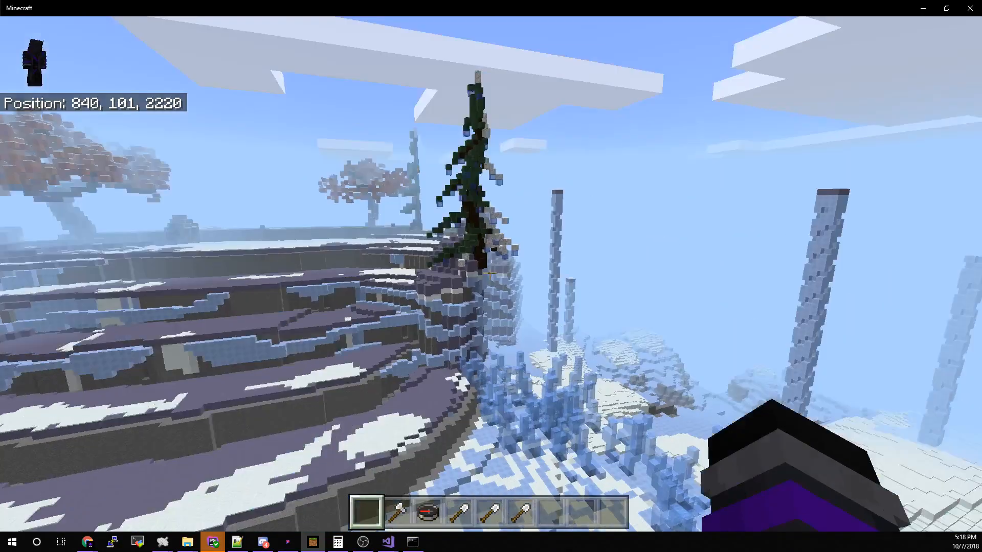
Examine the builder tools in hotbar slots 2 to 6 by holding each one in turn.
{"action": "key", "text": "2"}
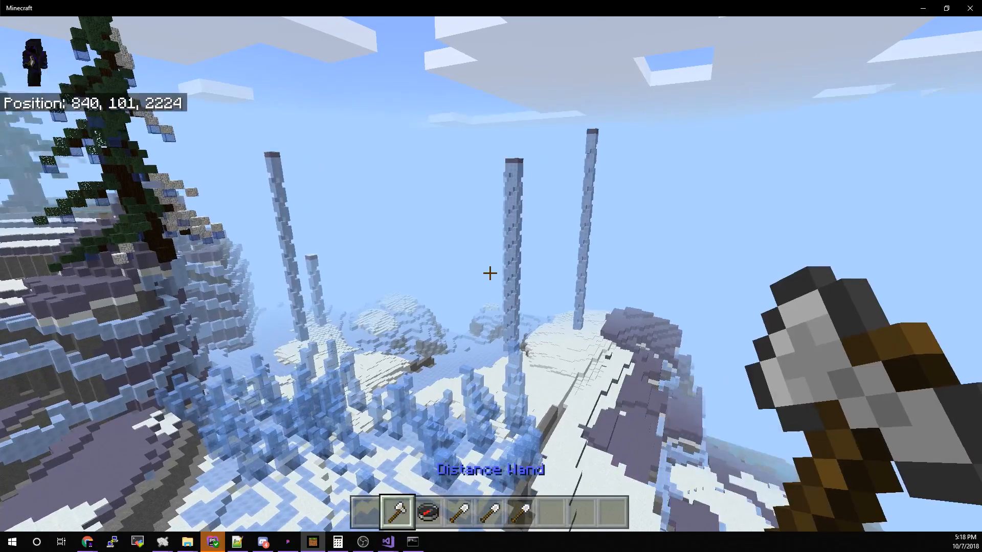
{"action": "key", "text": "3"}
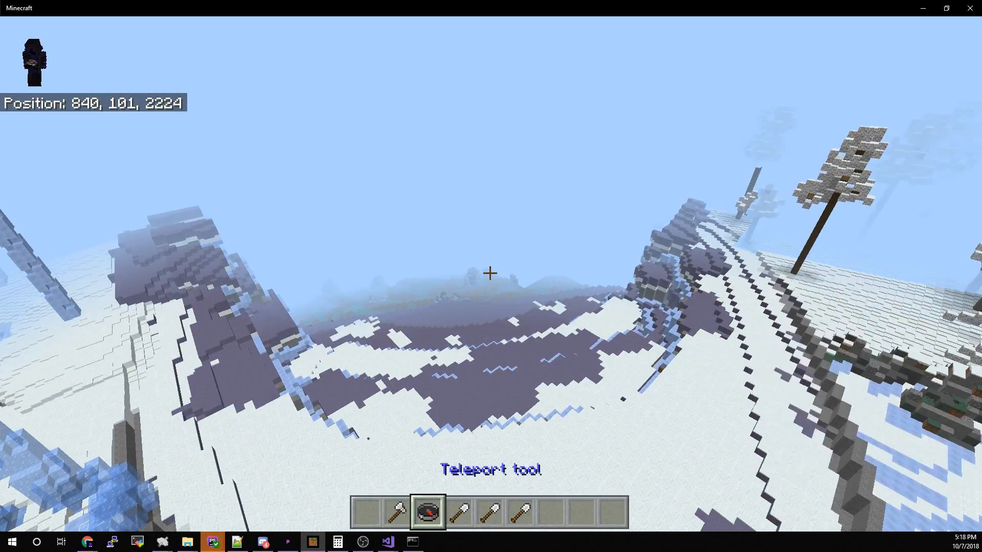
{"action": "key", "text": "4"}
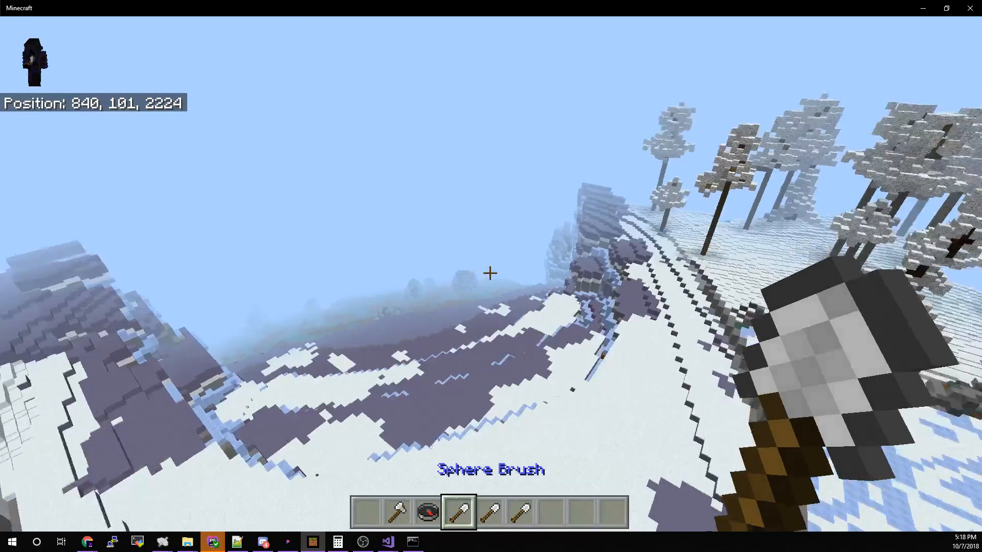
{"action": "key", "text": "5"}
{"action": "key", "text": "w"}
{"action": "key", "text": "6"}
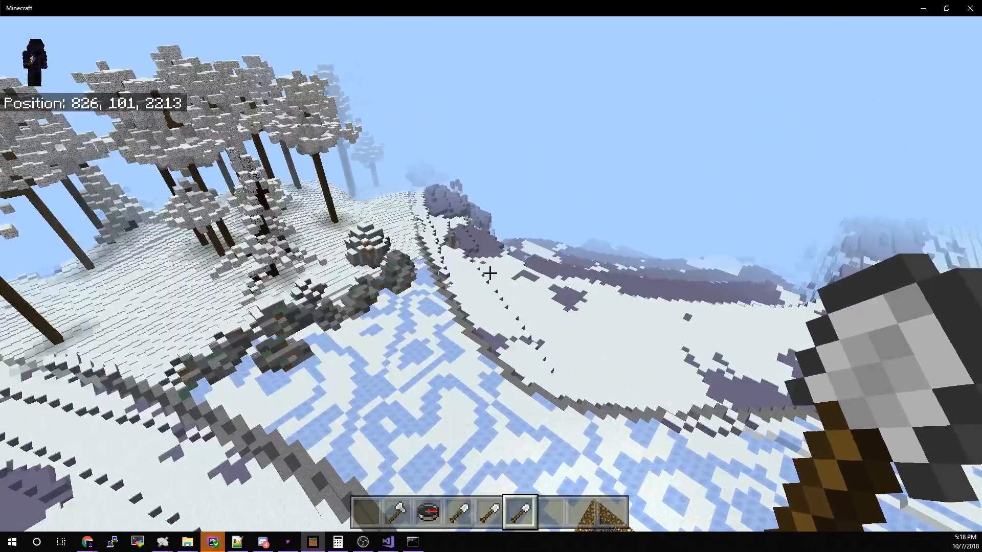
{"action": "key", "text": "8"}
{"action": "key", "text": "slash"}
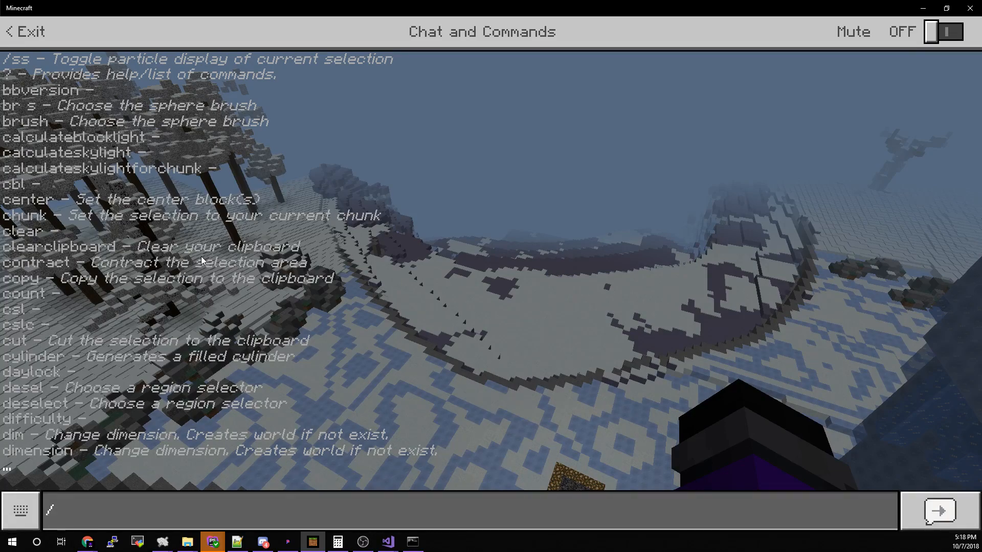
{"action": "type", "text": "tp 3"}
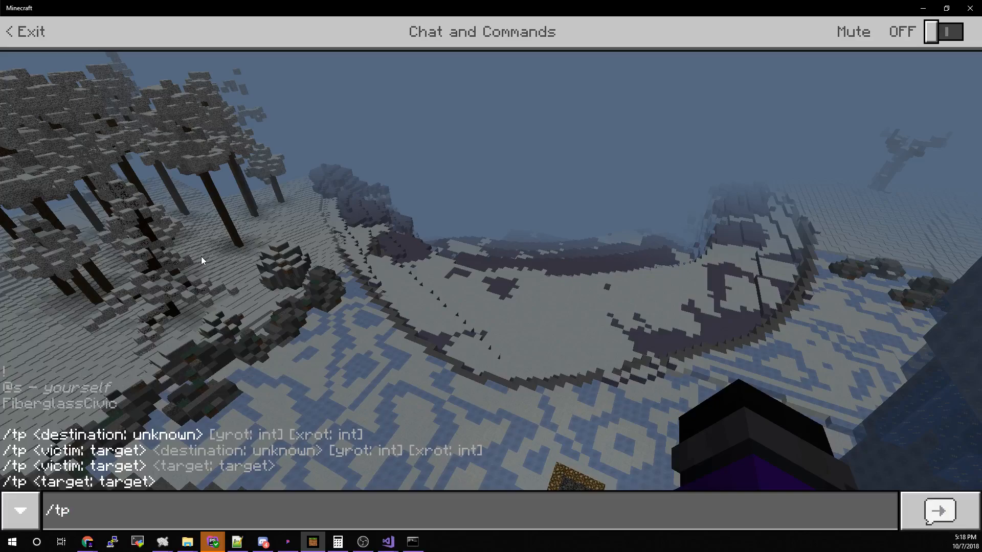
{"action": "type", "text": "100"}
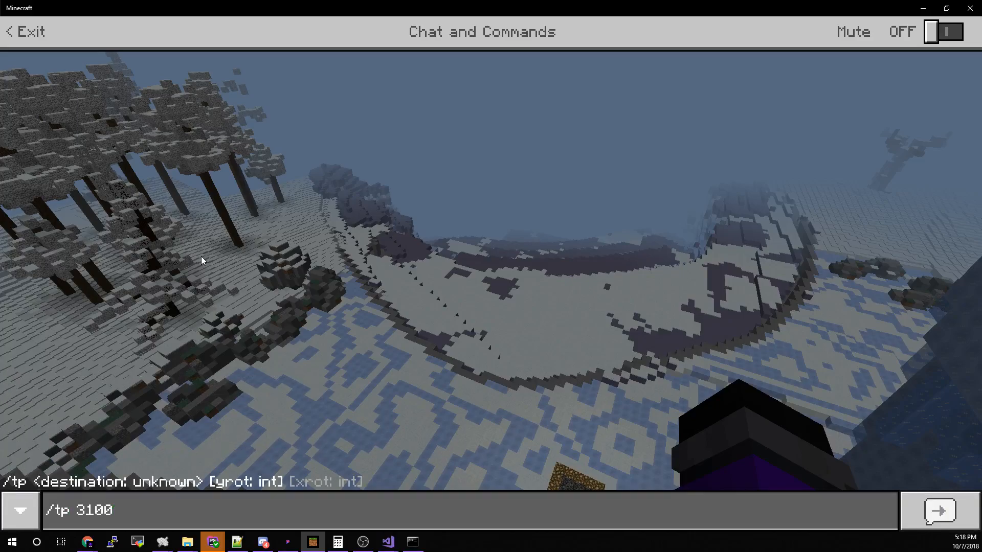
{"action": "type", "text": " 100 3600"}
{"action": "key", "text": "Return"}
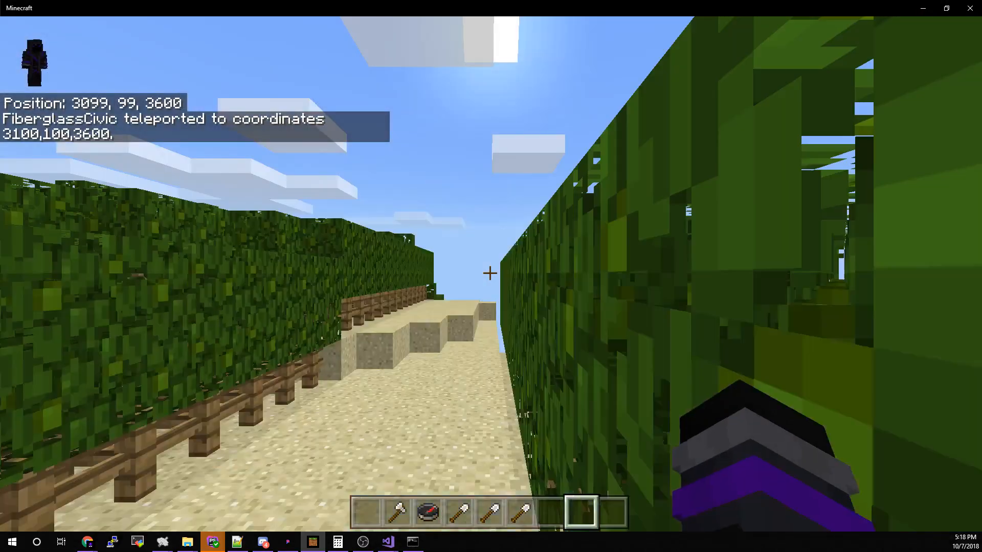
Fly over the hedge maze to the village with the stone tower and examine its surroundings.
{"action": "key", "text": "space"}
{"action": "key", "text": "d"}
{"action": "key", "text": "space"}
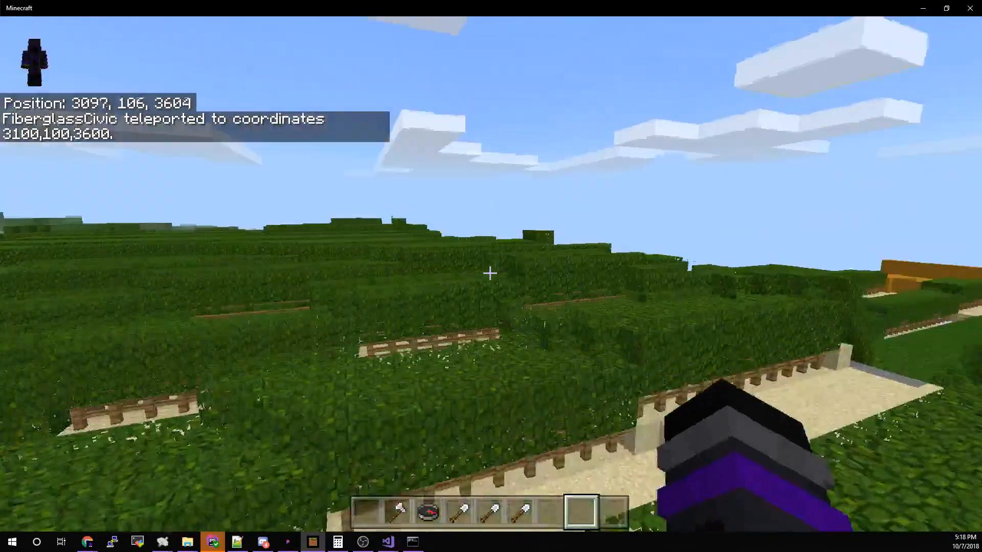
{"action": "key", "text": "w"}
{"action": "key", "text": "w"}
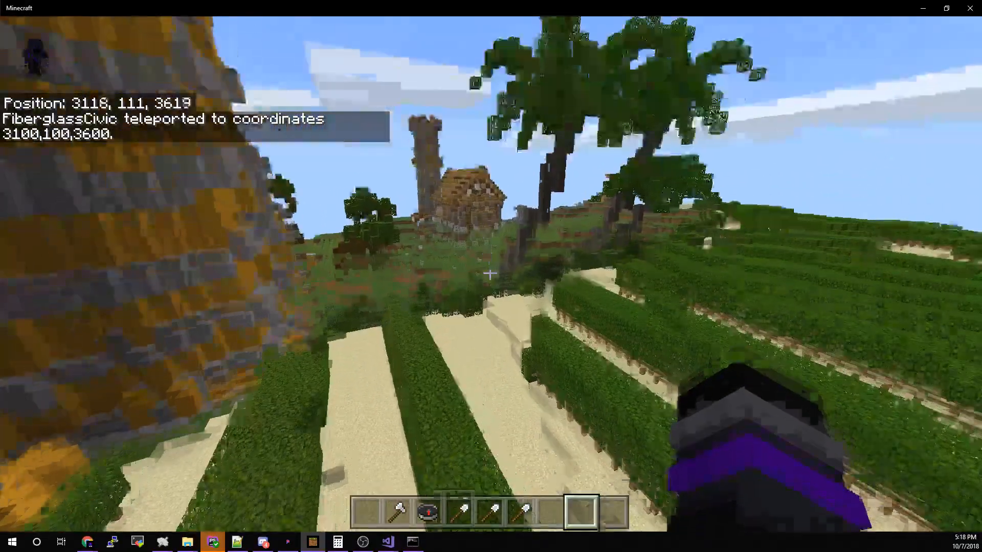
{"action": "key", "text": "w"}
{"action": "key", "text": "shift"}
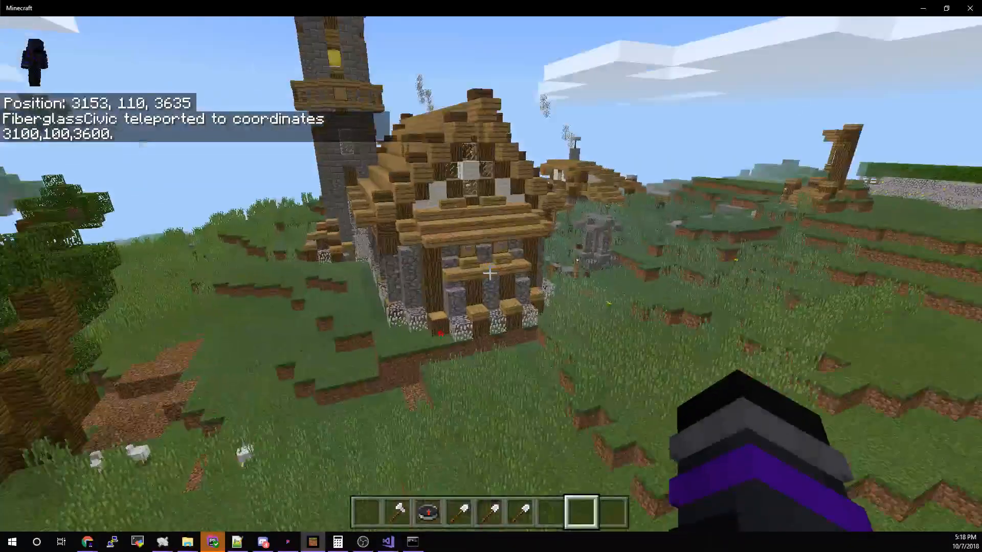
{"action": "key", "text": "d"}
{"action": "key", "text": "space"}
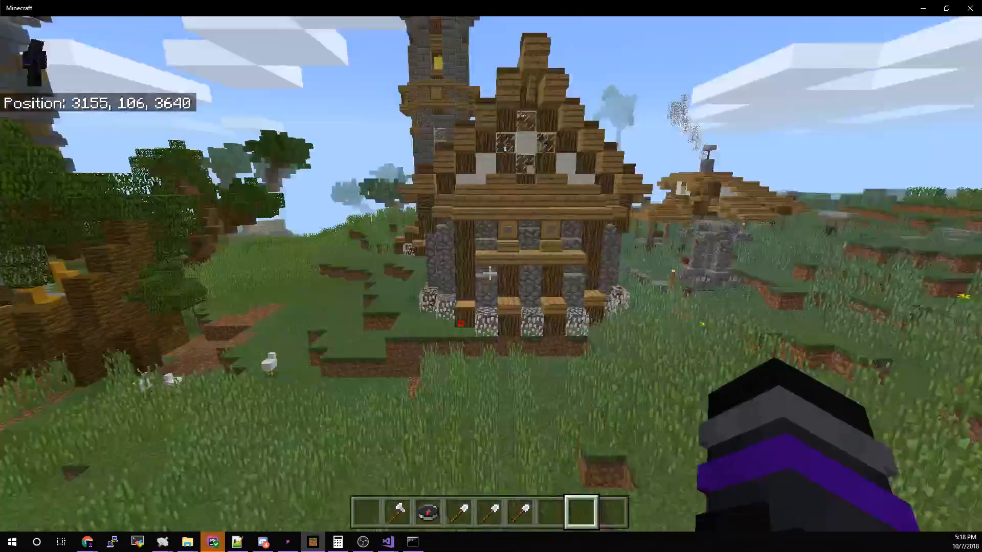
{"action": "key", "text": "w"}
{"action": "key", "text": "w"}
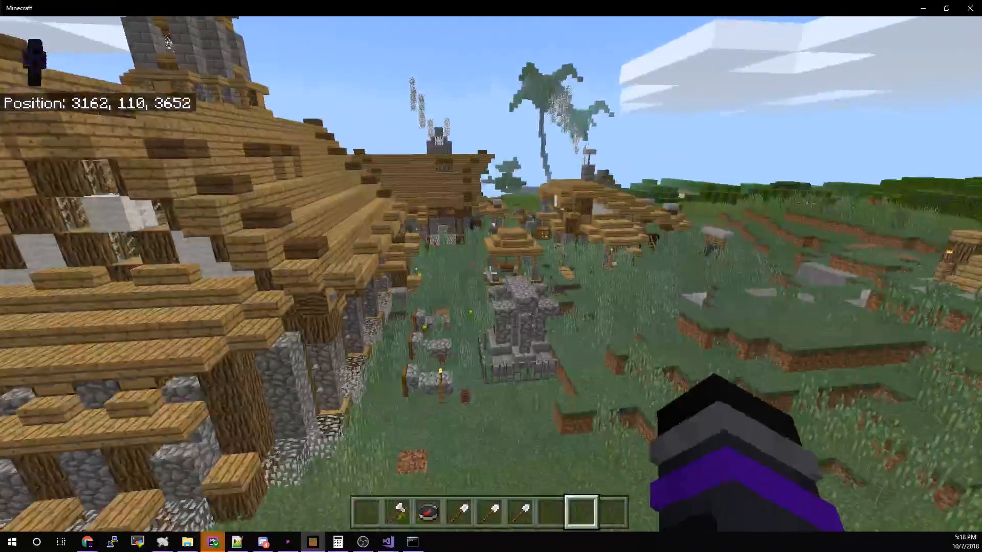
{"action": "key", "text": "w"}
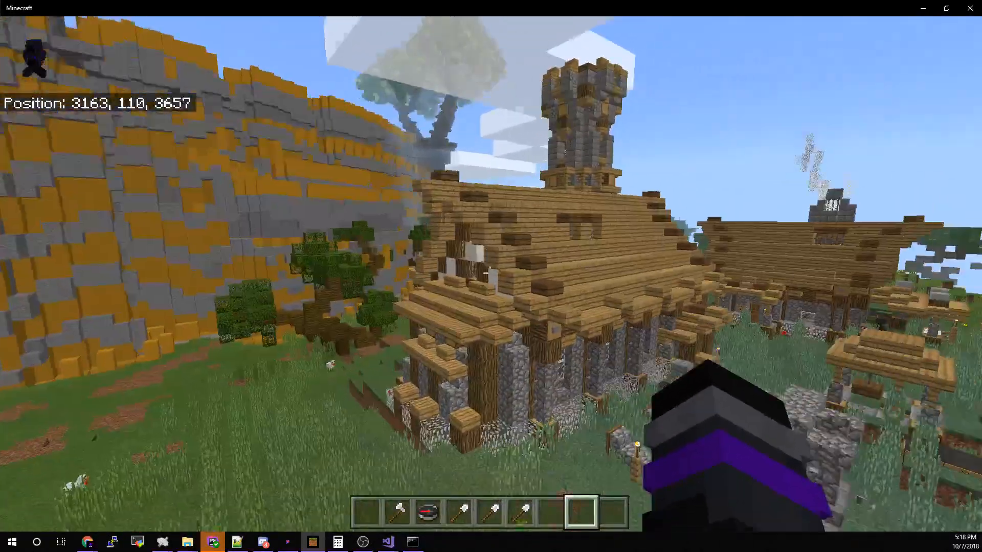
Examine the village houses, the statue and the stalls up close, ending at the sandy hedge paths.
{"action": "key", "text": "w"}
{"action": "key", "text": "shift"}
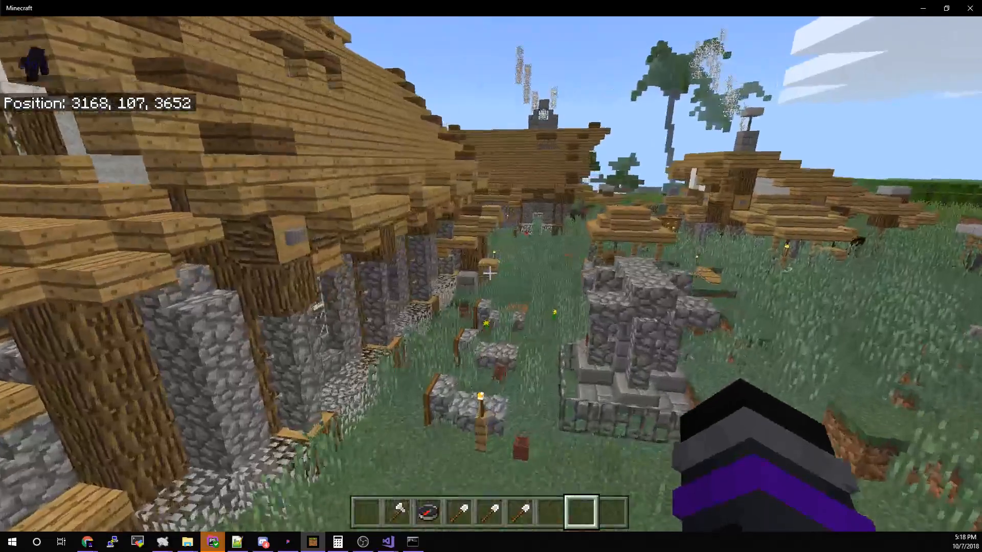
{"action": "key", "text": "d"}
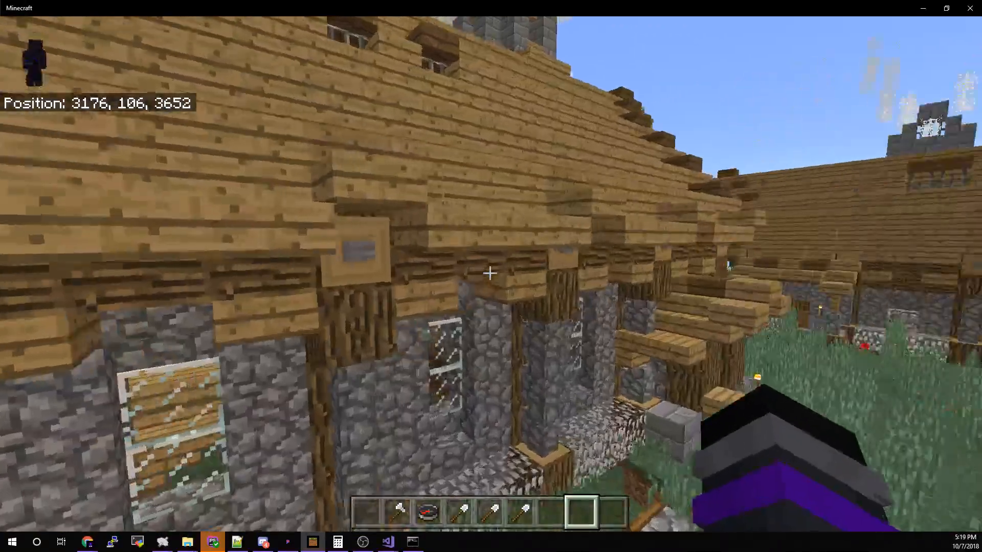
{"action": "key", "text": "d"}
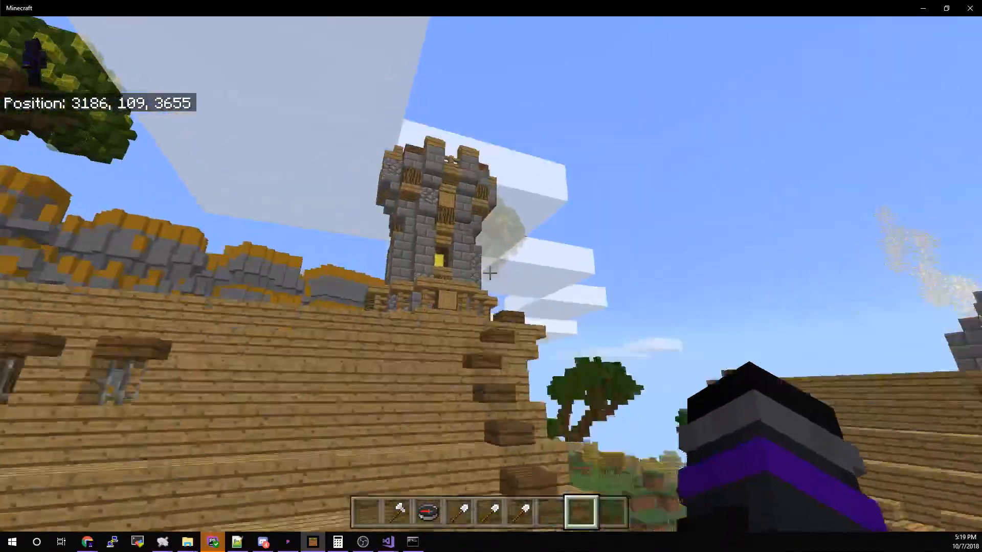
{"action": "key", "text": "a"}
{"action": "key", "text": "w"}
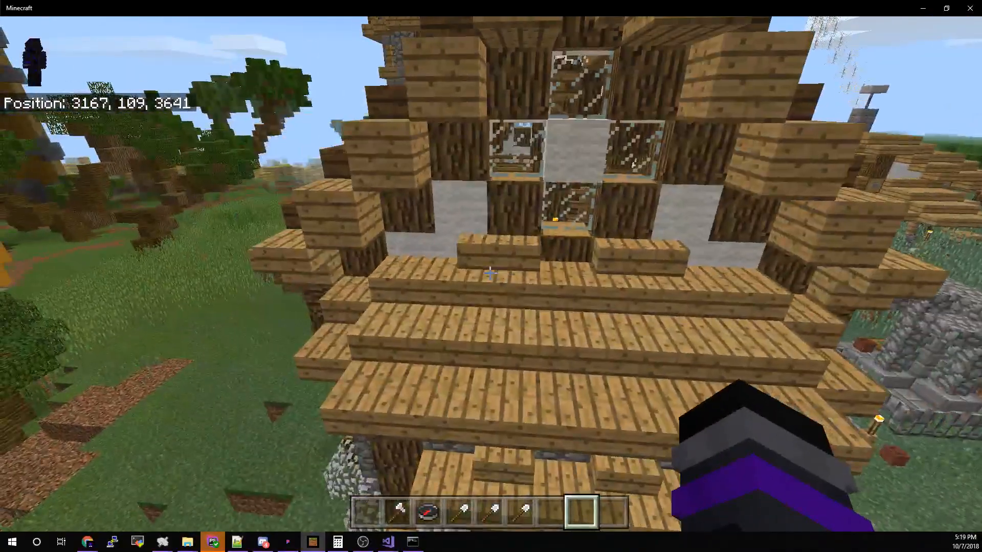
{"action": "key", "text": "d"}
{"action": "key", "text": "w"}
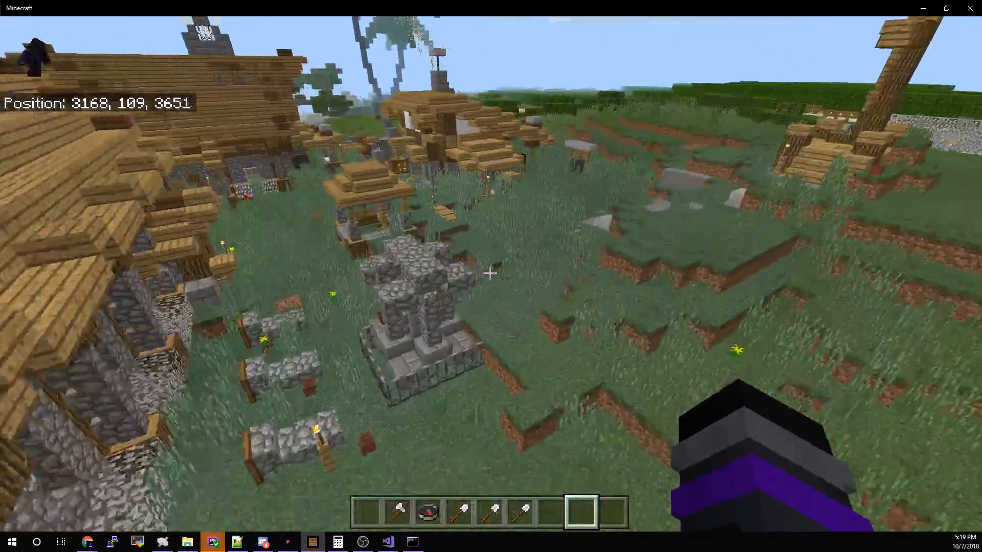
{"action": "key", "text": "w"}
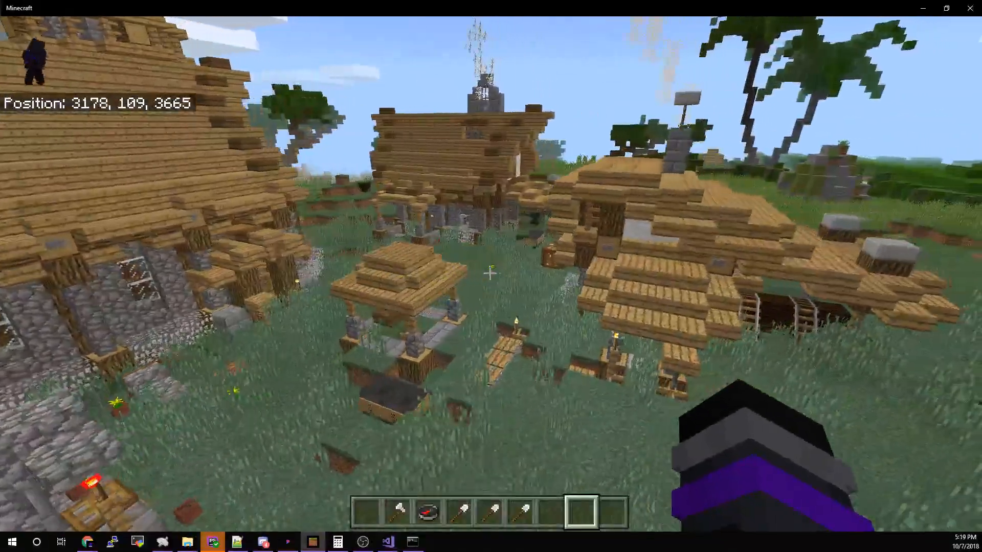
{"action": "key", "text": "w"}
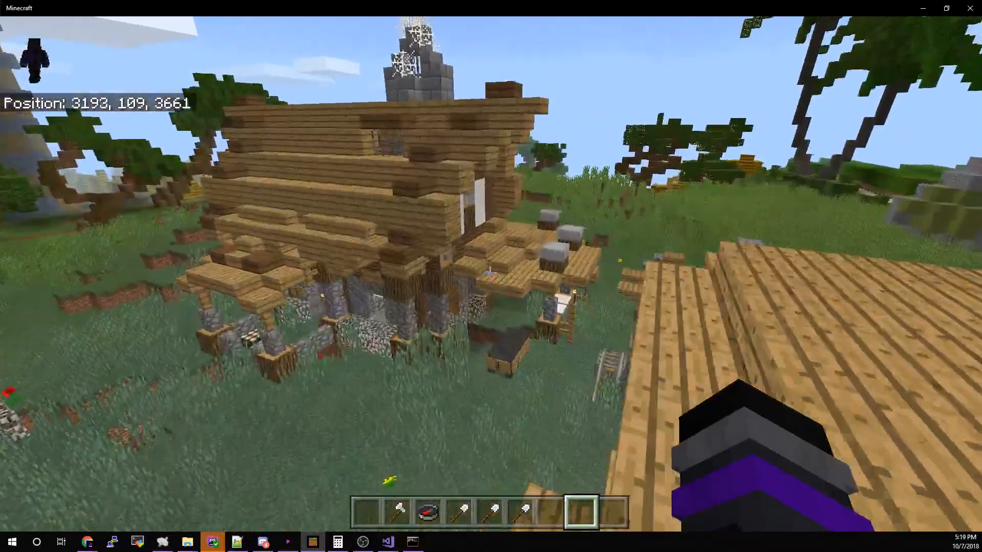
{"action": "key", "text": "w"}
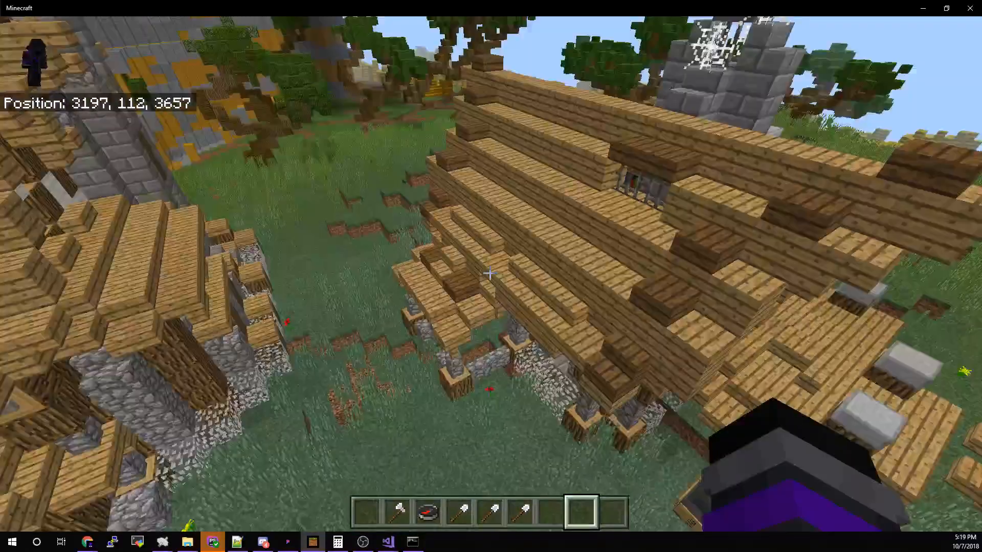
{"action": "key", "text": "w"}
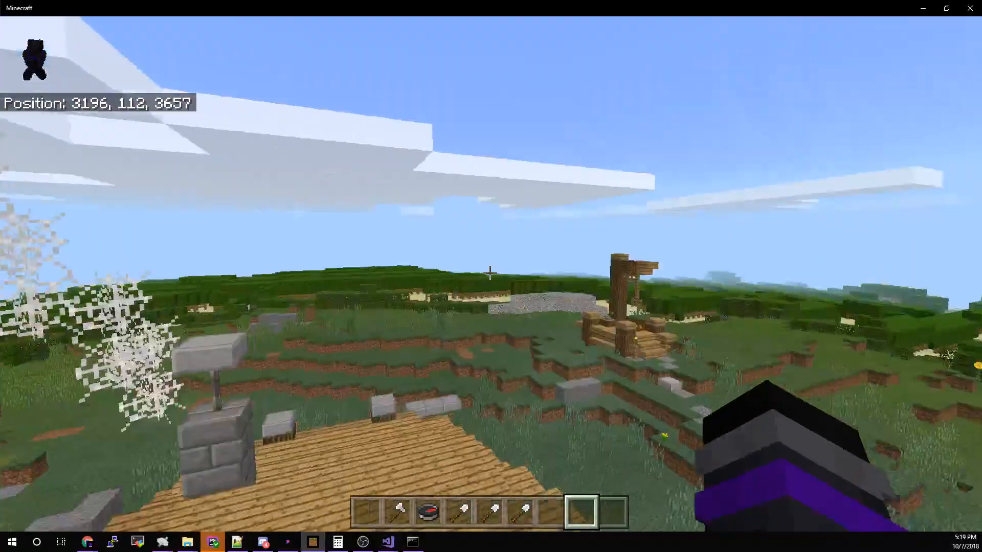
{"action": "key", "text": "w"}
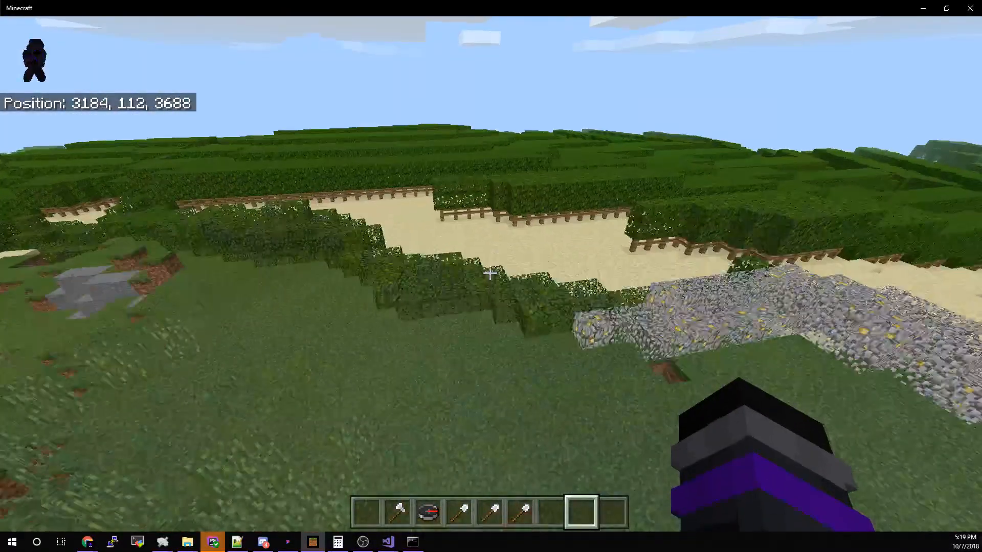
Save and quit the game, rejoin the MiNET Server LAN game and fly down to the glowstone platform on the ice.
{"action": "key", "text": "Escape"}
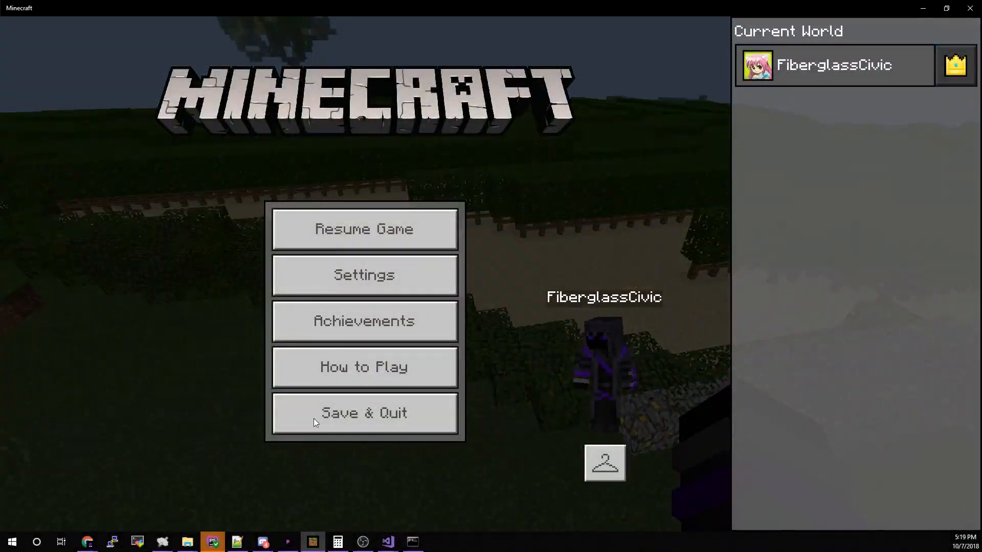
{"action": "left_click", "coordinate": [328, 425]}
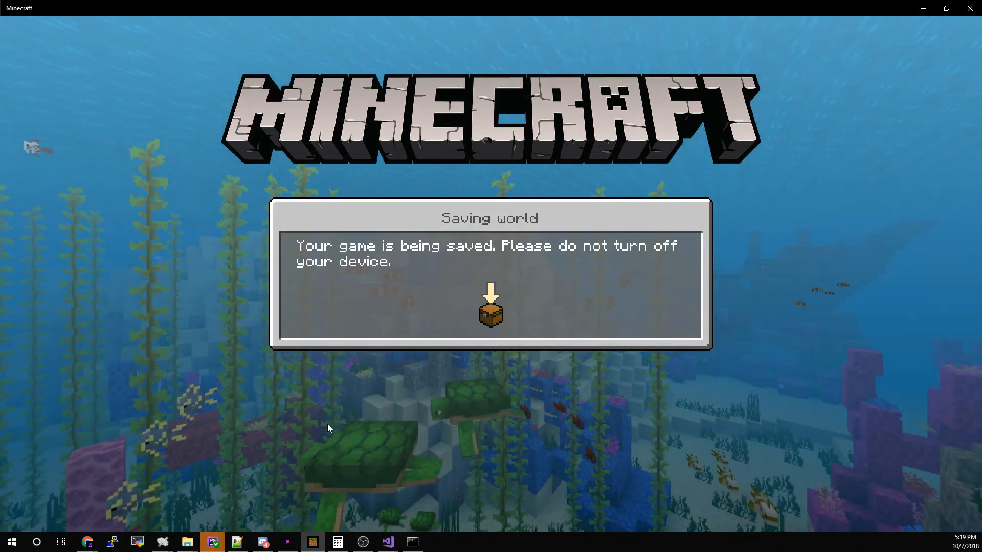
{"action": "left_click", "coordinate": [525, 355]}
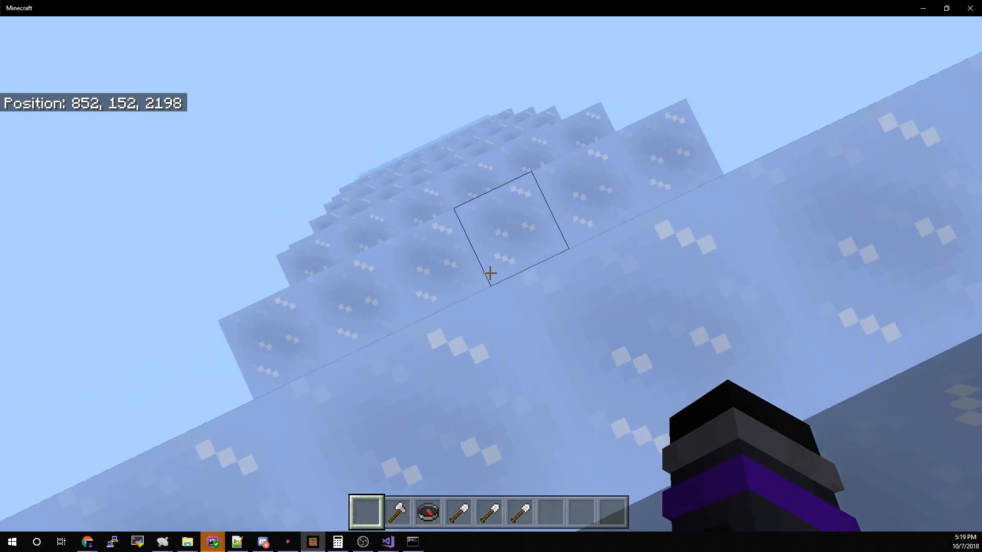
{"action": "key", "text": "w"}
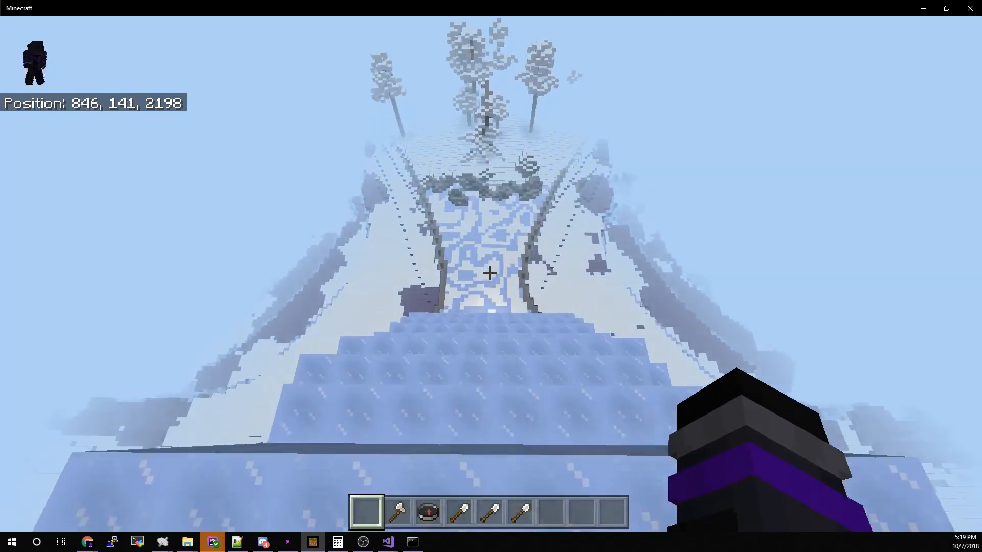
{"action": "key", "text": "w"}
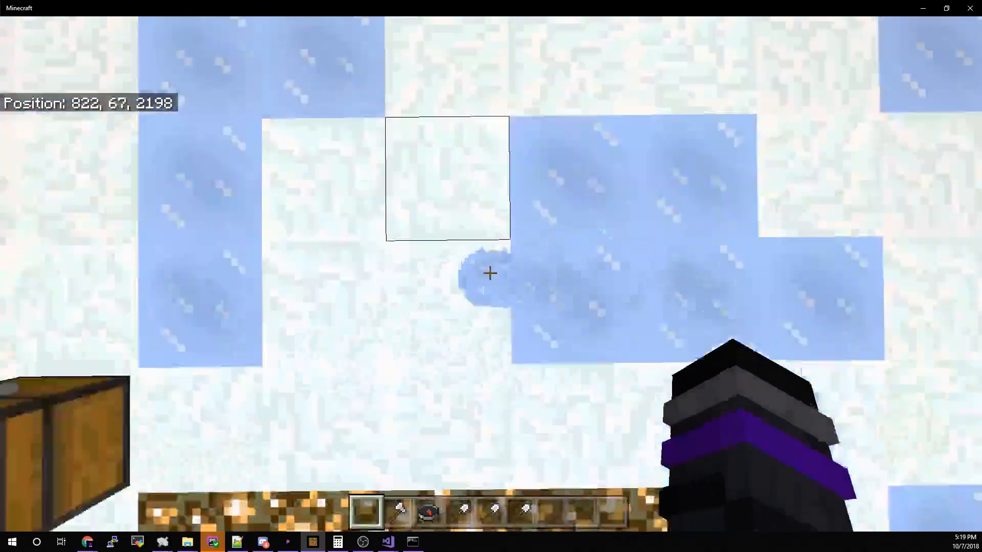
{"action": "key", "text": "w"}
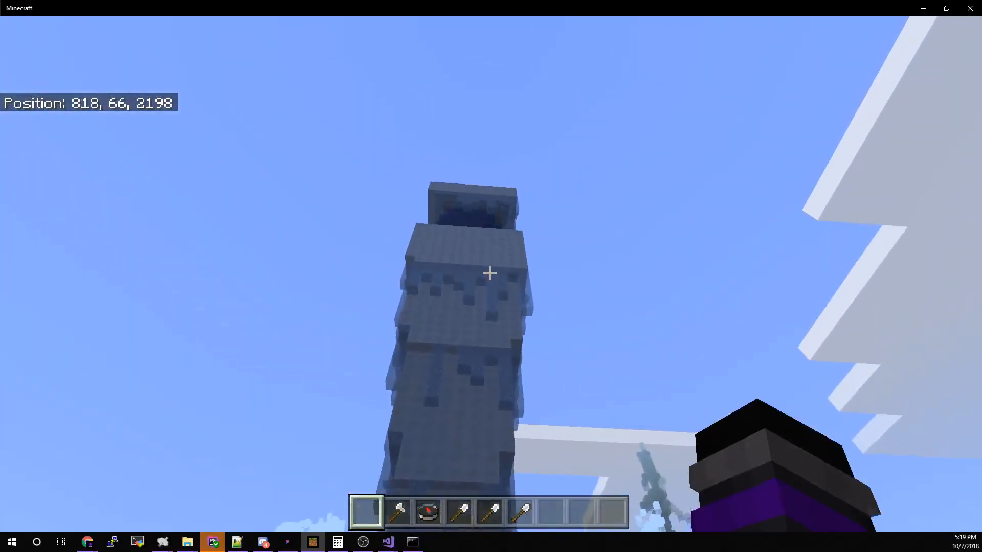
{"action": "key", "text": "w"}
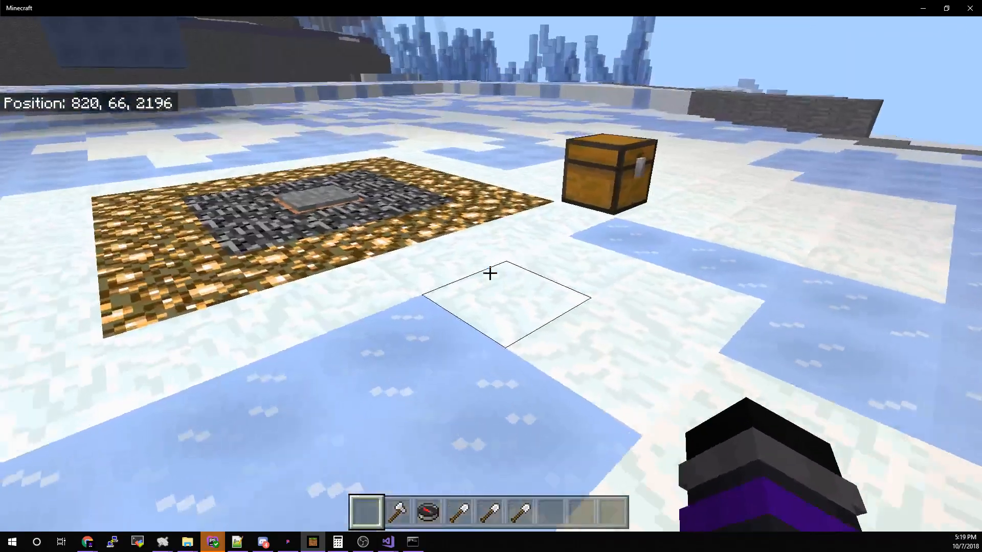
Break the chest and several glowstone and bedrock blocks of the platform around the command block.
{"action": "key", "text": "w"}
{"action": "left_click", "coordinate": [490, 274]}
{"action": "left_click", "coordinate": [490, 273]}
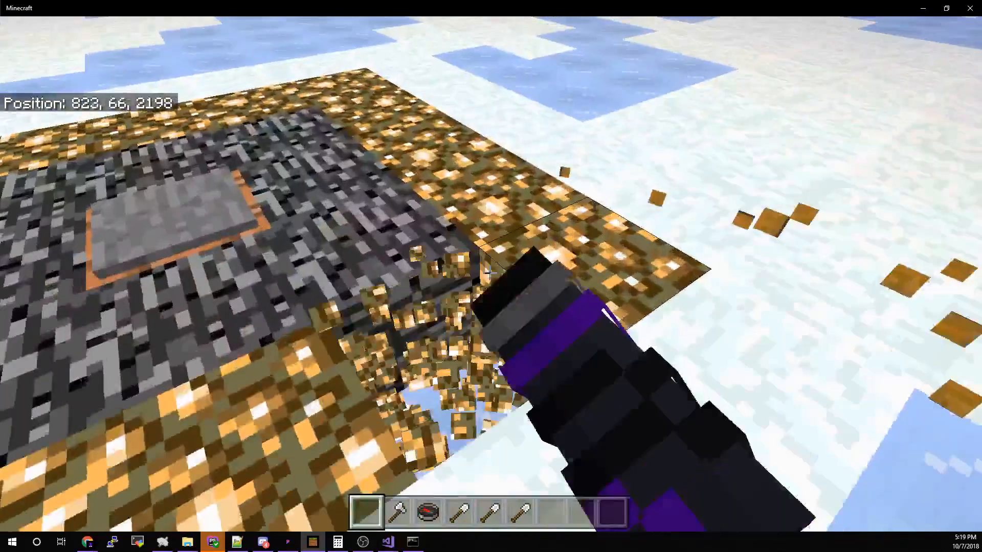
{"action": "left_click", "coordinate": [489, 274]}
{"action": "left_click", "coordinate": [490, 274]}
{"action": "left_click", "coordinate": [490, 274]}
{"action": "key", "text": "w"}
{"action": "left_click", "coordinate": [490, 274]}
{"action": "left_click", "coordinate": [490, 274]}
{"action": "left_click", "coordinate": [490, 274]}
{"action": "key", "text": "w"}
{"action": "left_click", "coordinate": [490, 273]}
{"action": "left_click", "coordinate": [489, 274]}
{"action": "left_click", "coordinate": [490, 274]}
{"action": "left_click", "coordinate": [490, 274]}
{"action": "left_click", "coordinate": [490, 274]}
{"action": "key", "text": "space"}
{"action": "key", "text": "space"}
{"action": "key", "text": "s"}
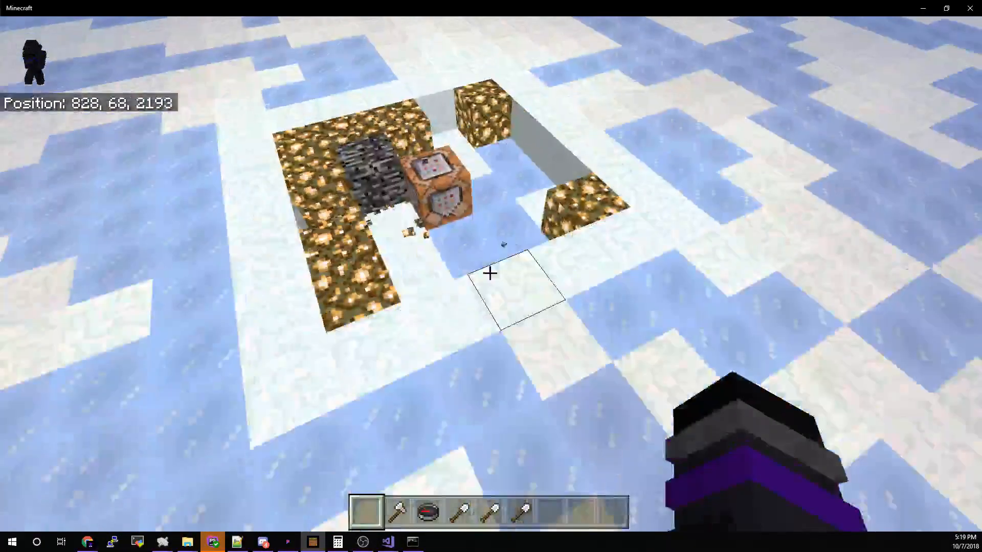
{"action": "key", "text": "d"}
Save and quit, rejoin the MiNET Server LAN game and check the broken platform from above.
{"action": "key", "text": "Escape"}
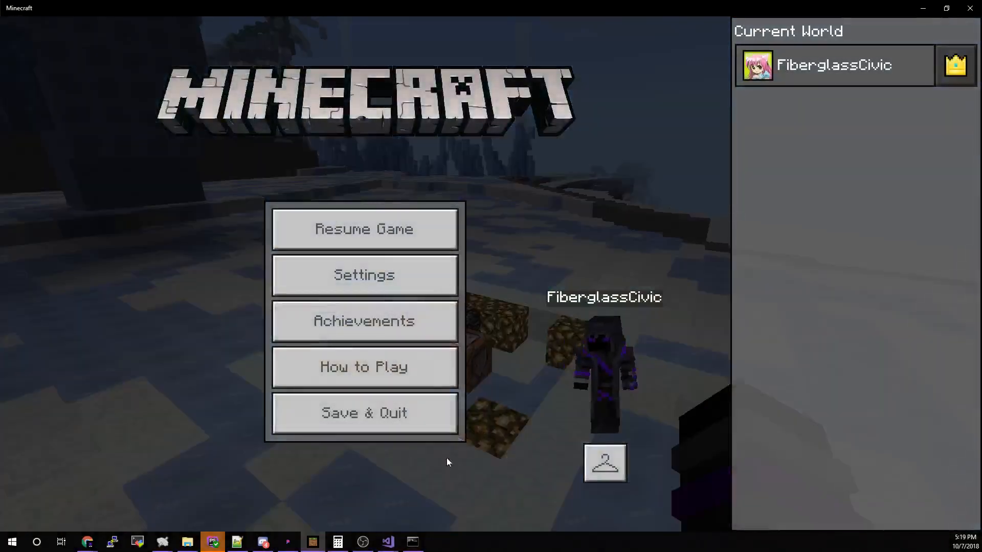
{"action": "left_click", "coordinate": [415, 410]}
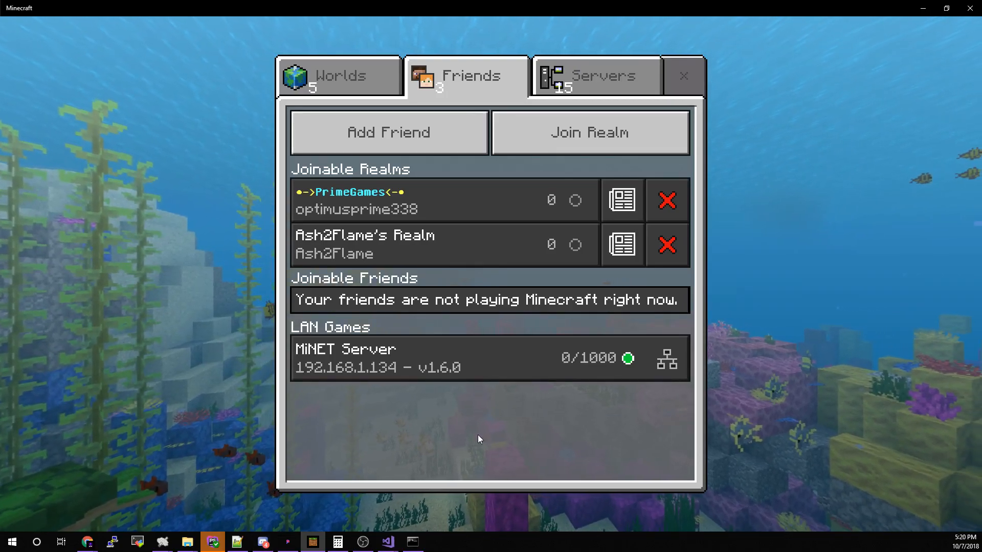
{"action": "left_click", "coordinate": [507, 361]}
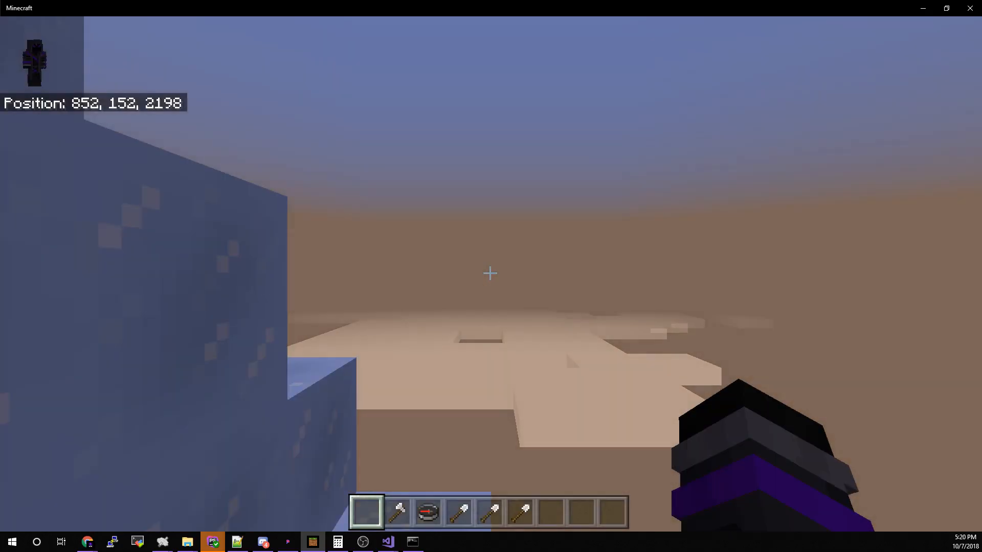
{"action": "key", "text": "w"}
{"action": "key", "text": "space"}
{"action": "key", "text": "w"}
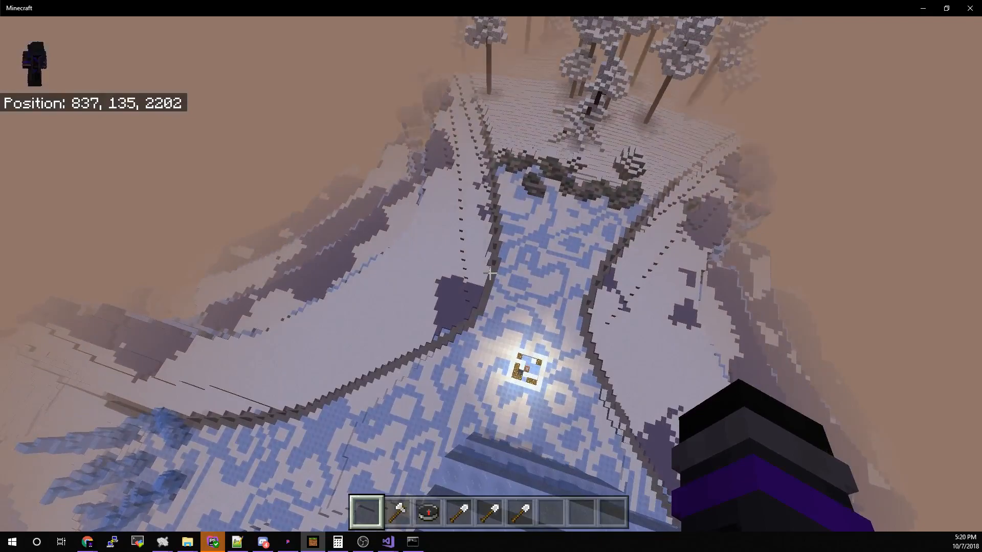
Save and quit the game and switch to the MiNET server's command prompt window.
{"action": "key", "text": "Escape"}
{"action": "left_click", "coordinate": [345, 421]}
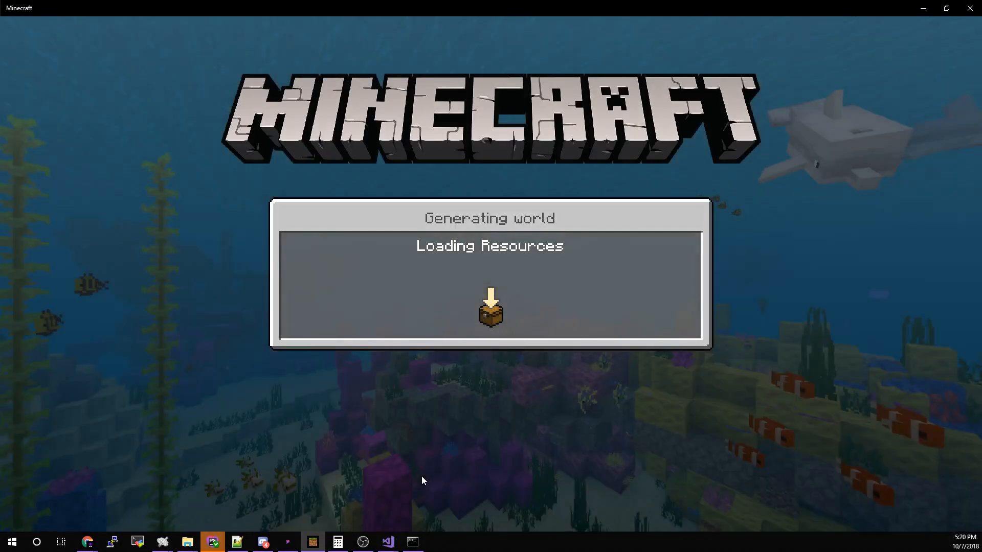
{"action": "left_click", "coordinate": [419, 545]}
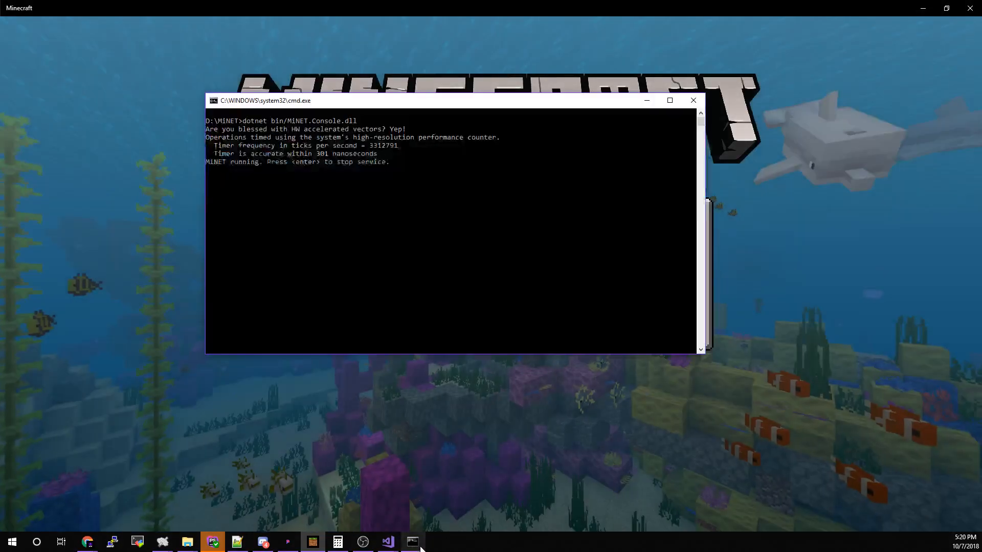
Stop the running MiNET server and restart it with start.bat from the D:\MiNET folder, moving its console window aside.
{"action": "left_click", "coordinate": [433, 222]}
{"action": "key", "text": "Escape"}
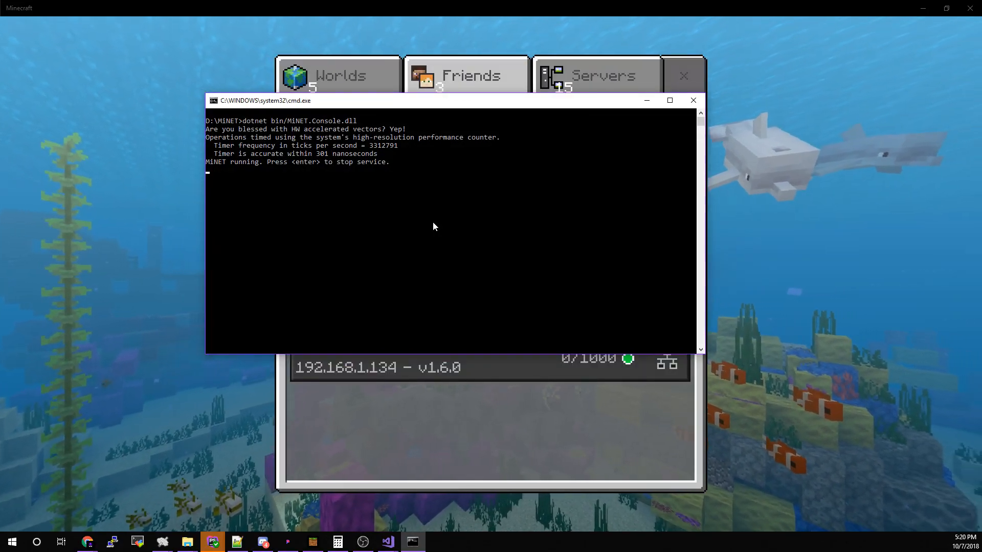
{"action": "key", "text": "alt+Tab"}
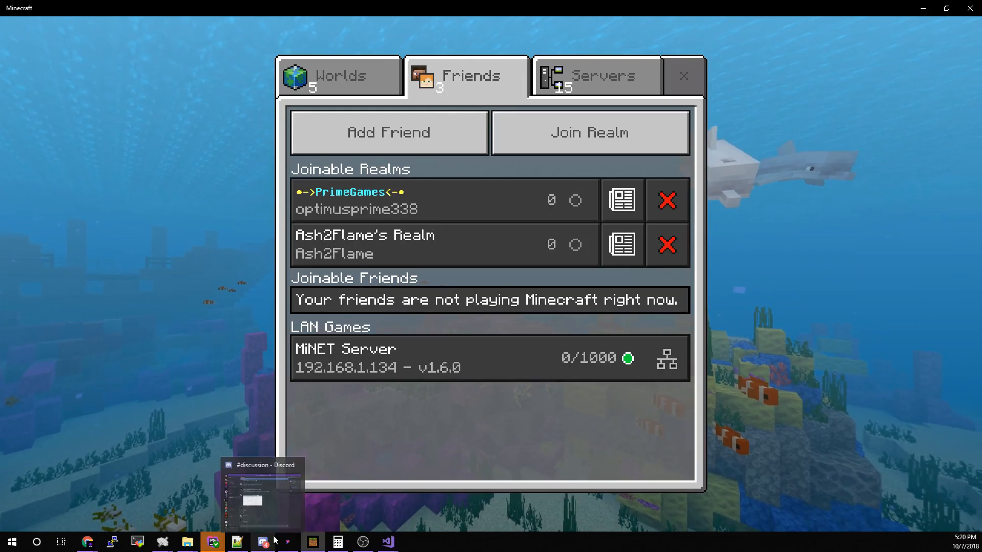
{"action": "mouse_move", "coordinate": [188, 543]}
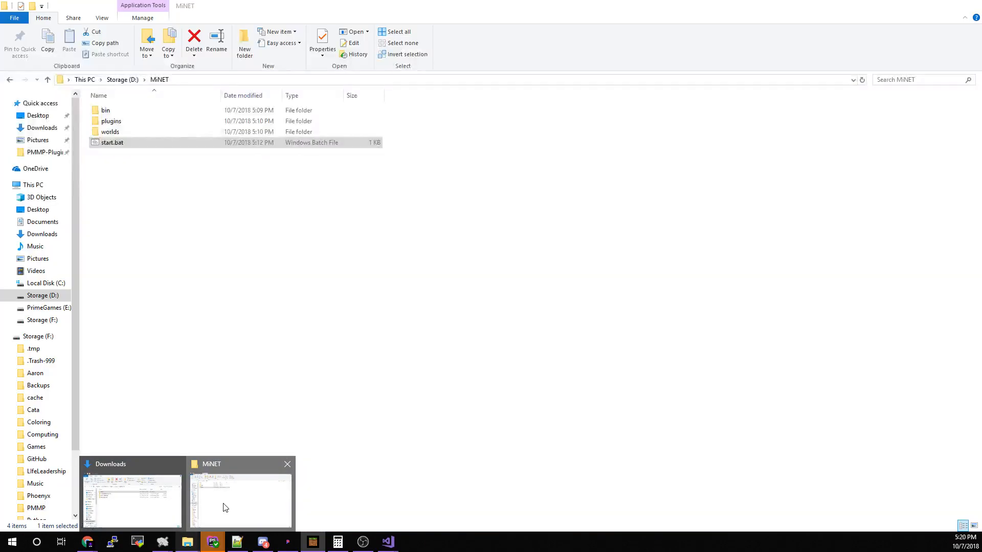
{"action": "left_click", "coordinate": [220, 501]}
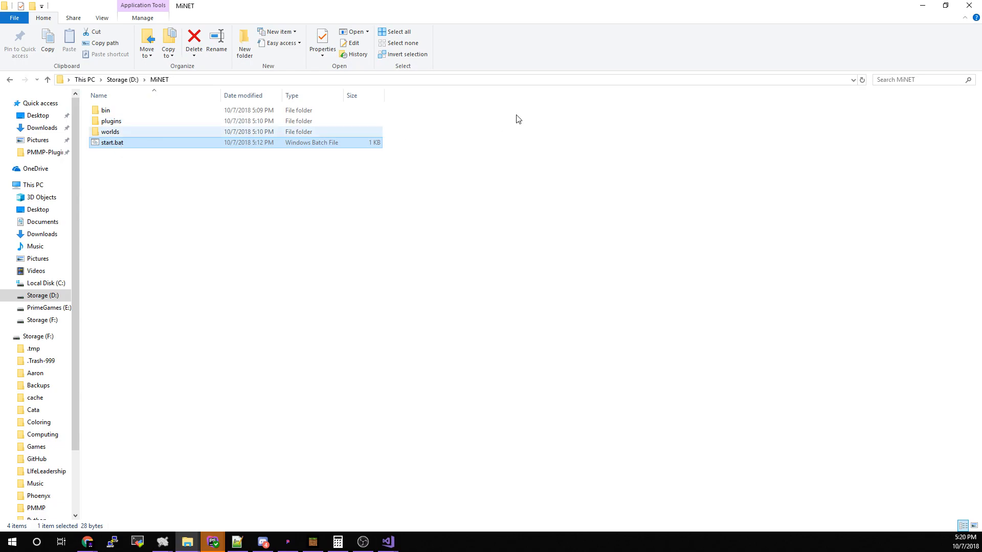
{"action": "left_click_drag", "start_coordinate": [0, 189], "coordinate": [663, 161]}
{"action": "left_click", "coordinate": [922, 5]}
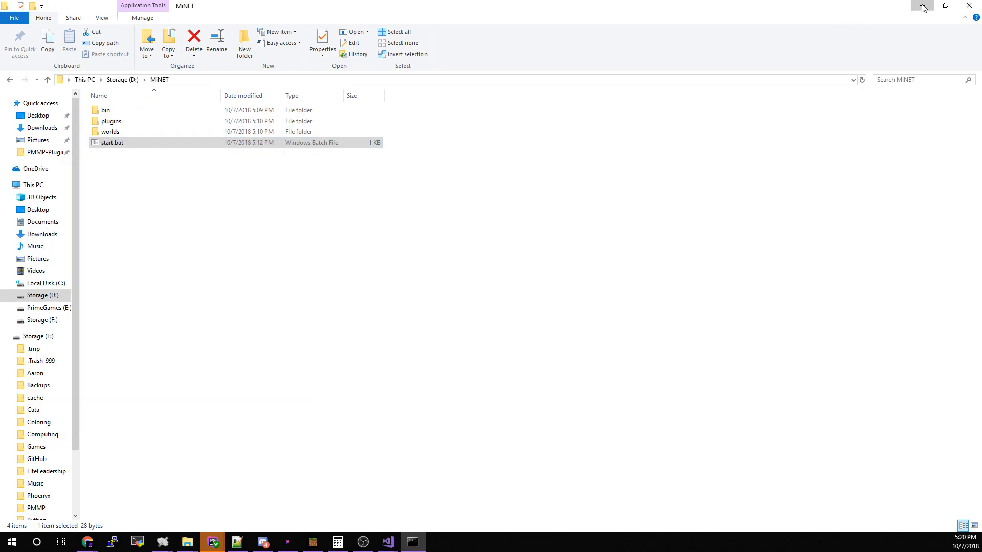
{"action": "left_click_drag", "start_coordinate": [563, 165], "coordinate": [626, 133]}
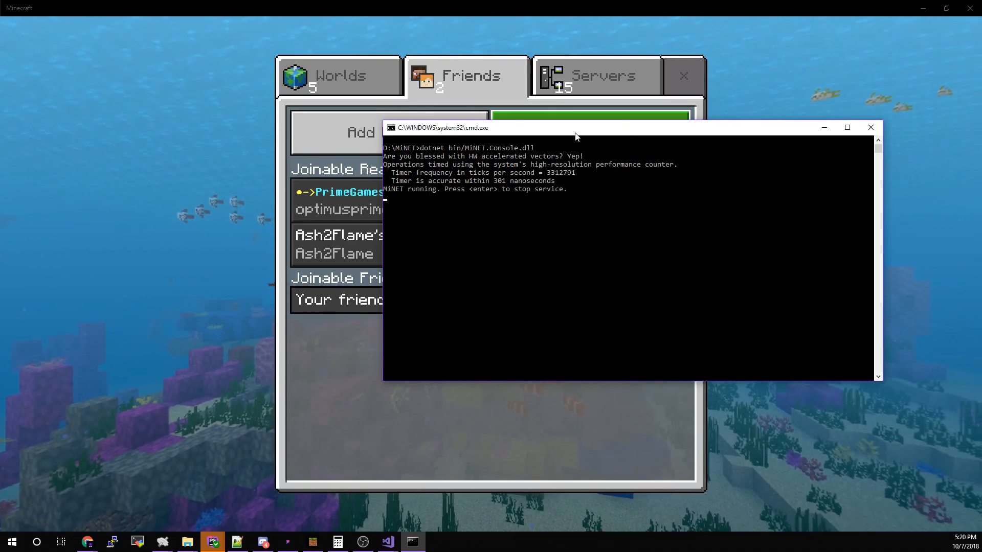
Switch to Minecraft, join the MiNET Server LAN game and fly down to the glowstone platform on the ice to check its blocks.
{"action": "left_click", "coordinate": [309, 357]}
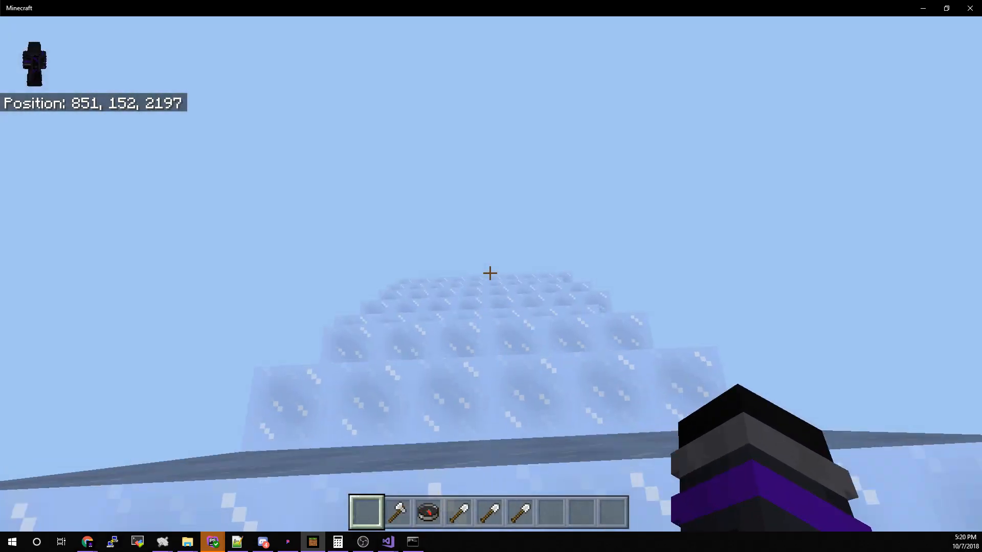
{"action": "key", "text": "w"}
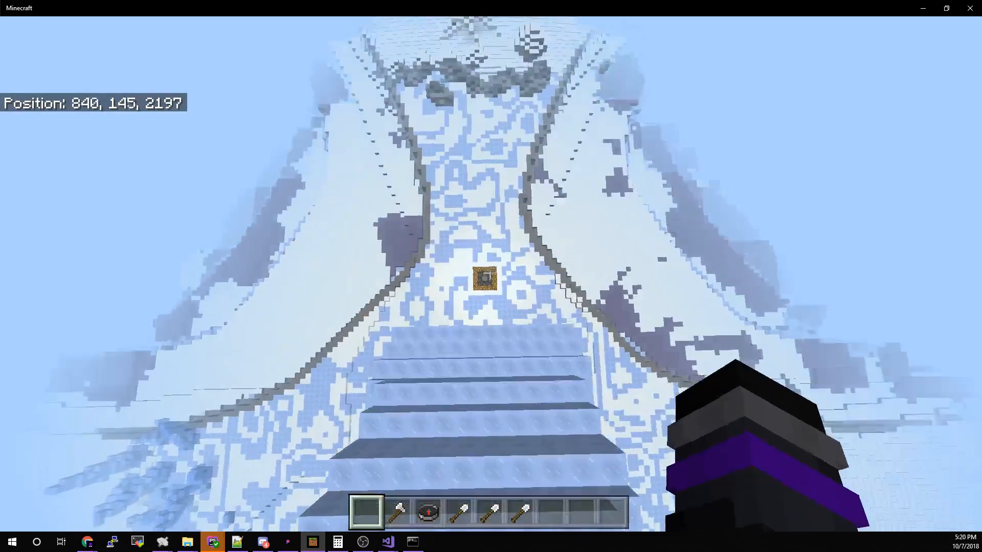
{"action": "key", "text": "w"}
{"action": "key", "text": "w"}
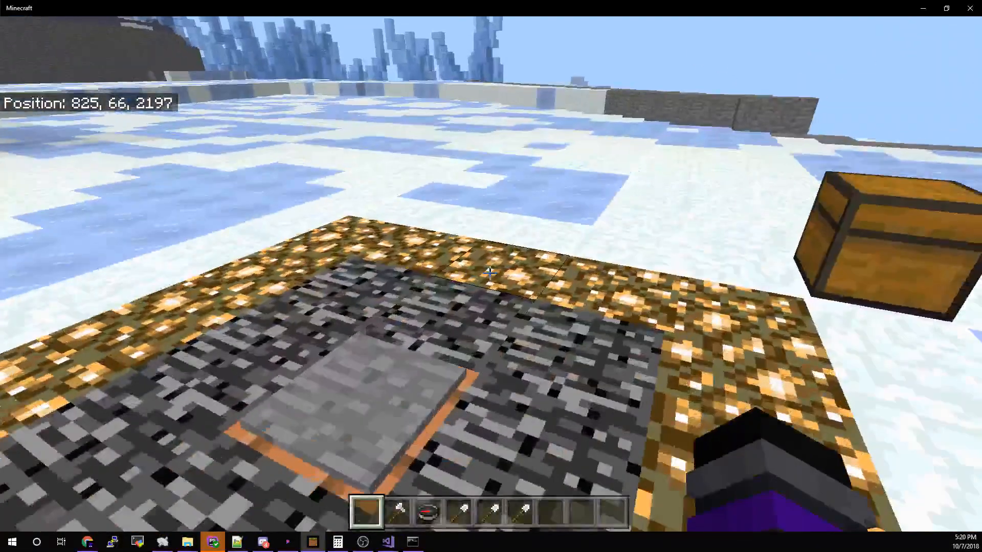
{"action": "key", "text": "w"}
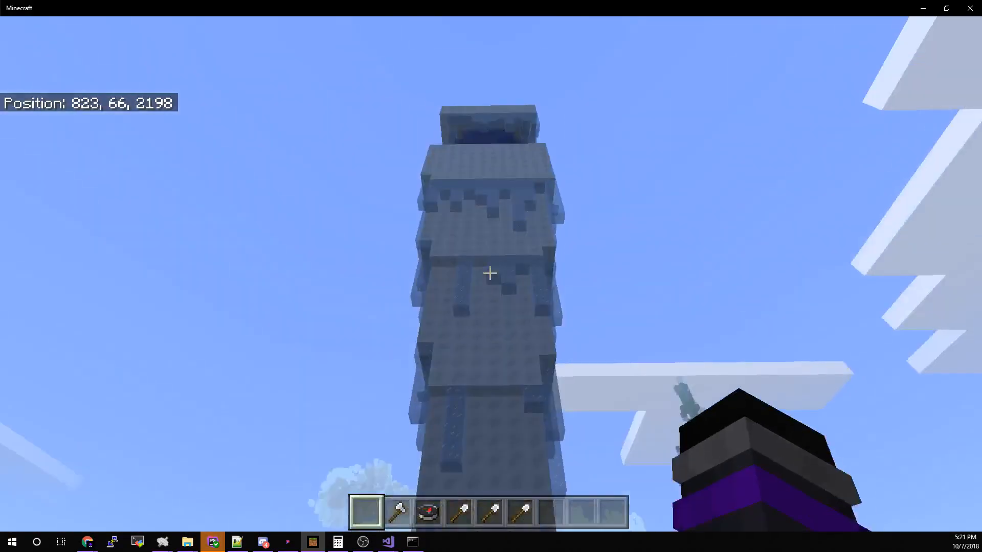
Fly around the ice tower, inspect the glowstone platform and chest again, and save and quit the game.
{"action": "key", "text": "space"}
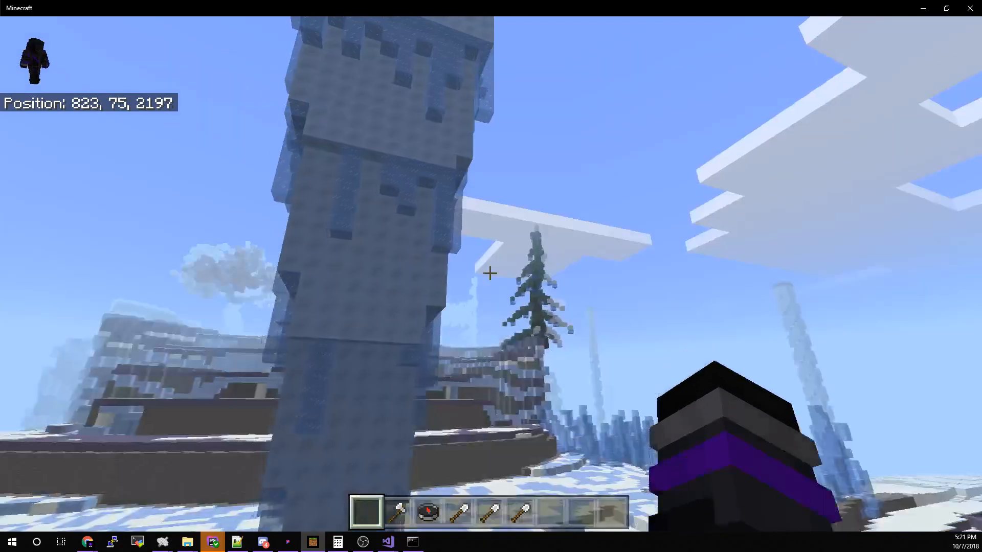
{"action": "key", "text": "w"}
{"action": "key", "text": "shift"}
{"action": "key", "text": "shift"}
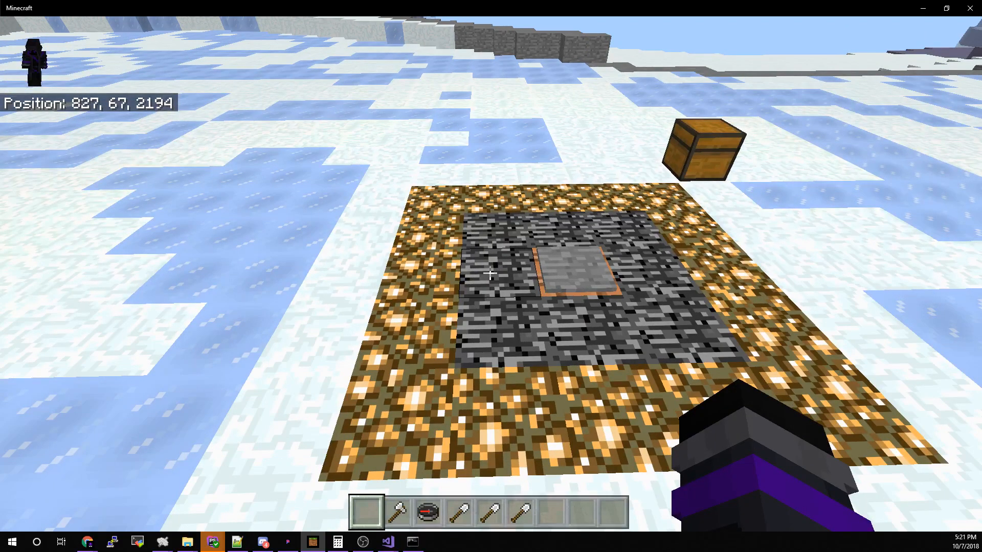
{"action": "key", "text": "Escape"}
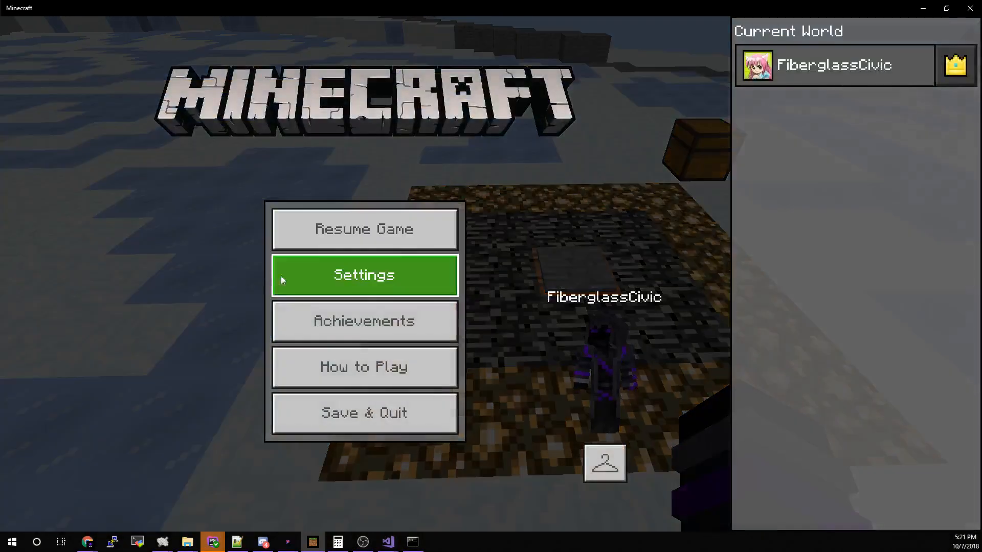
{"action": "left_click", "coordinate": [296, 419]}
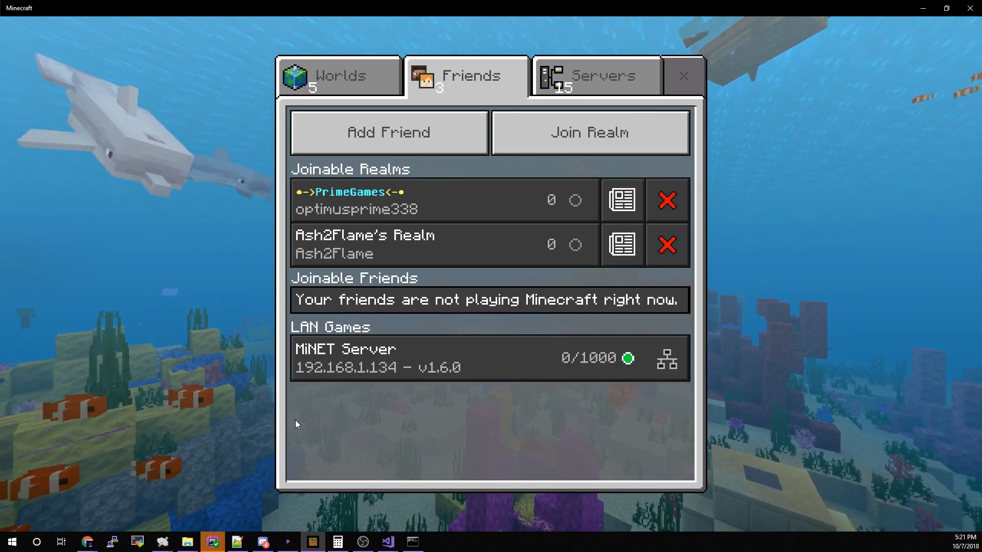
Switch to Notepad++ and review the game mode, game rule, world folder and save settings in server.conf.
{"action": "left_click", "coordinate": [237, 542]}
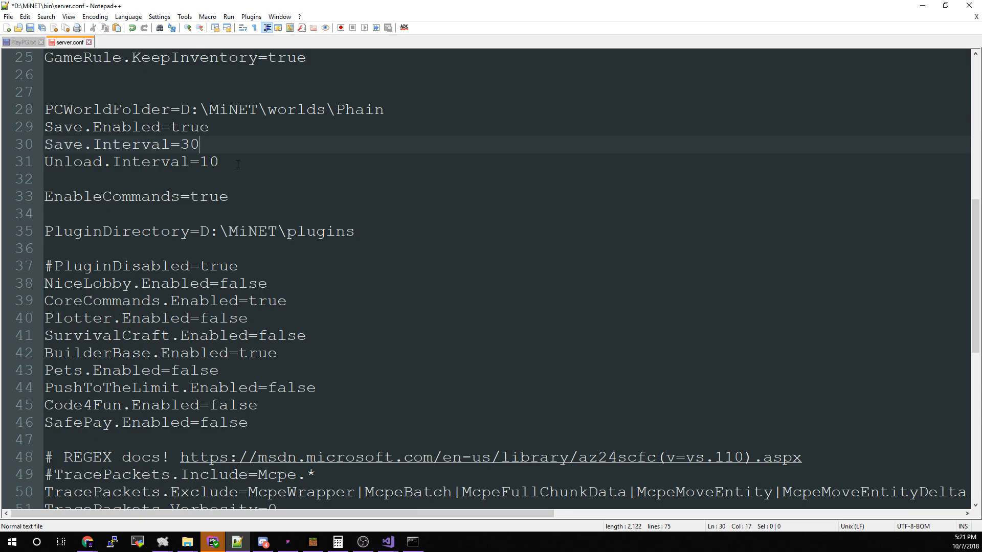
{"action": "scroll", "coordinate": [238, 163], "scroll_direction": "up", "scroll_amount": 2}
{"action": "scroll", "coordinate": [239, 164], "scroll_direction": "up", "scroll_amount": 1}
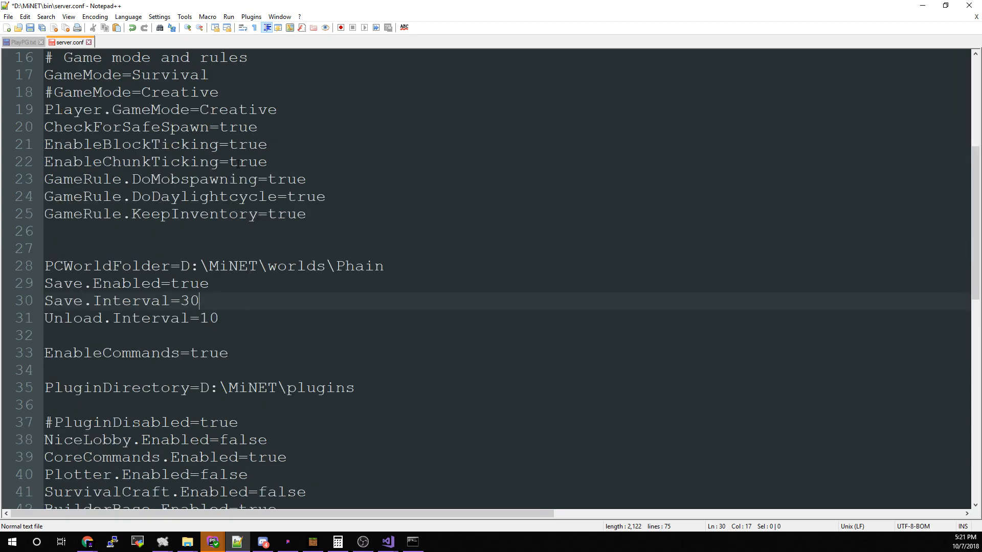
{"action": "scroll", "coordinate": [238, 164], "scroll_direction": "up", "scroll_amount": 1}
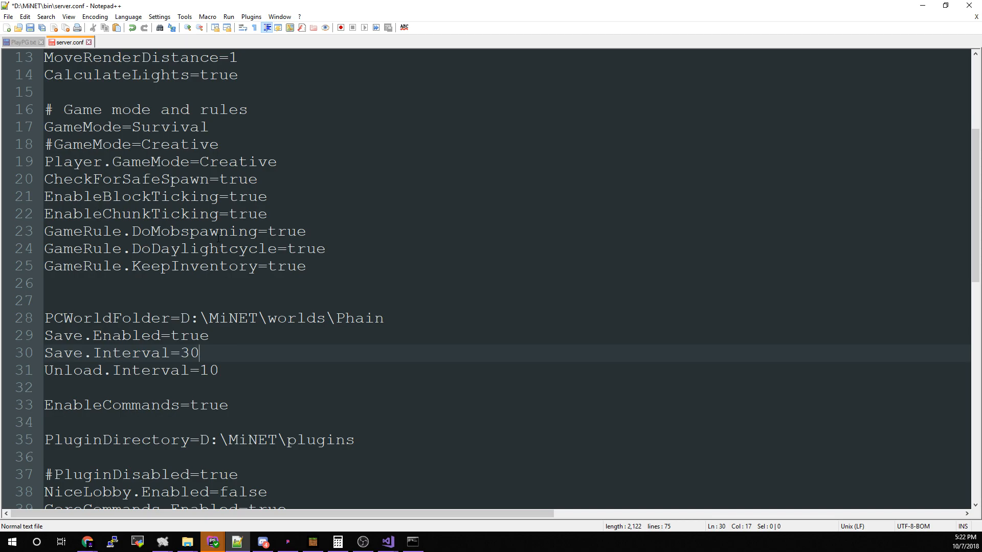
{"action": "scroll", "coordinate": [219, 238], "scroll_direction": "up", "scroll_amount": 4}
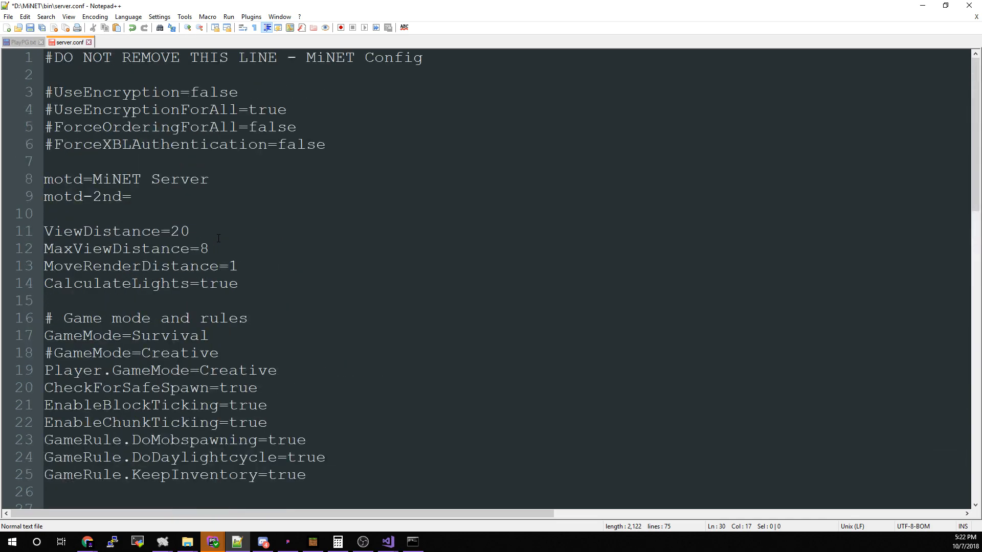
{"action": "scroll", "coordinate": [218, 238], "scroll_direction": "down", "scroll_amount": 2}
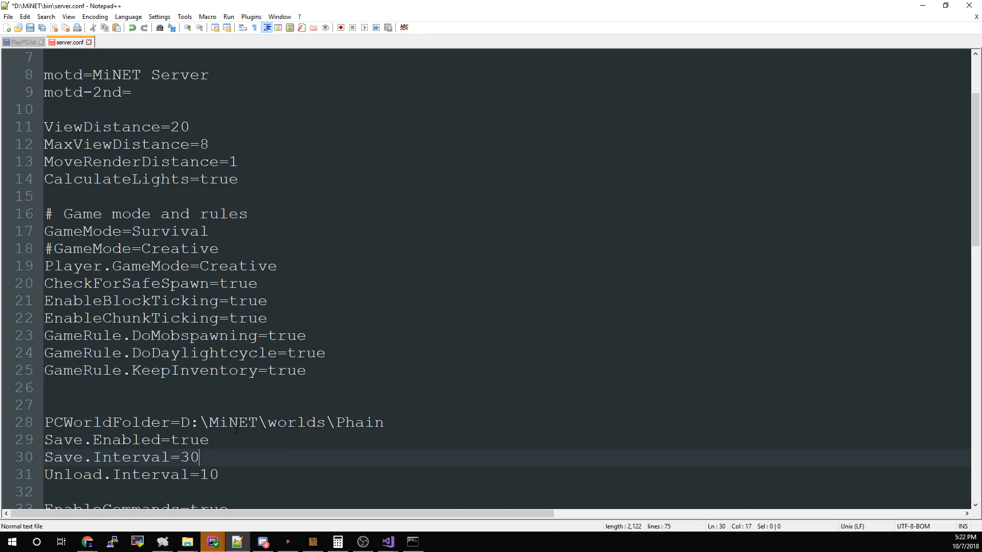
{"action": "scroll", "coordinate": [237, 430], "scroll_direction": "down", "scroll_amount": 2}
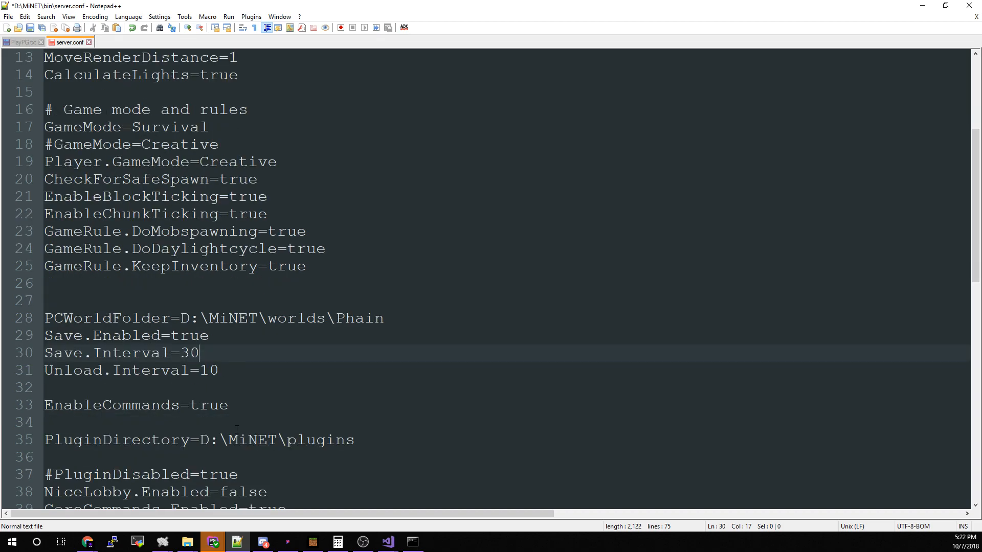
{"action": "scroll", "coordinate": [237, 429], "scroll_direction": "up", "scroll_amount": 4}
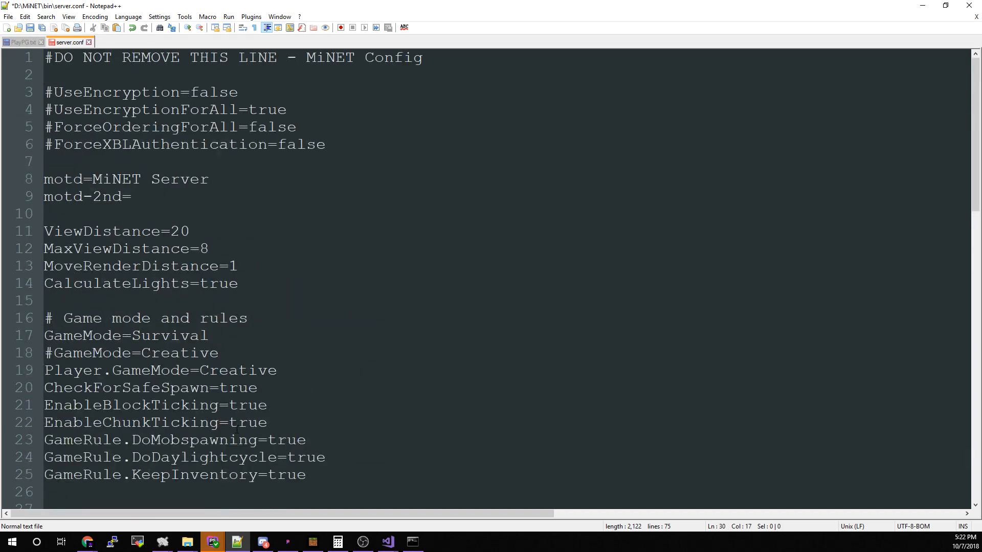
Rejoin the MiNET Server LAN game and place a smaller server.conf window over it, showing the game mode and rules section.
{"action": "left_click", "coordinate": [313, 542]}
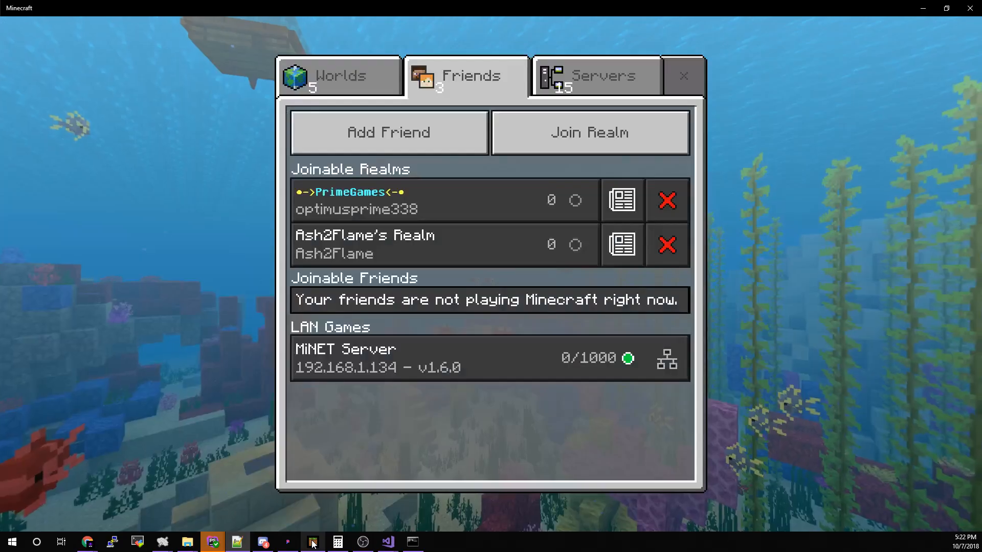
{"action": "left_click", "coordinate": [351, 381]}
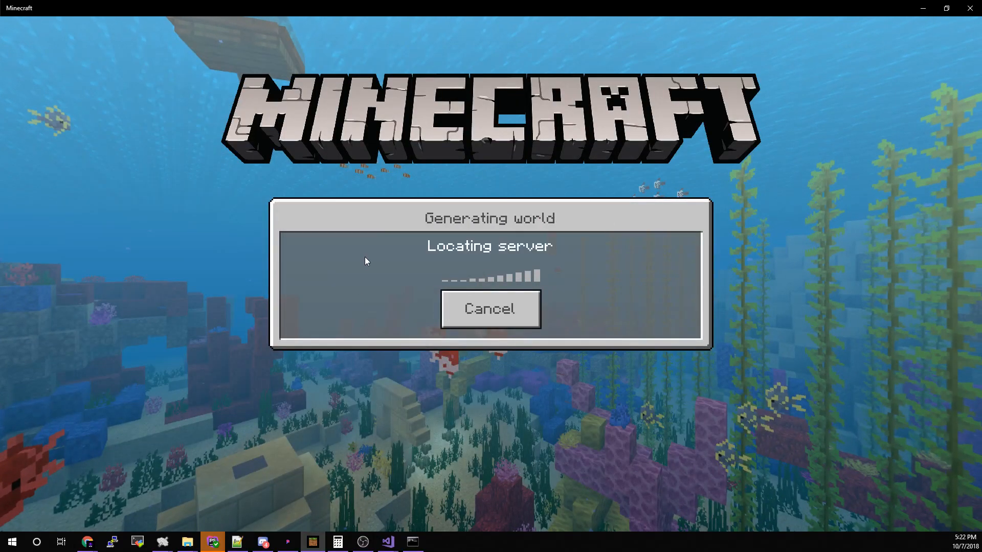
{"action": "left_click", "coordinate": [237, 542]}
{"action": "left_click_drag", "start_coordinate": [259, 1], "coordinate": [261, 21]}
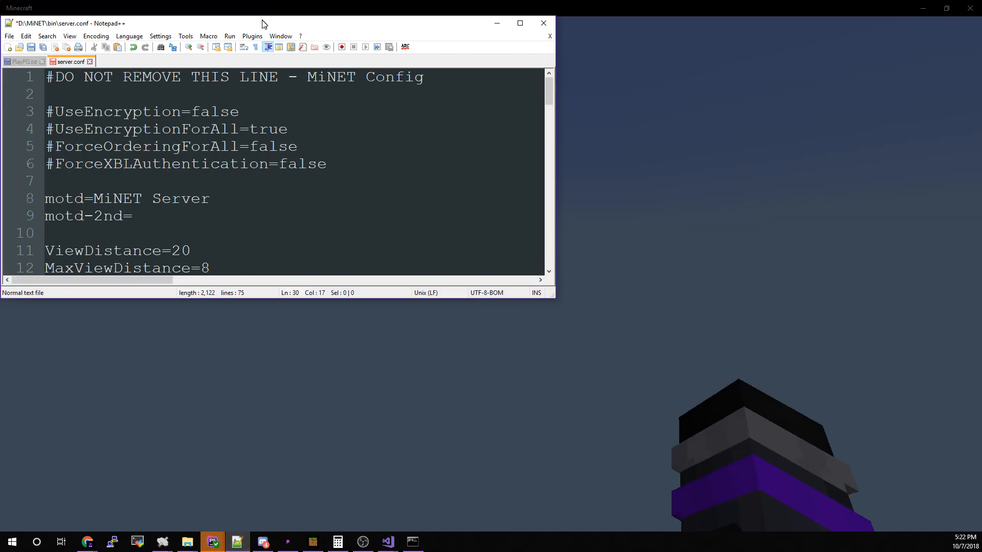
{"action": "scroll", "coordinate": [251, 129], "scroll_direction": "down", "scroll_amount": 5}
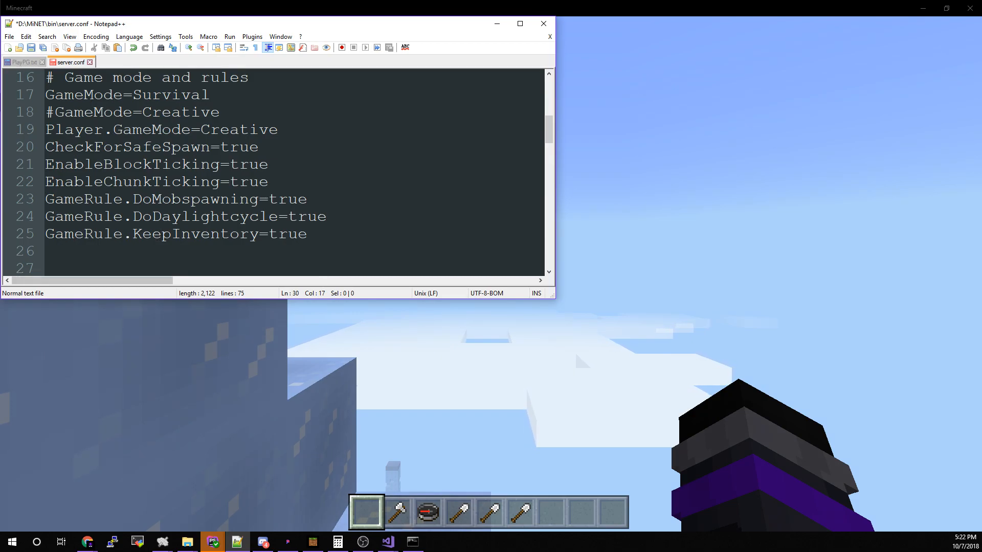
Return to the game, list the available rules with the /gamerule command without running it, and save and quit.
{"action": "left_click", "coordinate": [409, 378]}
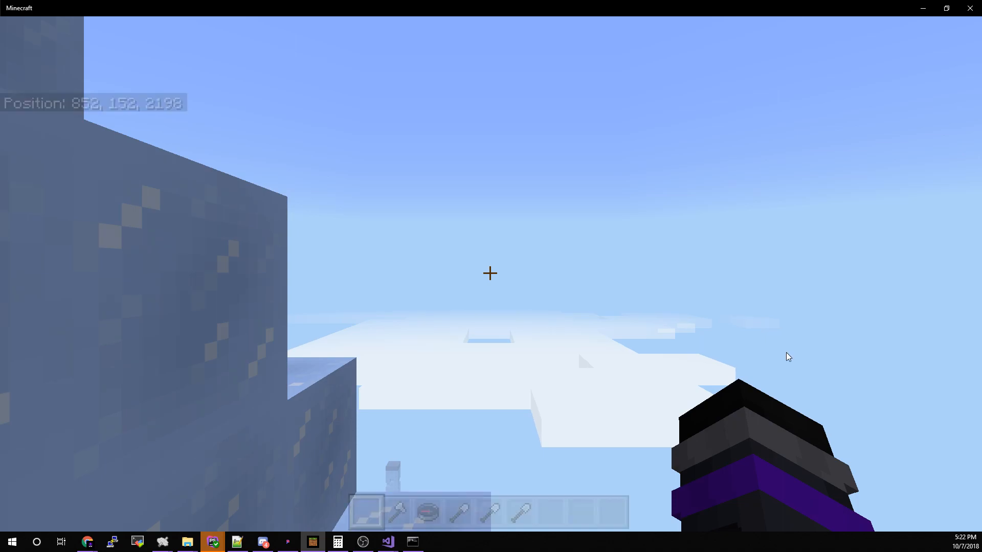
{"action": "key", "text": "slash"}
{"action": "type", "text": "gamerule"}
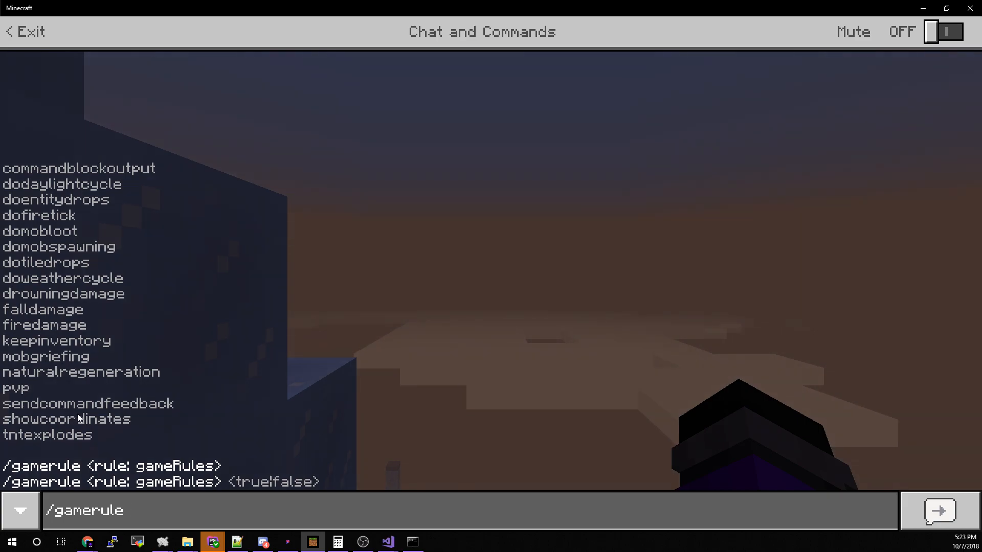
{"action": "key", "text": "Escape"}
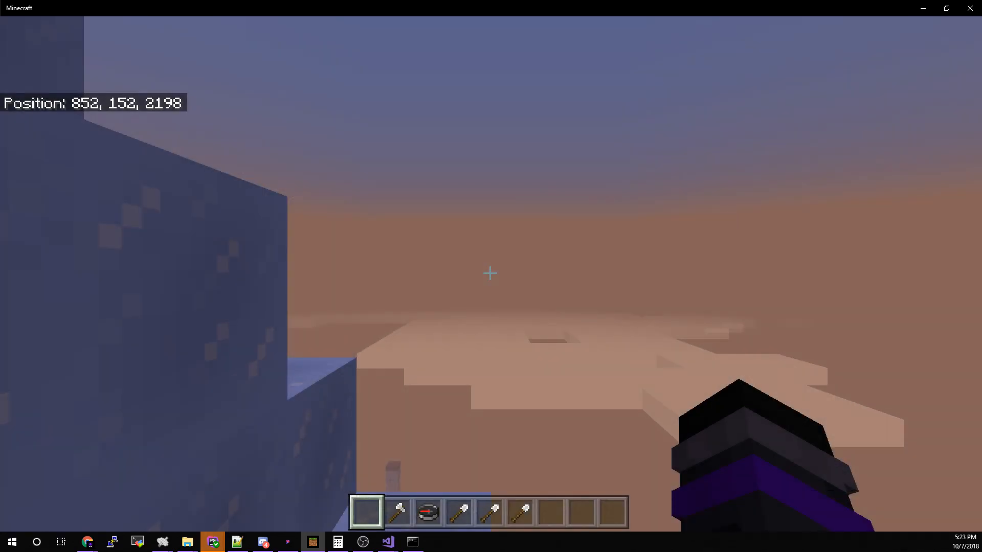
{"action": "key", "text": "t"}
{"action": "key", "text": "Escape"}
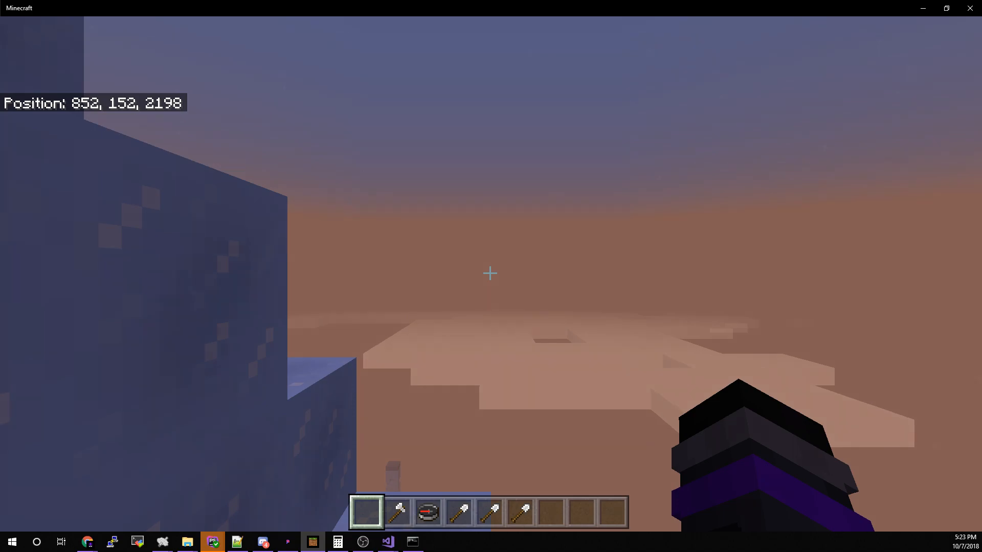
{"action": "key", "text": "Escape"}
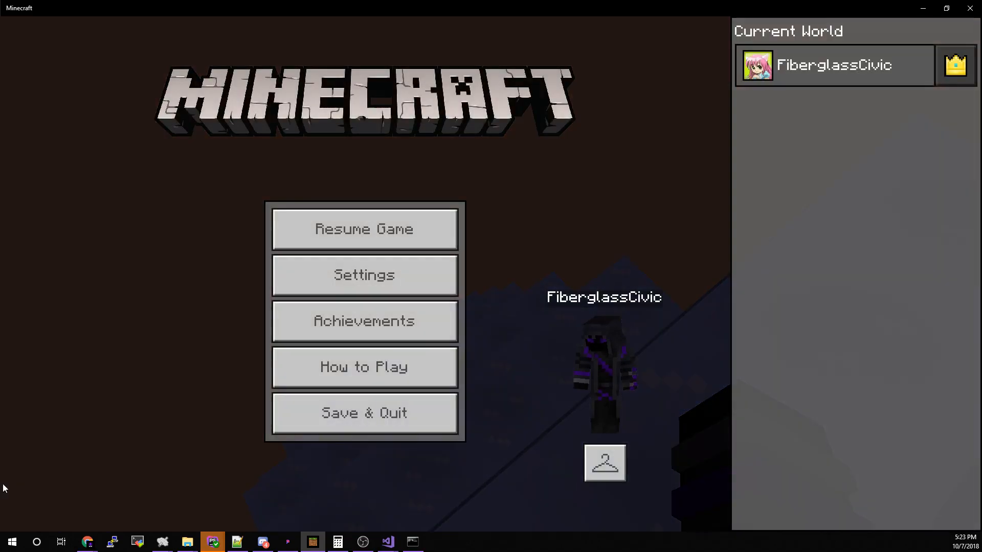
{"action": "left_click", "coordinate": [365, 413]}
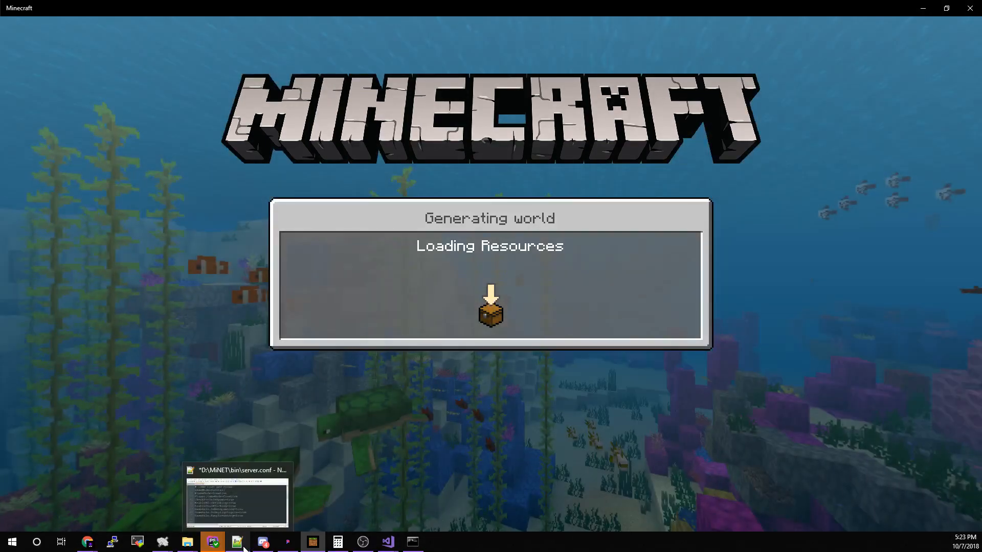
Add the line GameRule.ShowCoordinates=false below the KeepInventory rule in server.conf and save the file in Notepad++.
{"action": "left_click", "coordinate": [235, 542]}
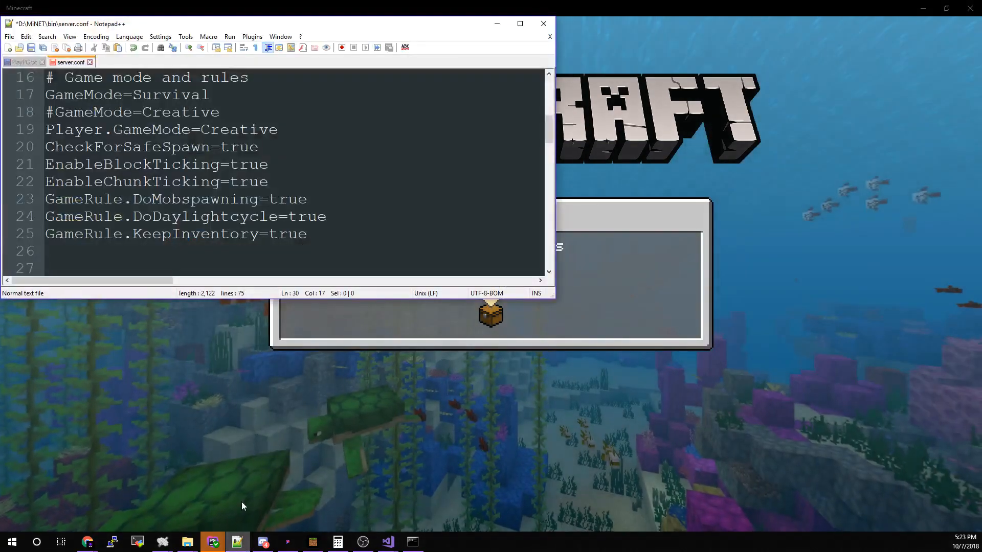
{"action": "left_click", "coordinate": [357, 234]}
{"action": "key", "text": "Return"}
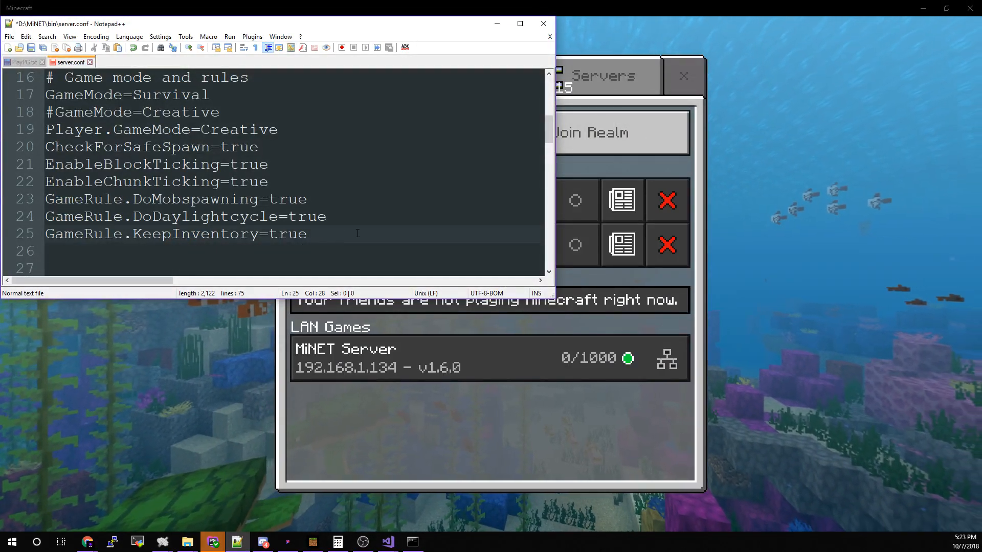
{"action": "type", "text": "GameRule"}
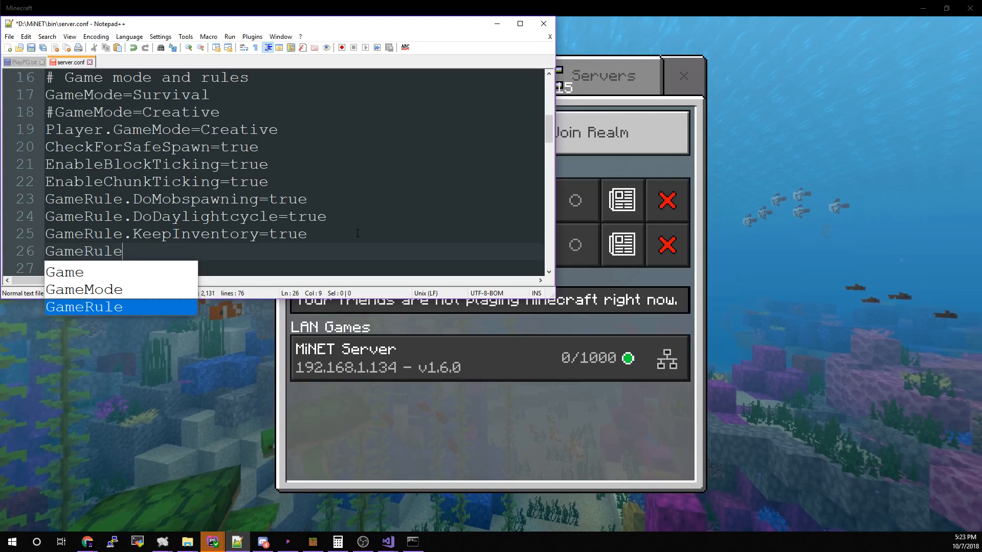
{"action": "type", "text": ".ShowCoo"}
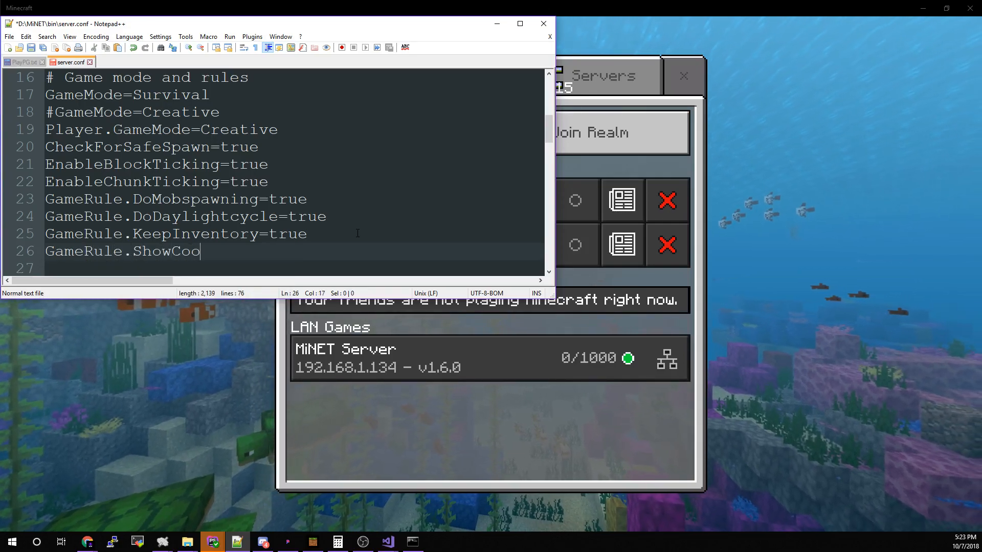
{"action": "type", "text": "rdinates="}
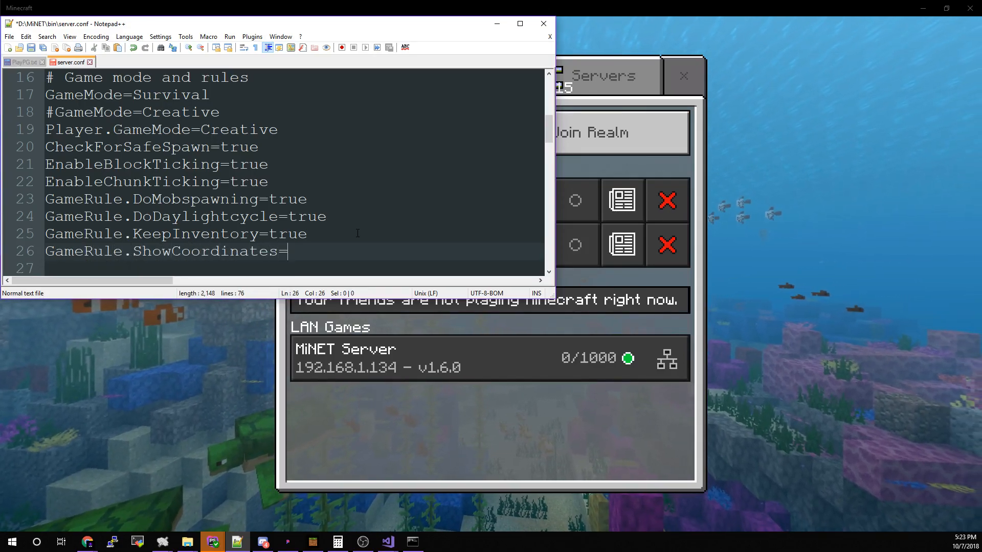
{"action": "type", "text": "false"}
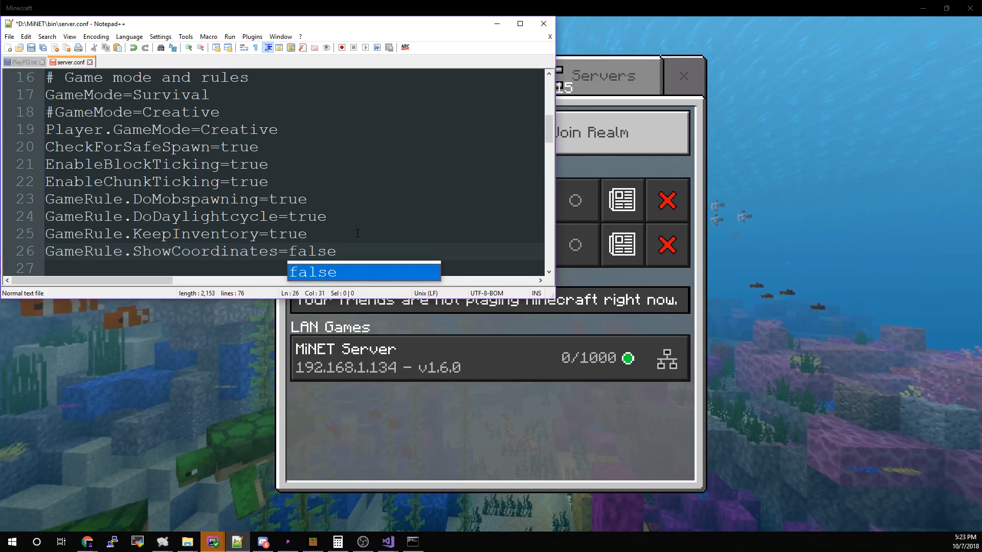
{"action": "key", "text": "ctrl+s"}
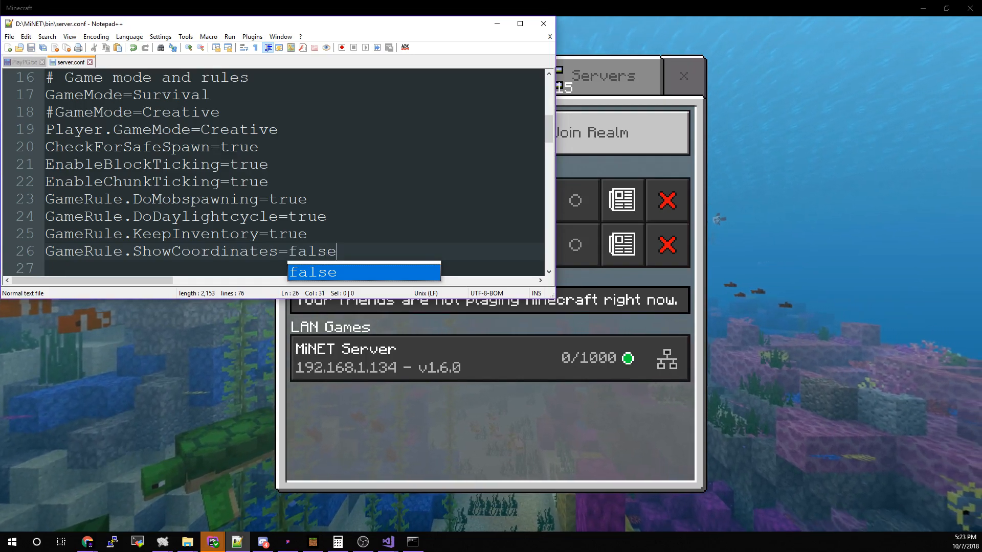
Stop the running MiNET server in its console and restart it with start.bat from the MiNET folder.
{"action": "left_click", "coordinate": [413, 541]}
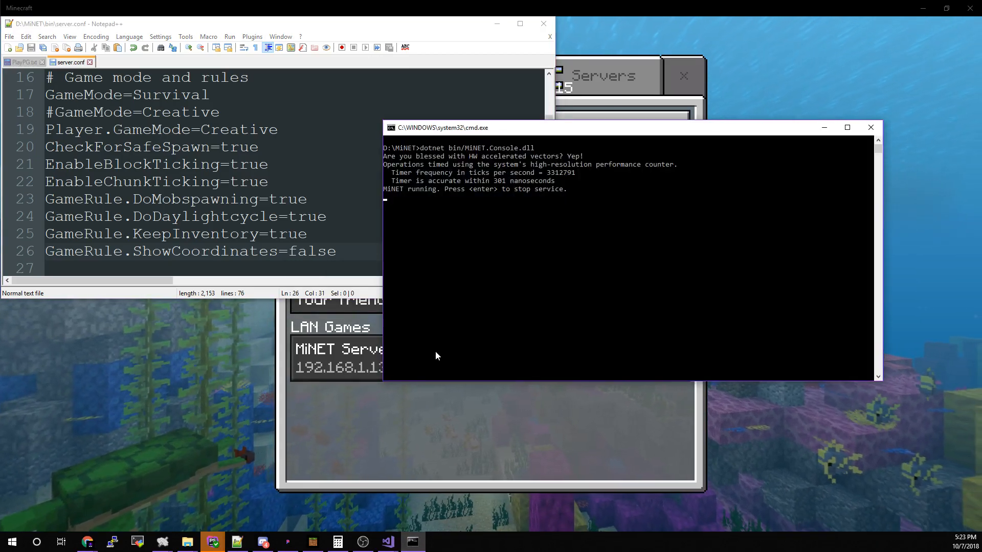
{"action": "key", "text": "Return"}
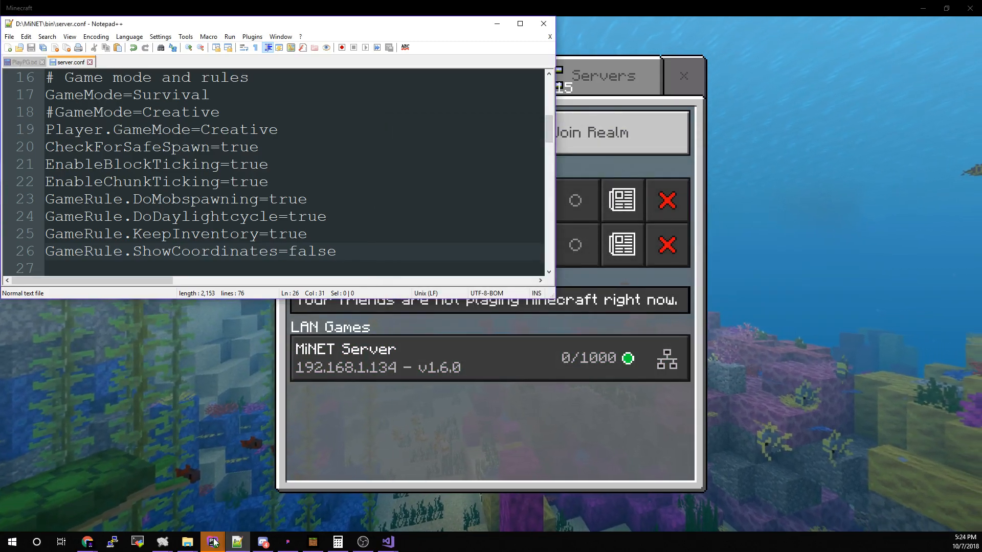
{"action": "mouse_move", "coordinate": [214, 543]}
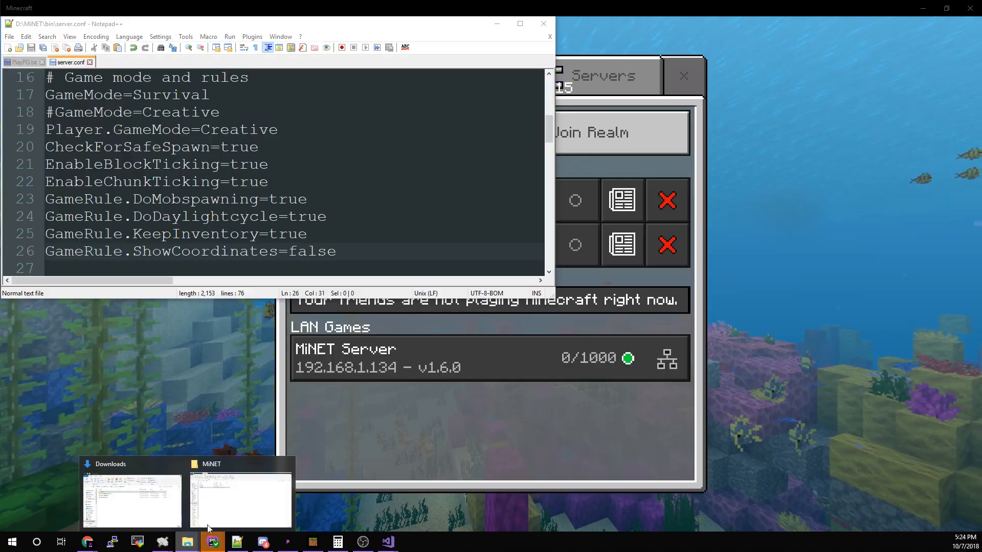
{"action": "left_click", "coordinate": [215, 515]}
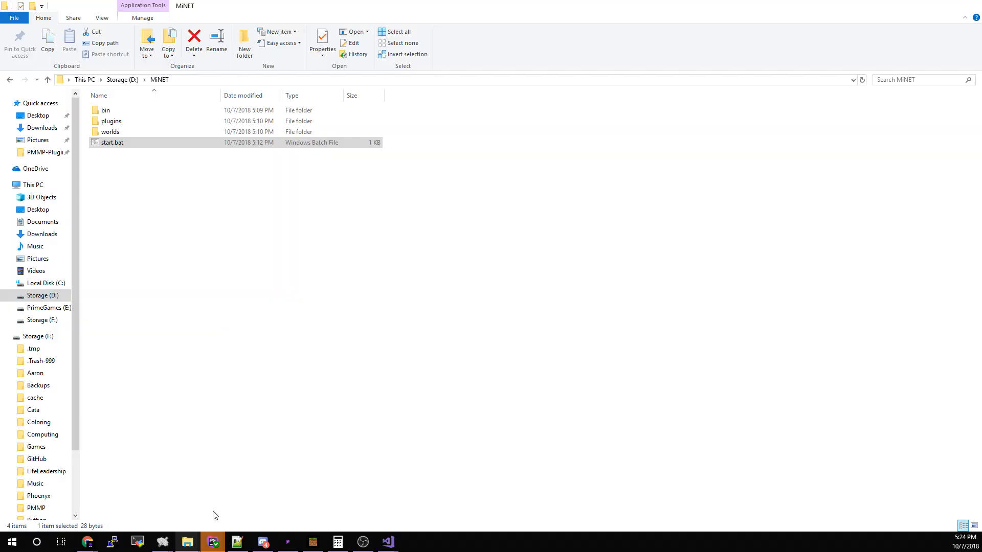
{"action": "double_click", "coordinate": [149, 142]}
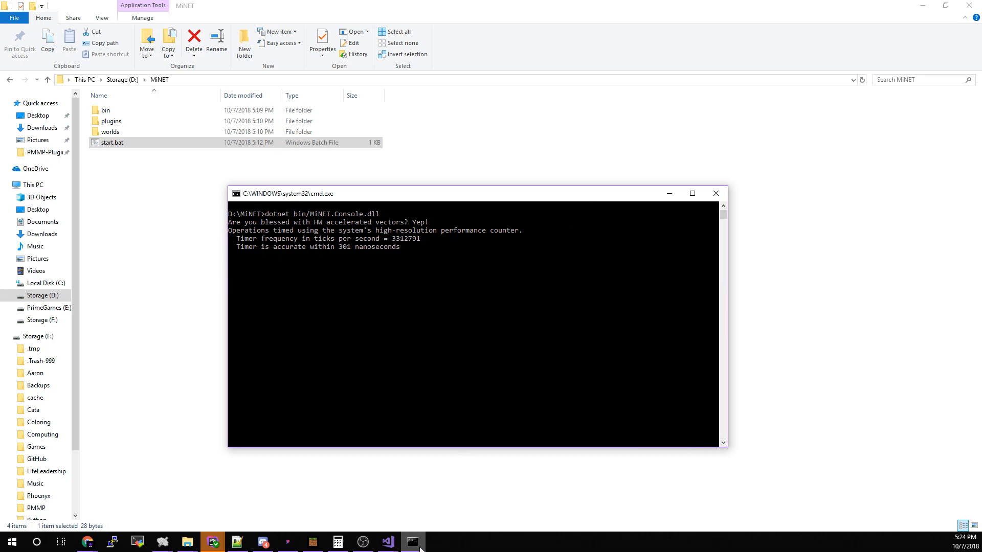
{"action": "mouse_move", "coordinate": [419, 545]}
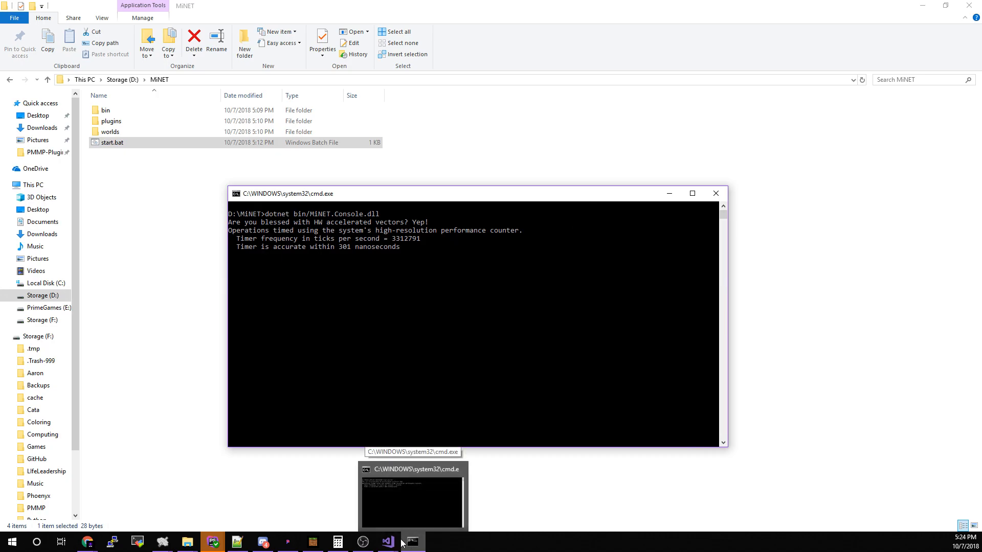
{"action": "mouse_move", "coordinate": [314, 546]}
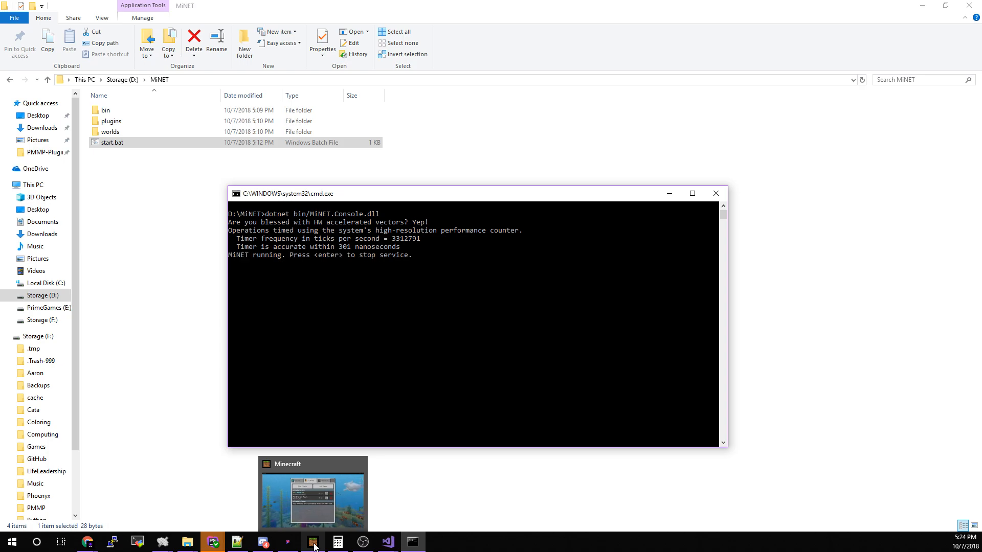
Switch to Minecraft, join the MiNET Server LAN game and fly to the glowstone platform beside the chest.
{"action": "left_click", "coordinate": [314, 543]}
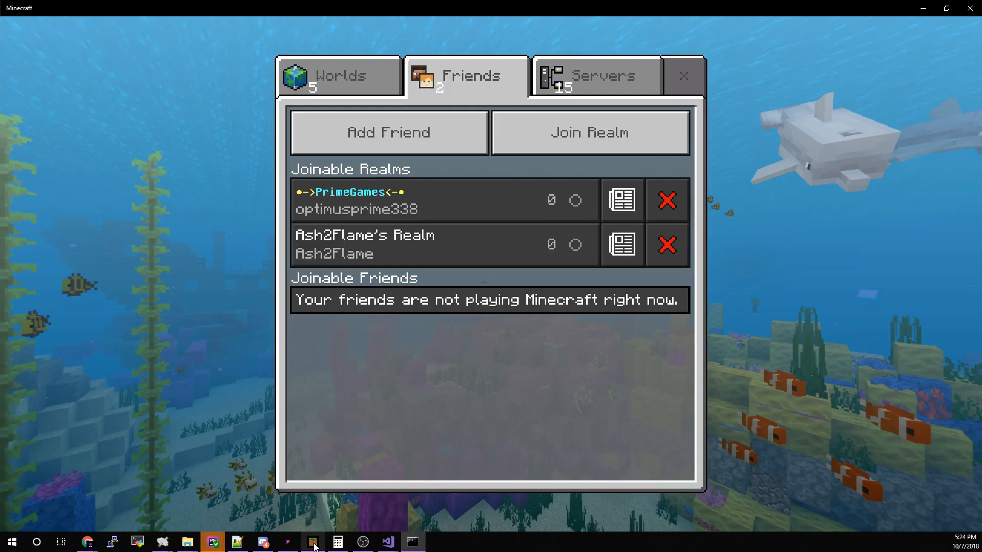
{"action": "left_click", "coordinate": [362, 353]}
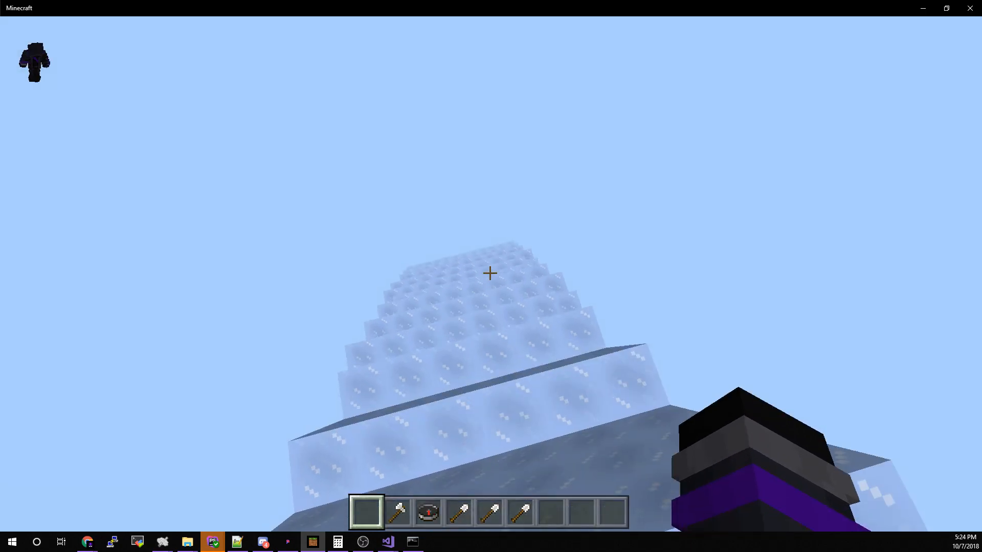
{"action": "key", "text": "w"}
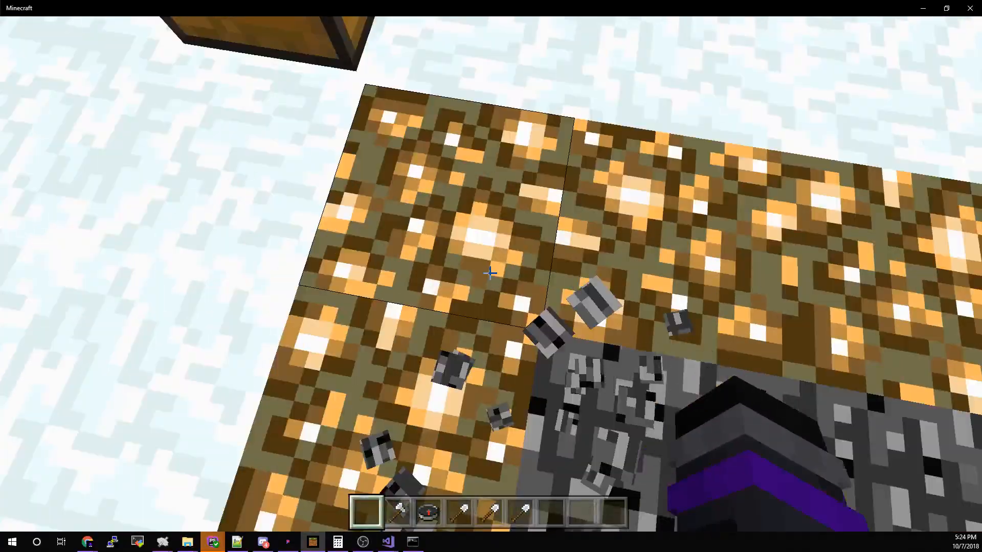
Break the glowstone blocks surrounding the dark stone platform, and save and quit the game.
{"action": "left_click", "coordinate": [490, 273]}
{"action": "left_click", "coordinate": [490, 273]}
{"action": "left_click", "coordinate": [489, 273]}
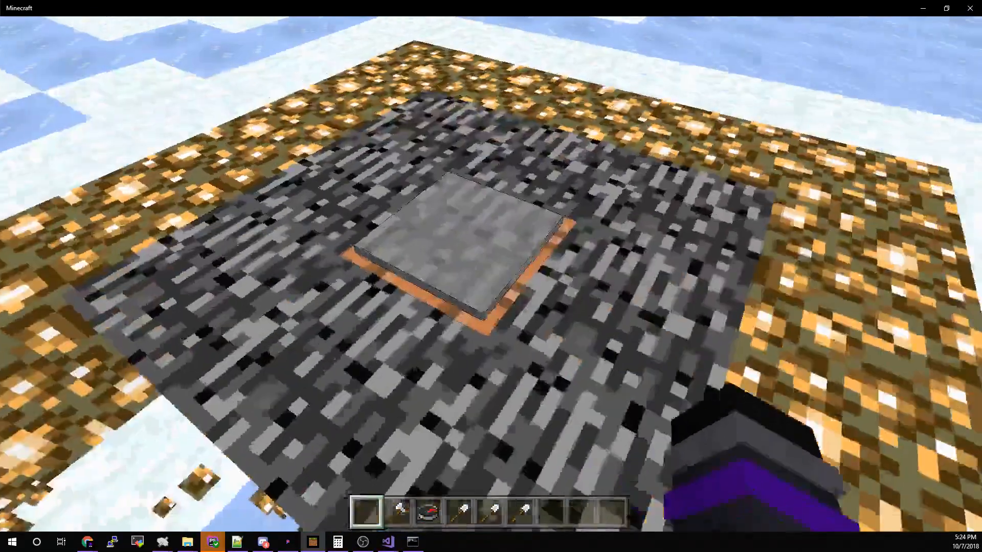
{"action": "key", "text": "w"}
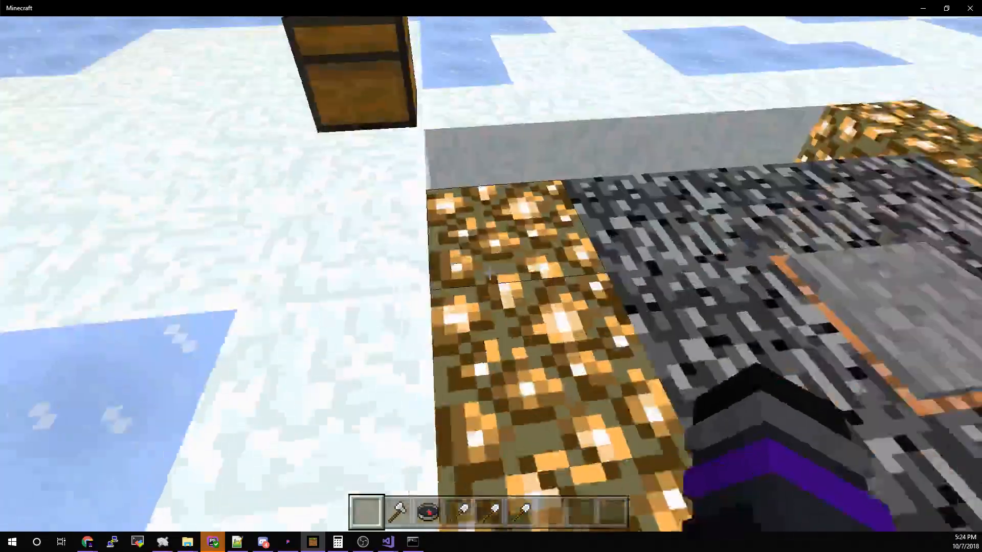
{"action": "left_click", "coordinate": [490, 273]}
{"action": "left_click", "coordinate": [490, 273]}
{"action": "left_click", "coordinate": [490, 273]}
{"action": "left_click", "coordinate": [489, 273]}
{"action": "left_click", "coordinate": [490, 273]}
{"action": "left_click", "coordinate": [490, 273]}
{"action": "left_click", "coordinate": [490, 274]}
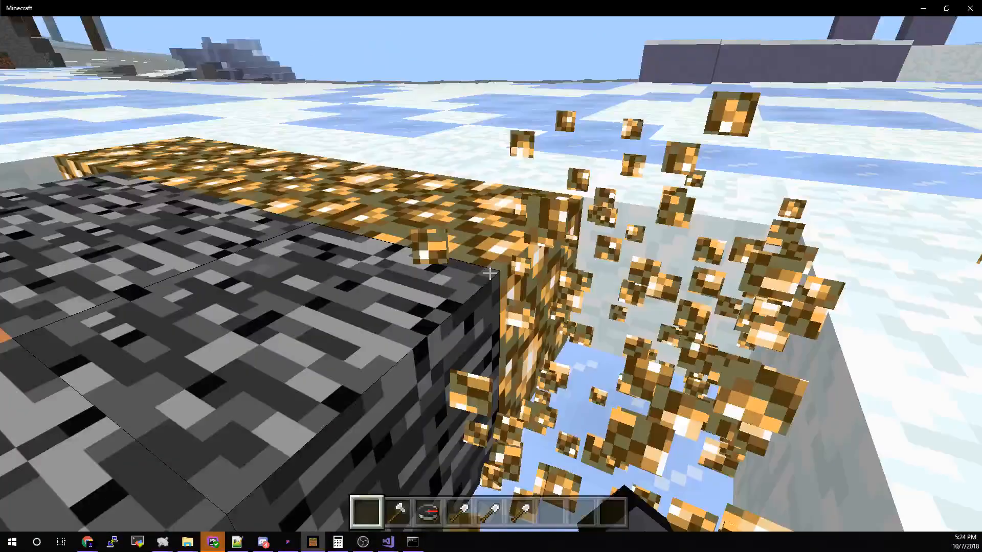
{"action": "left_click", "coordinate": [490, 273]}
{"action": "left_click", "coordinate": [490, 273]}
{"action": "left_click", "coordinate": [490, 273]}
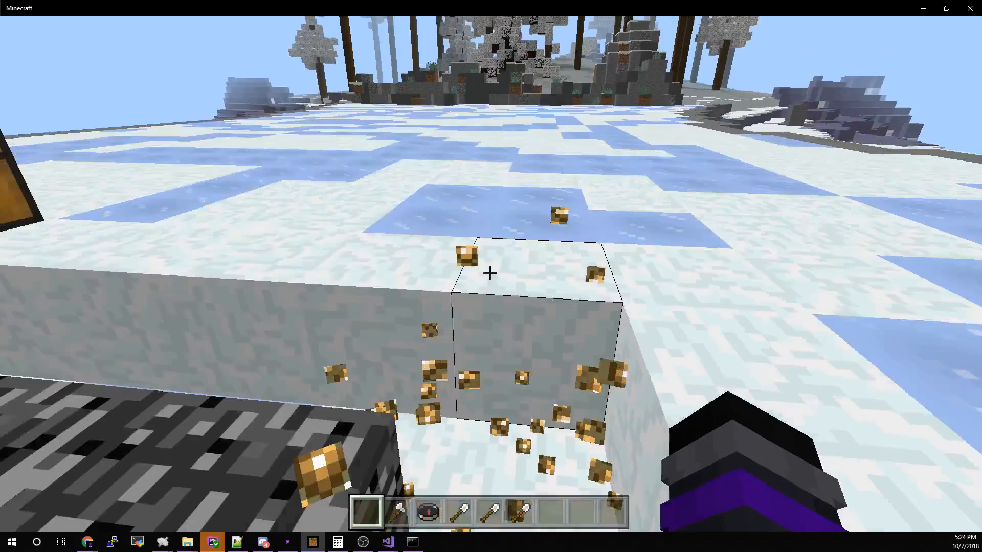
{"action": "key", "text": "Escape"}
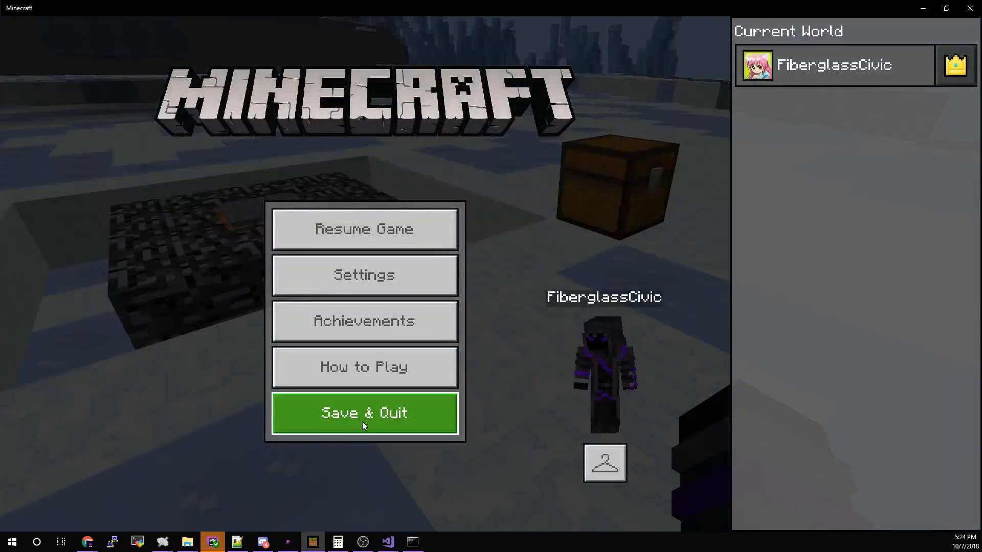
{"action": "left_click", "coordinate": [362, 421]}
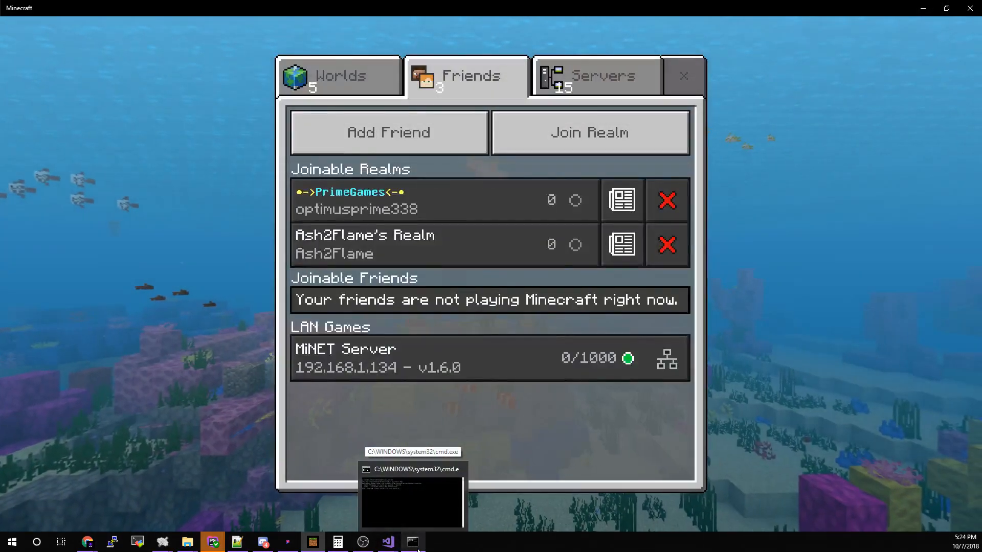
Stop the MiNET server again, relaunch it with start.bat, and minimize the folder window and move the console aside.
{"action": "left_click", "coordinate": [419, 550]}
{"action": "left_click", "coordinate": [471, 363]}
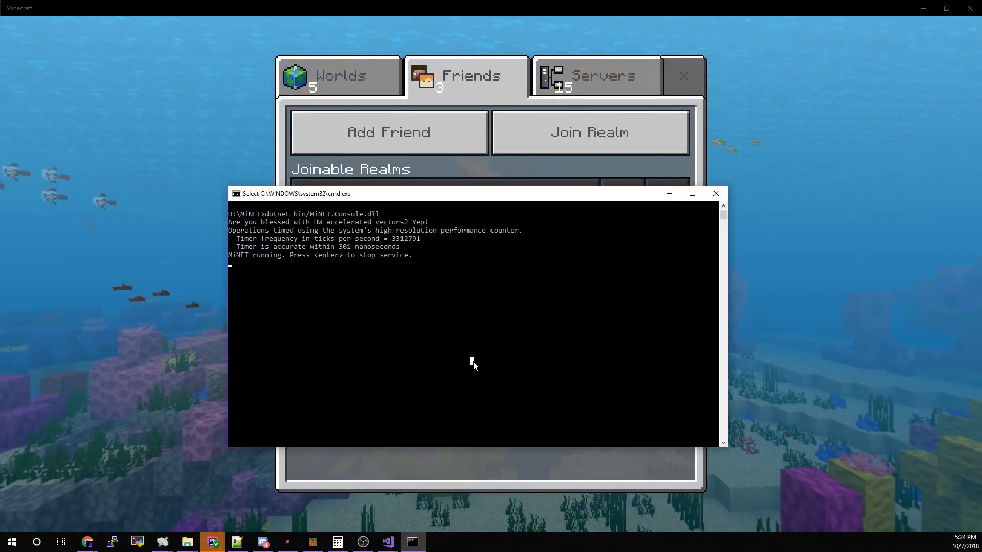
{"action": "key", "text": "Return"}
{"action": "key", "text": "Return"}
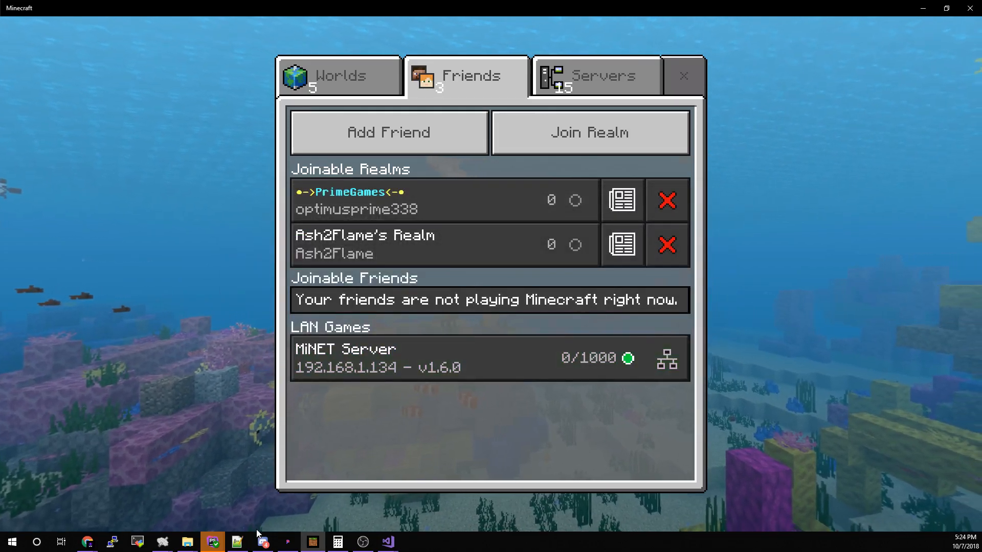
{"action": "mouse_move", "coordinate": [187, 544]}
{"action": "left_click", "coordinate": [240, 499]}
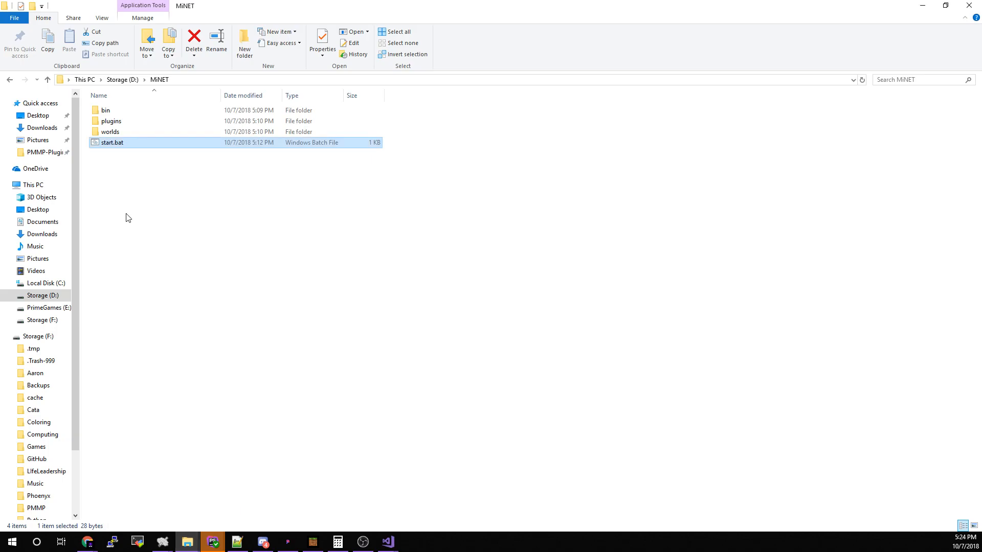
{"action": "double_click", "coordinate": [120, 145]}
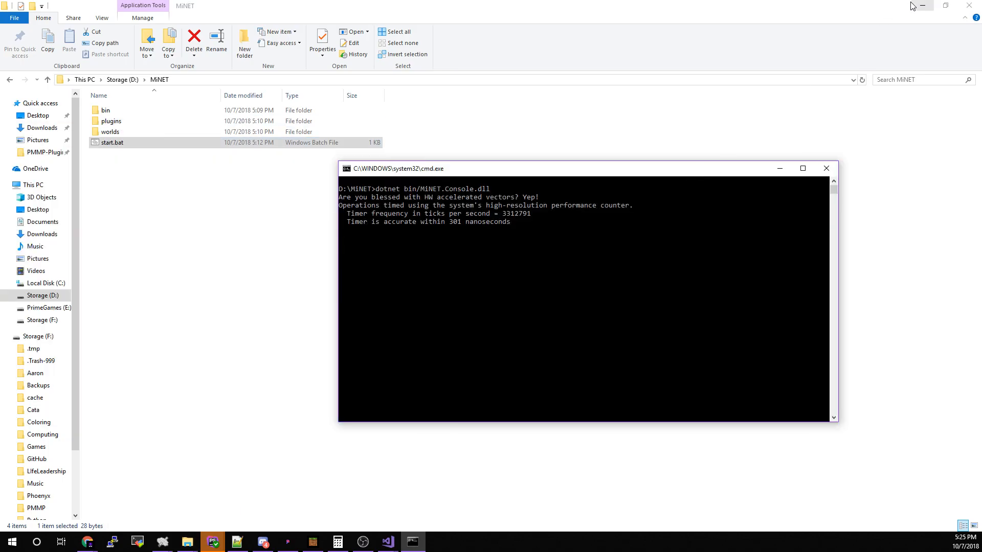
{"action": "left_click", "coordinate": [923, 5]}
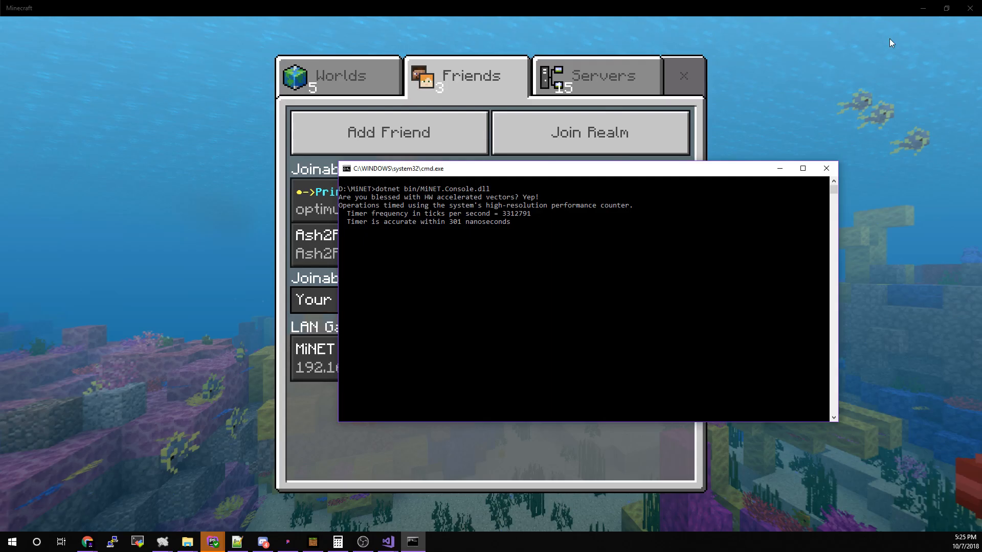
{"action": "left_click_drag", "start_coordinate": [639, 174], "coordinate": [713, 87]}
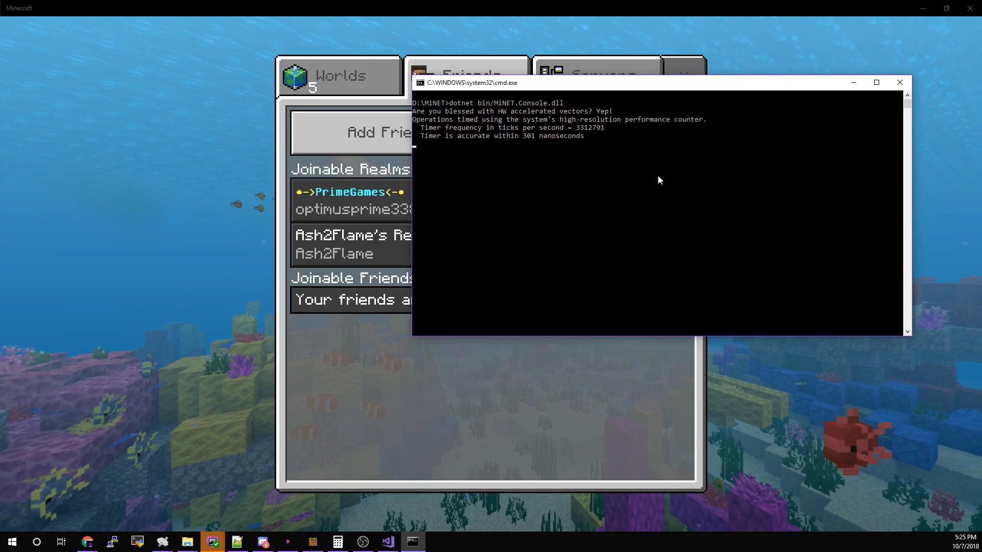
Review the game rule, world folder, save interval and plugin settings in server.conf in Notepad++.
{"action": "left_click", "coordinate": [238, 542]}
{"action": "scroll", "coordinate": [189, 206], "scroll_direction": "down", "scroll_amount": 6}
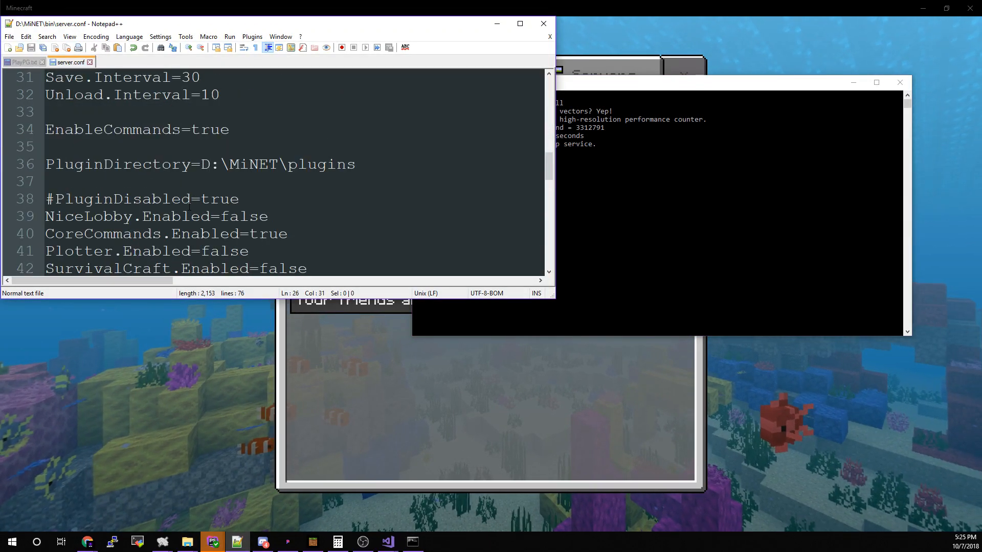
{"action": "scroll", "coordinate": [154, 210], "scroll_direction": "up", "scroll_amount": 3}
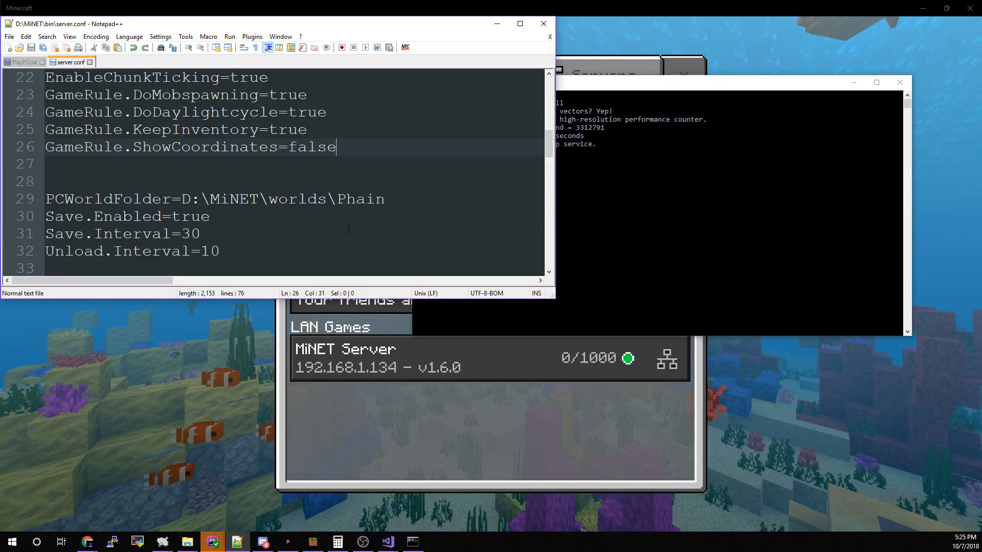
Return to Minecraft, rejoin the MiNET Server LAN game and fly to the chest to check the broken glowstone border.
{"action": "left_click", "coordinate": [449, 428]}
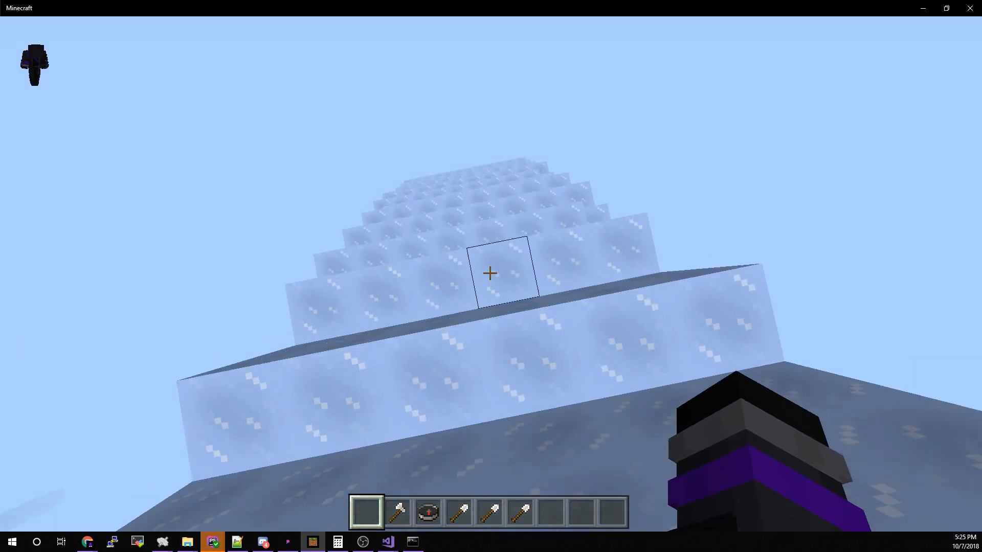
{"action": "left_click", "coordinate": [490, 273]}
{"action": "key", "text": "w"}
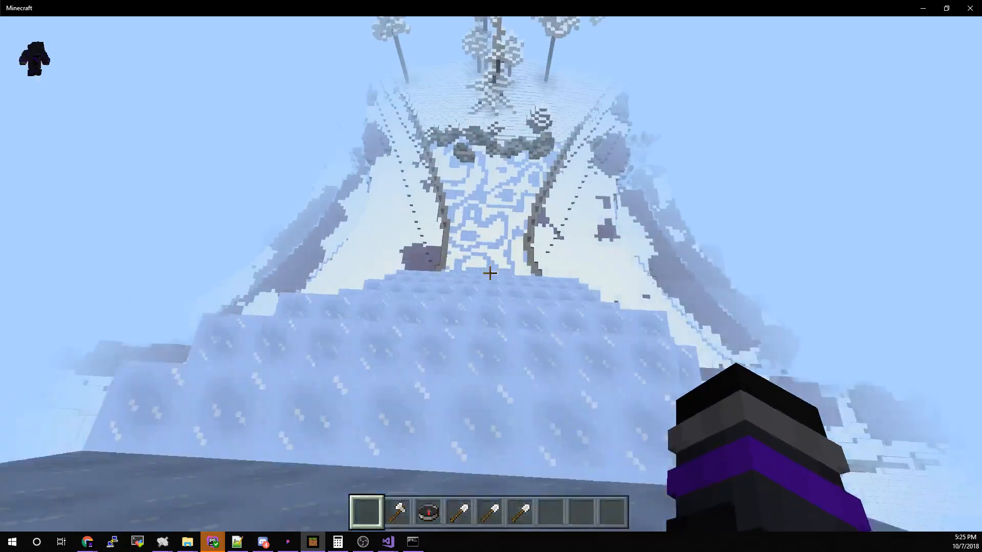
{"action": "key", "text": "w"}
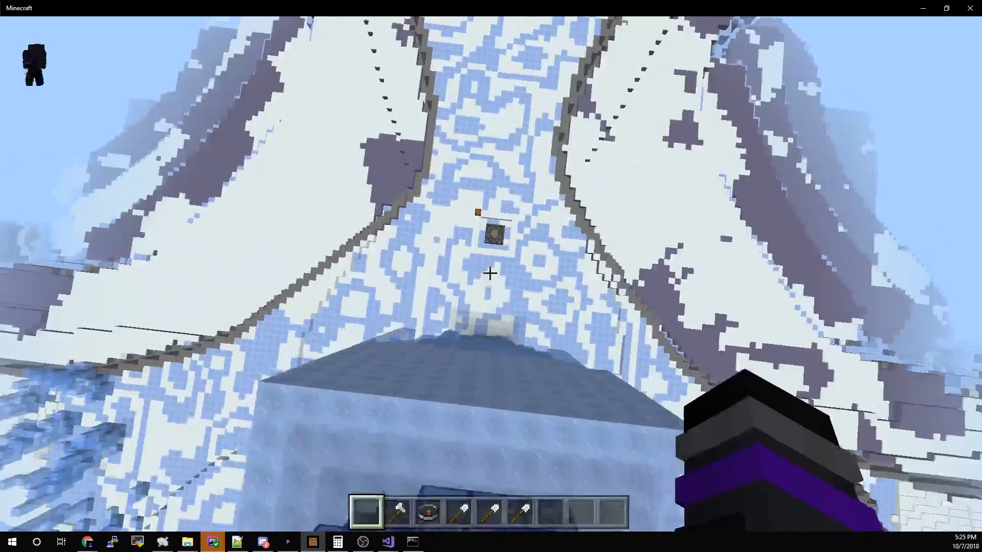
{"action": "key", "text": "w"}
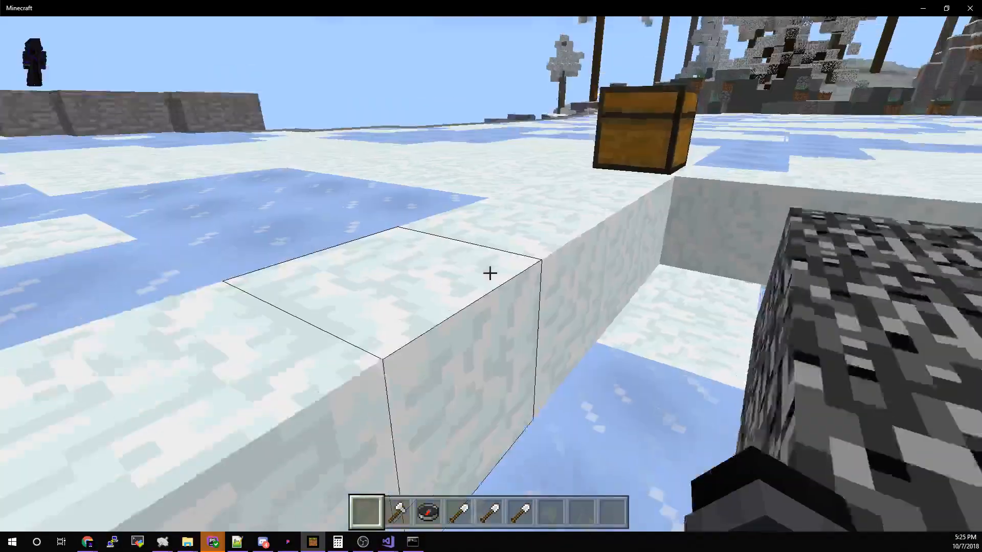
Look over the dark stone platform beside the chest, and save and quit the game.
{"action": "key", "text": "s"}
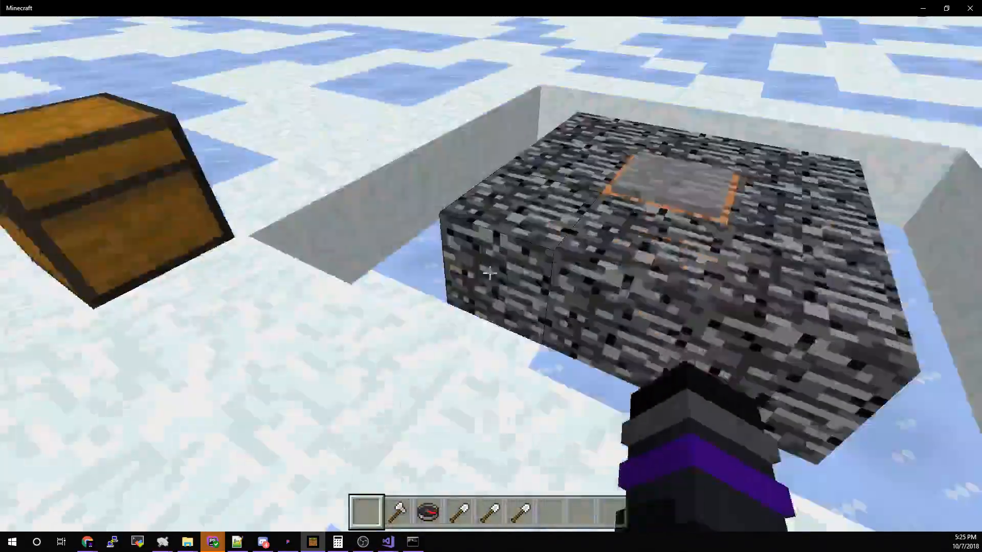
{"action": "key", "text": "a"}
{"action": "key", "text": "Escape"}
{"action": "key", "text": "Escape"}
{"action": "key", "text": "Escape"}
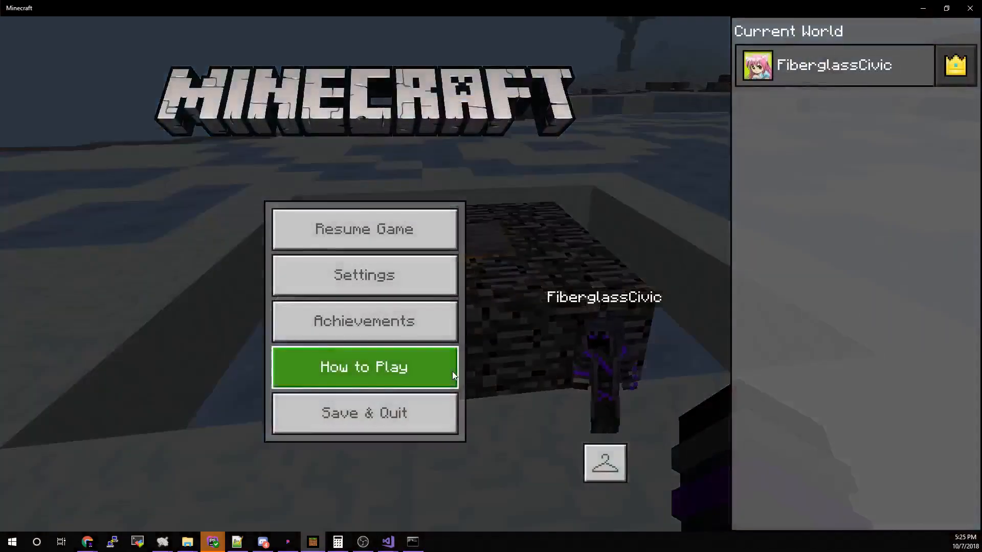
{"action": "left_click", "coordinate": [440, 425]}
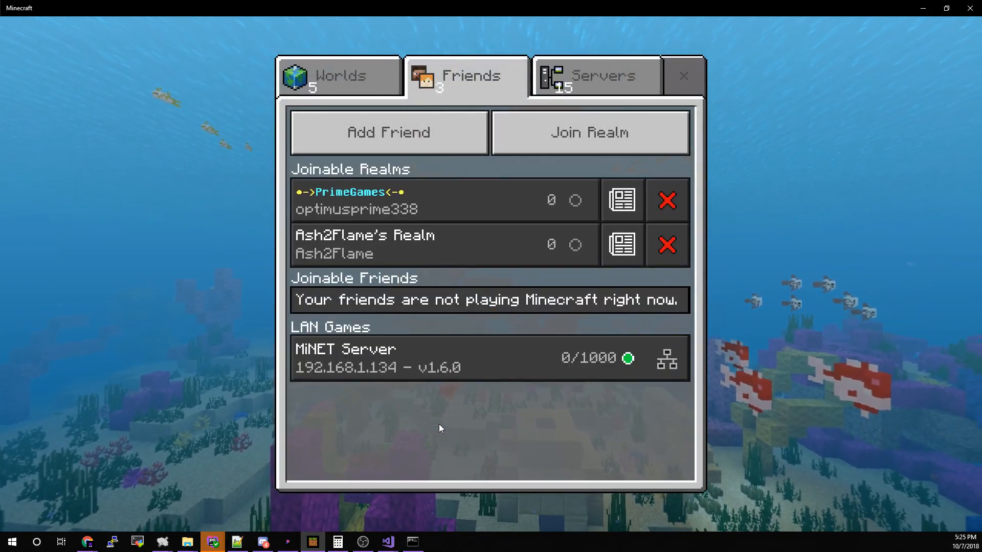
Bring up server.conf in Notepad++ and the server console, and stop the running MiNET server.
{"action": "left_click", "coordinate": [237, 541]}
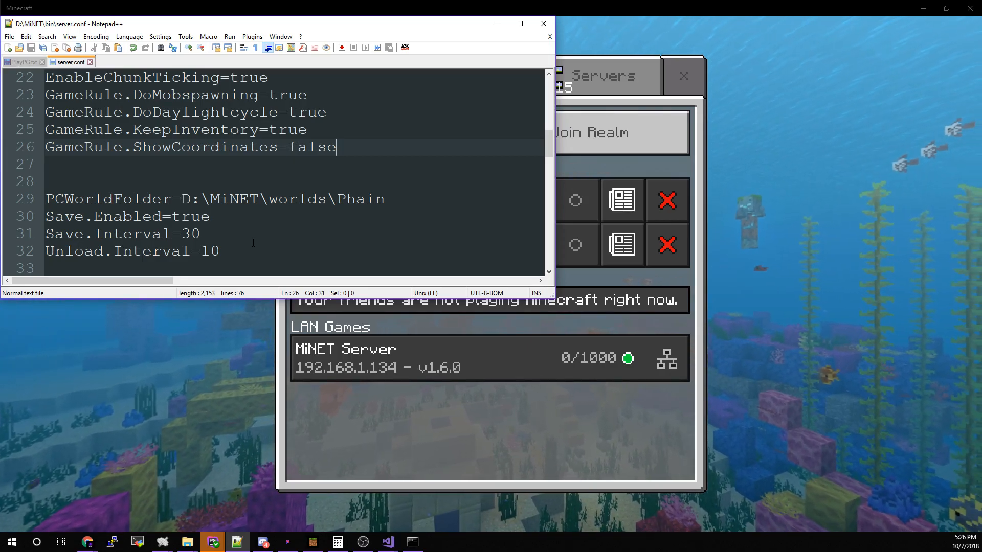
{"action": "left_click", "coordinate": [413, 541]}
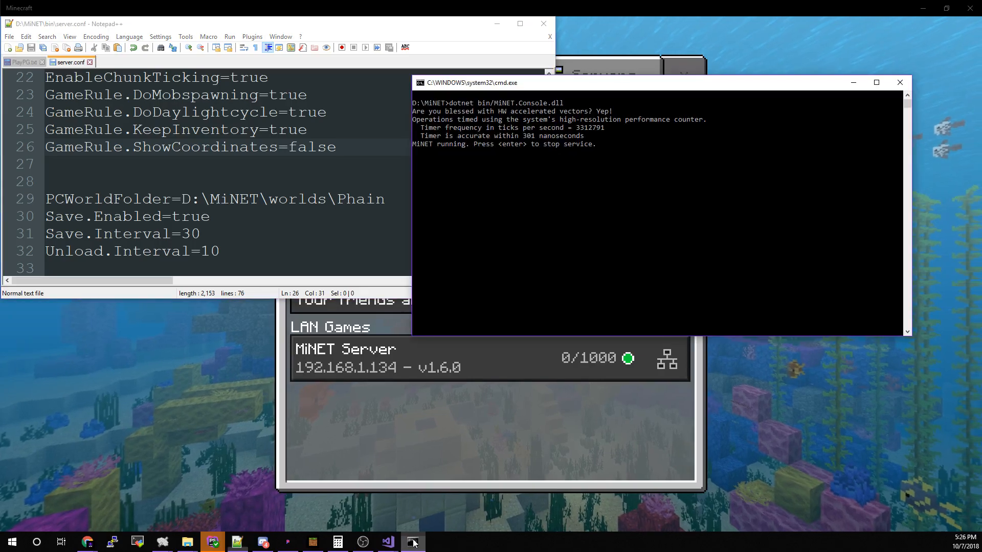
{"action": "left_click_drag", "start_coordinate": [564, 84], "coordinate": [176, 70]}
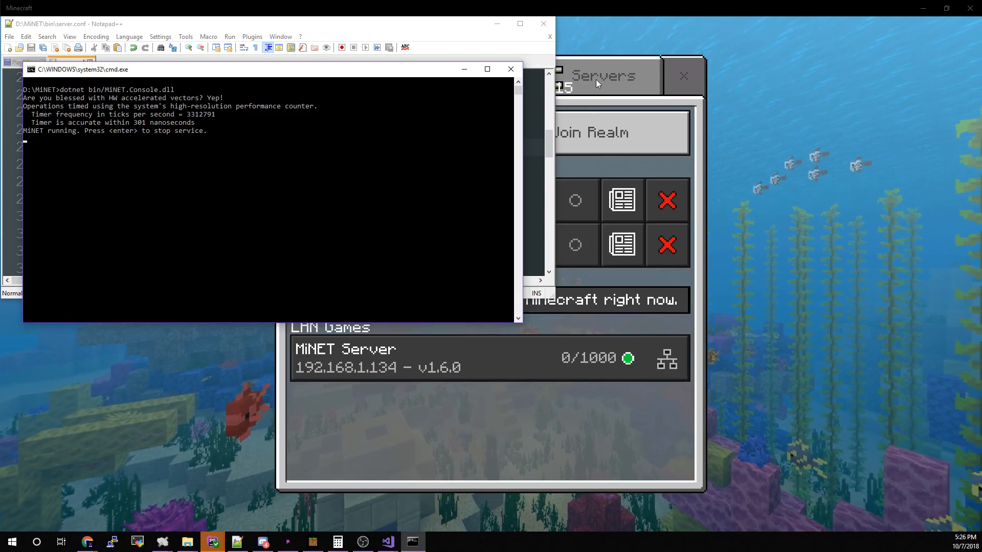
{"action": "left_click", "coordinate": [245, 187]}
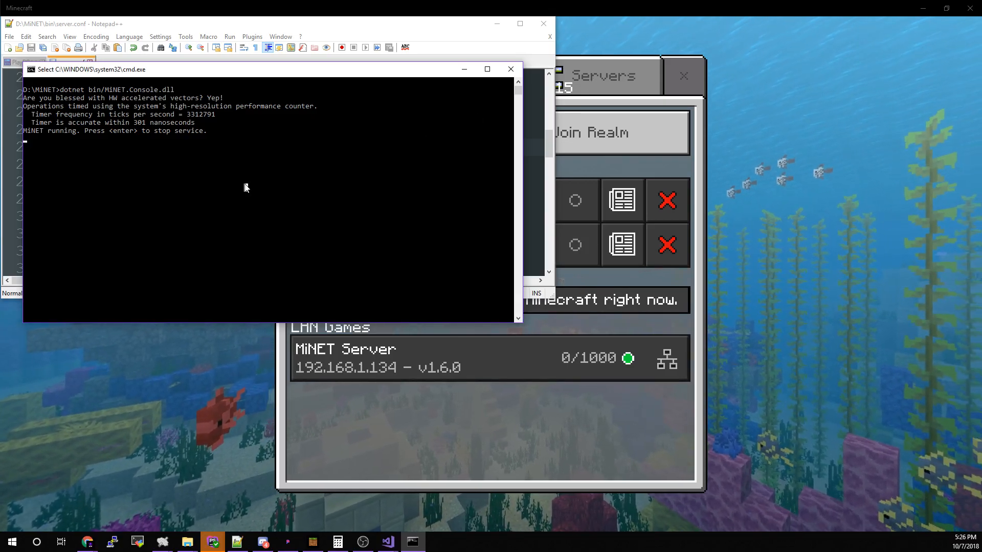
{"action": "key", "text": "Return"}
{"action": "key", "text": "Return"}
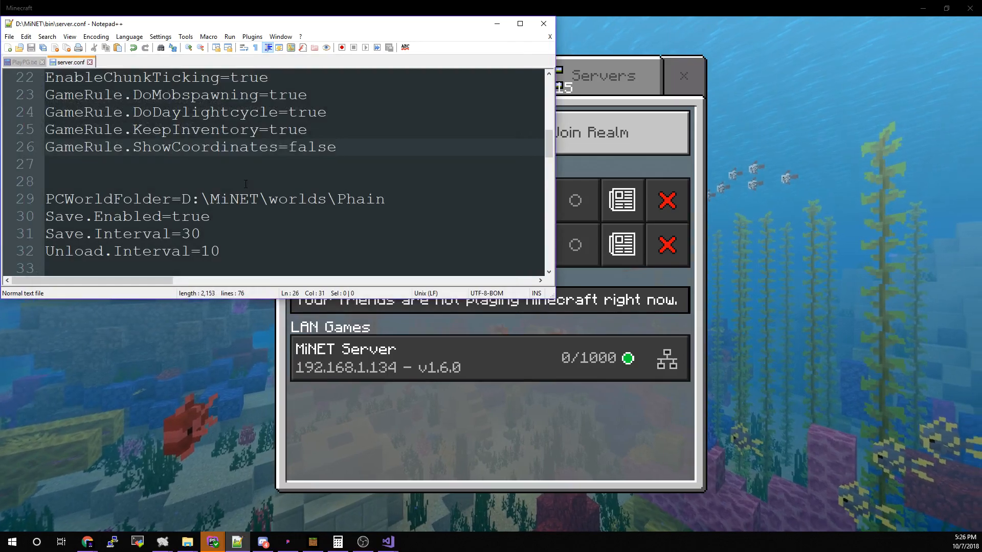
Add the line ip=0.0.0.0 to server.conf between the ForceXBLAuthentication and motd lines, set off by blank lines.
{"action": "scroll", "coordinate": [245, 184], "scroll_direction": "up", "scroll_amount": 7}
{"action": "left_click", "coordinate": [235, 177]}
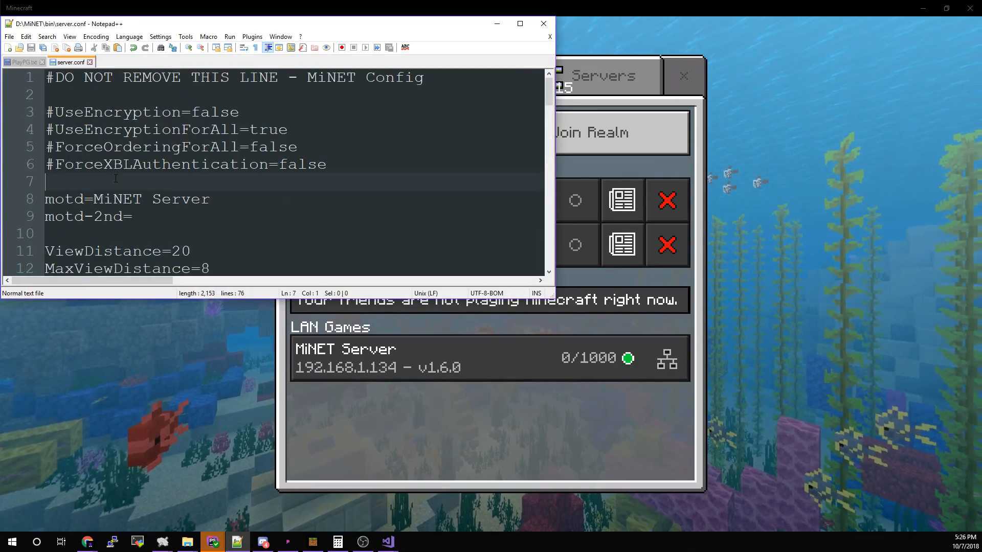
{"action": "key", "text": "Return"}
{"action": "key", "text": "Return"}
{"action": "key", "text": "Up"}
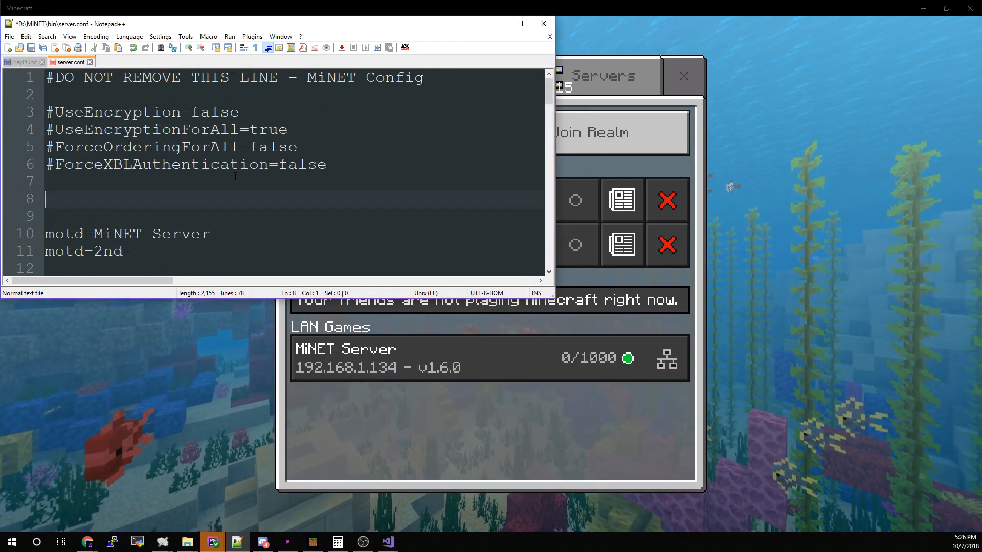
{"action": "type", "text": "ip="}
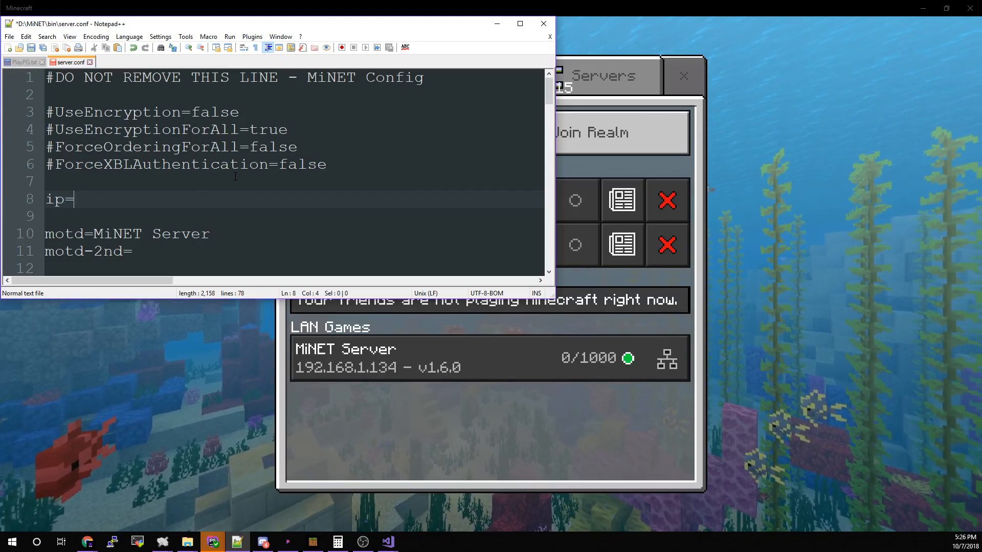
{"action": "type", "text": "0"}
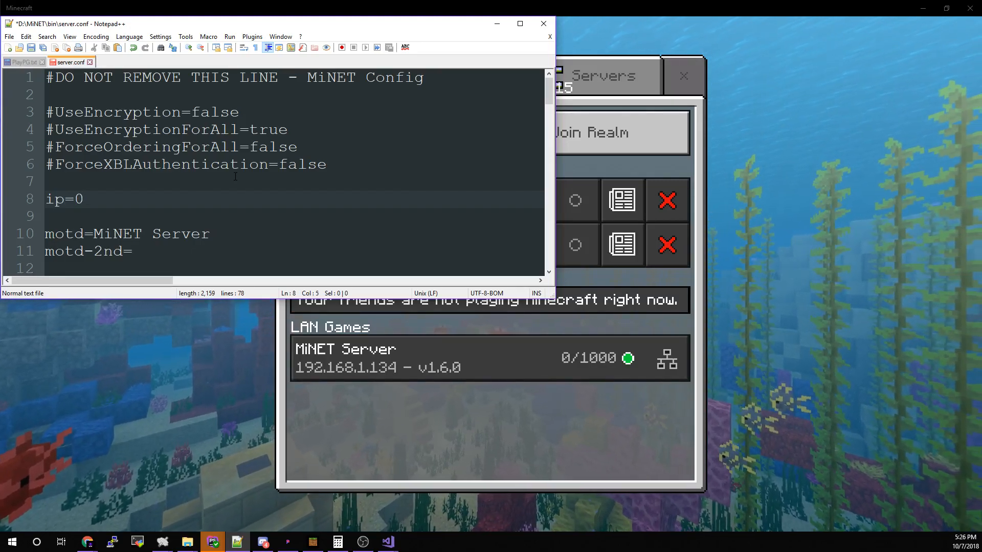
{"action": "type", "text": ".0.0.0"}
{"action": "key", "text": "Return"}
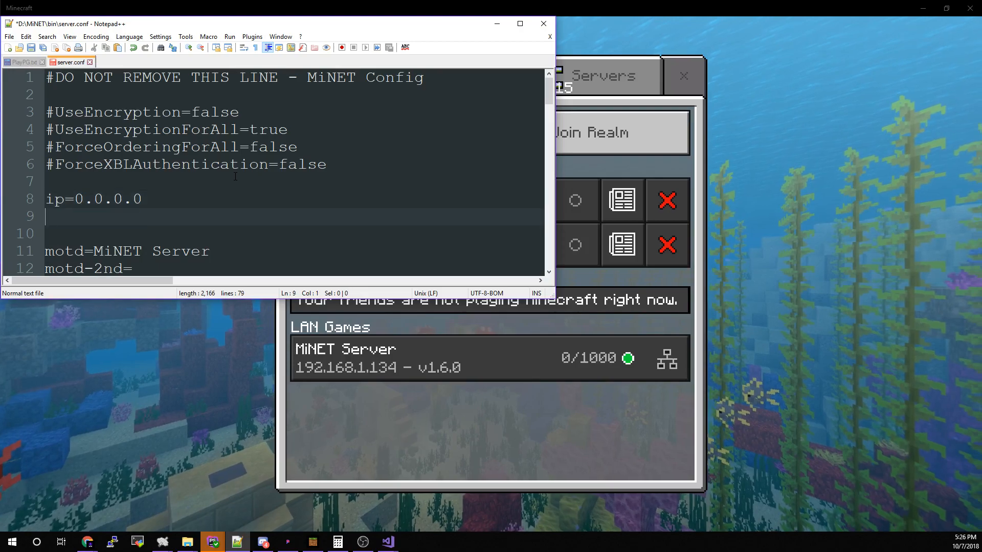
Add the line port=19133 directly below the ip line in server.conf.
{"action": "type", "text": "port"}
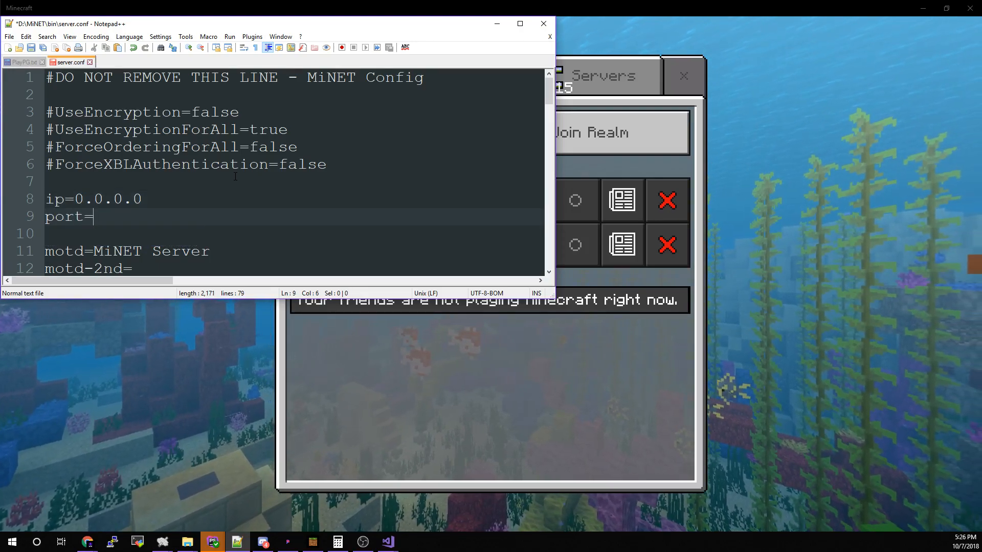
{"action": "type", "text": "="}
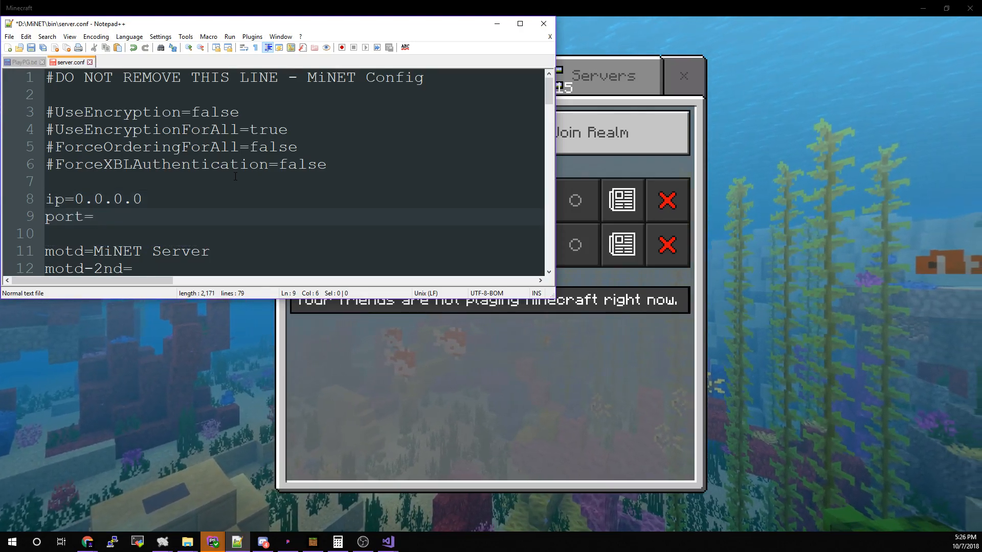
{"action": "type", "text": "191"}
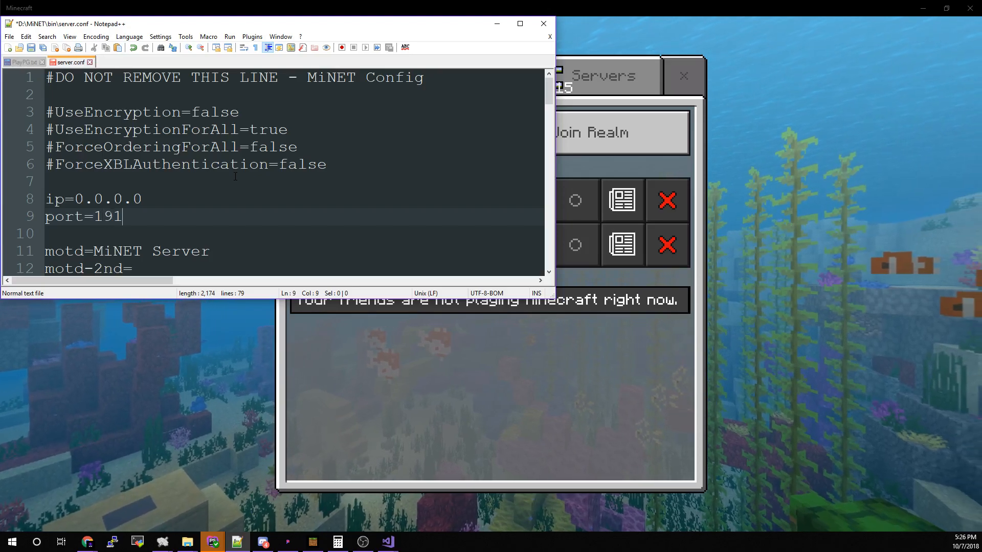
{"action": "type", "text": "32"}
{"action": "key", "text": "BackSpace"}
{"action": "key", "text": "BackSpace"}
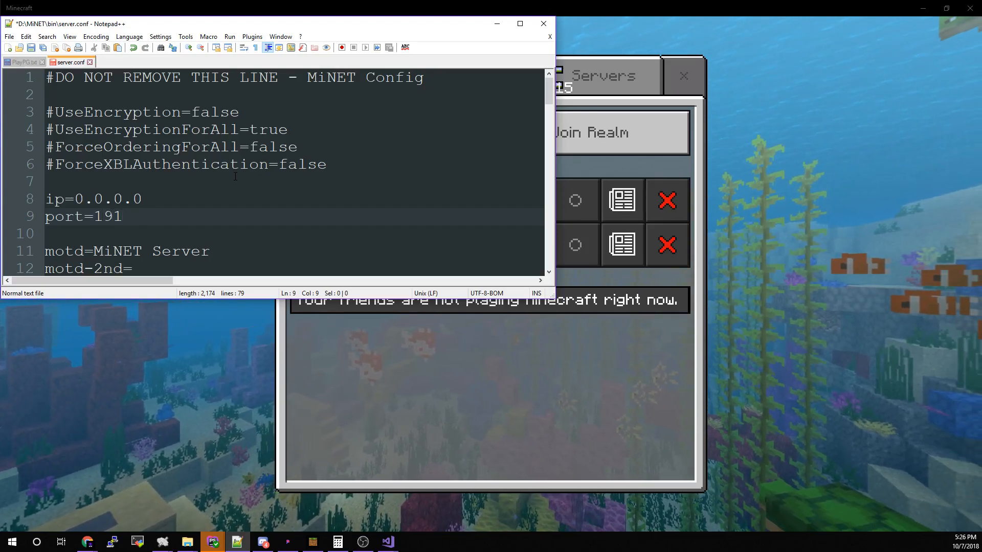
{"action": "type", "text": "33"}
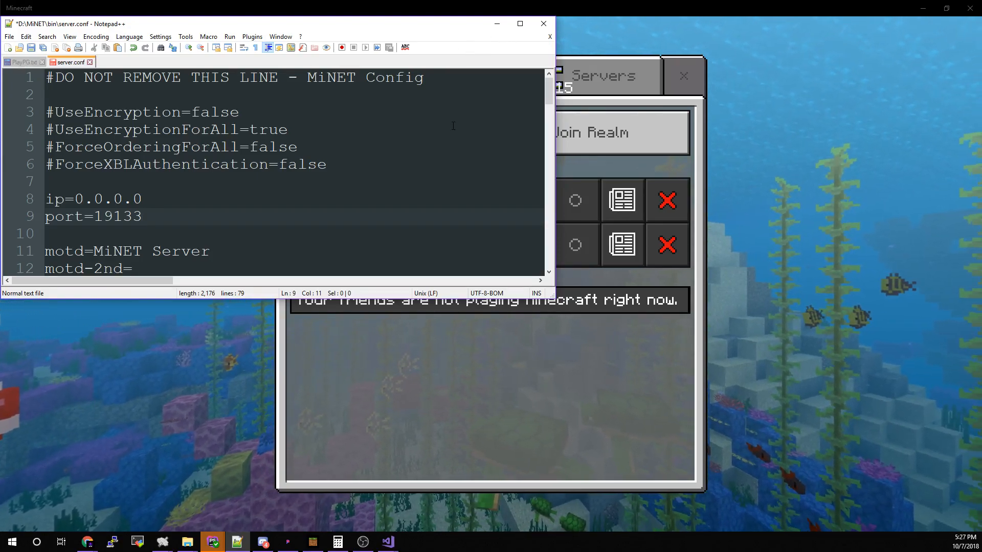
Examine the Downloads folder and the bin, plugins, worlds and start.bat entries of the MiNET folder in File Explorer.
{"action": "left_click", "coordinate": [187, 541]}
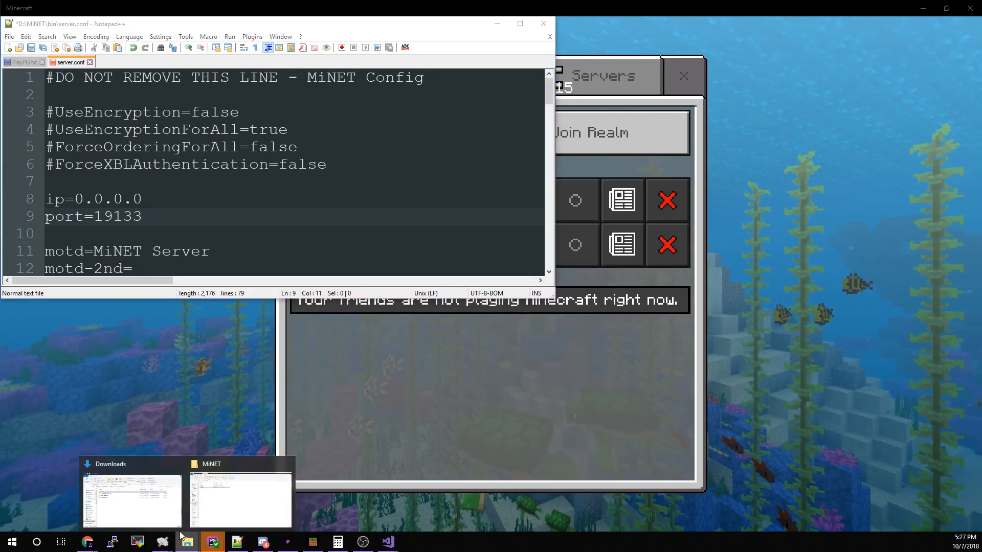
{"action": "left_click", "coordinate": [168, 505]}
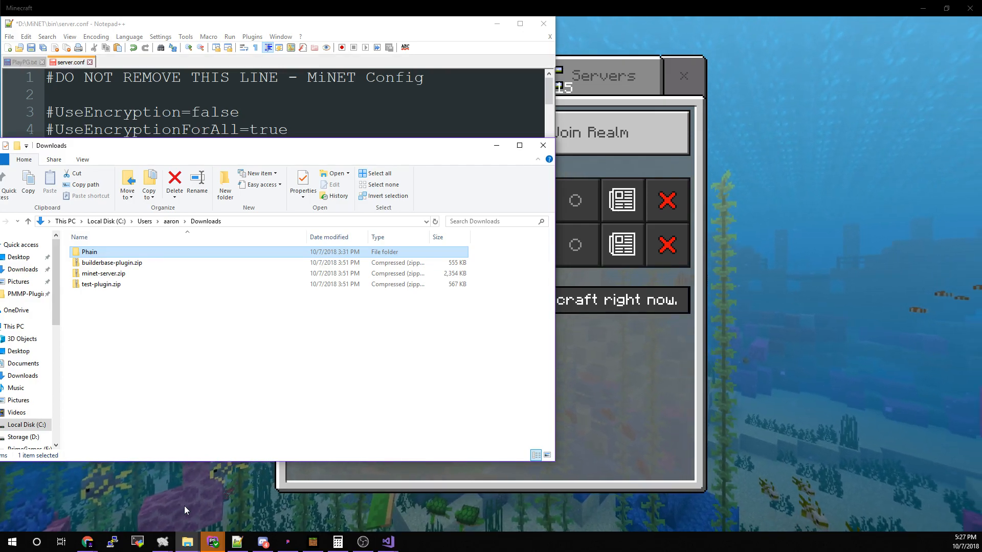
{"action": "mouse_move", "coordinate": [187, 541]}
{"action": "left_click", "coordinate": [225, 507]}
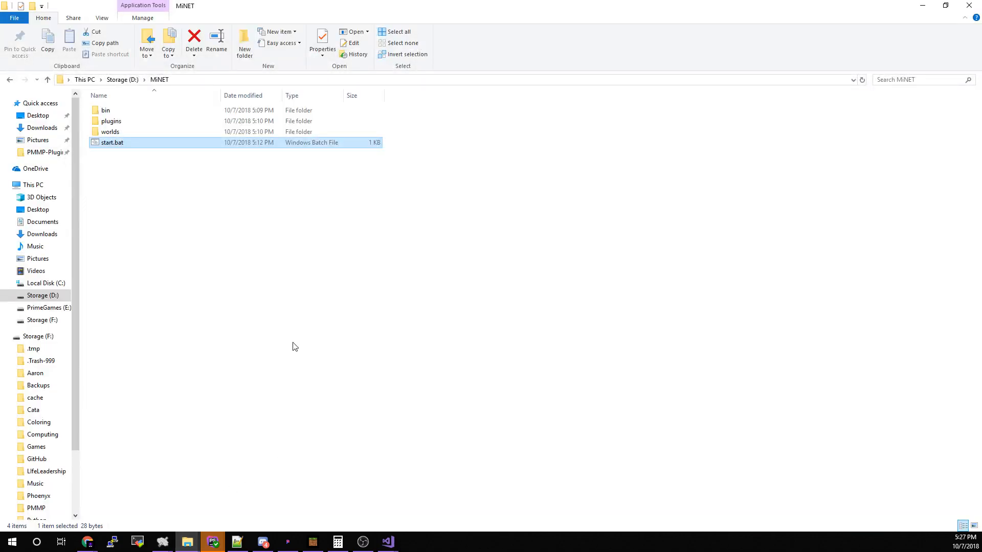
{"action": "left_click", "coordinate": [107, 113]}
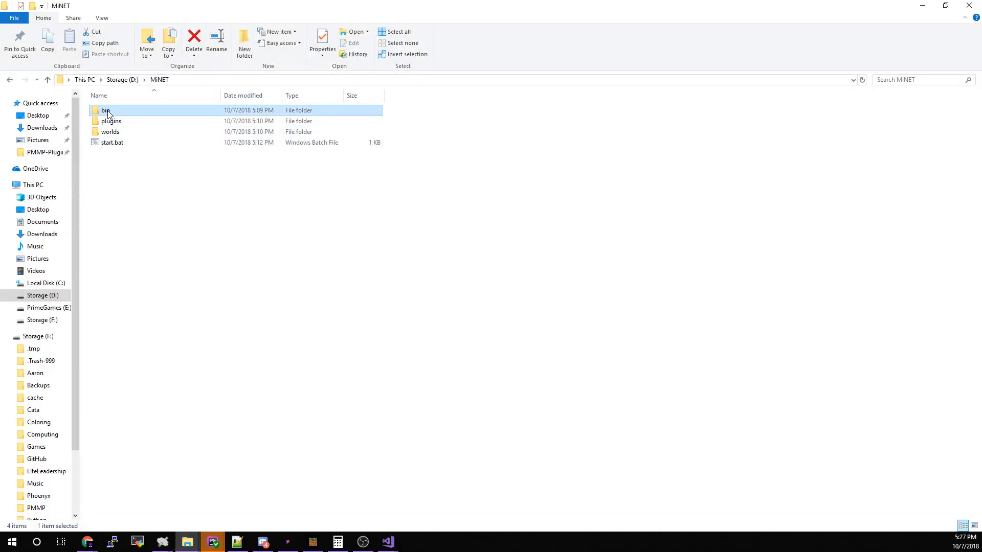
{"action": "left_click", "coordinate": [108, 123]}
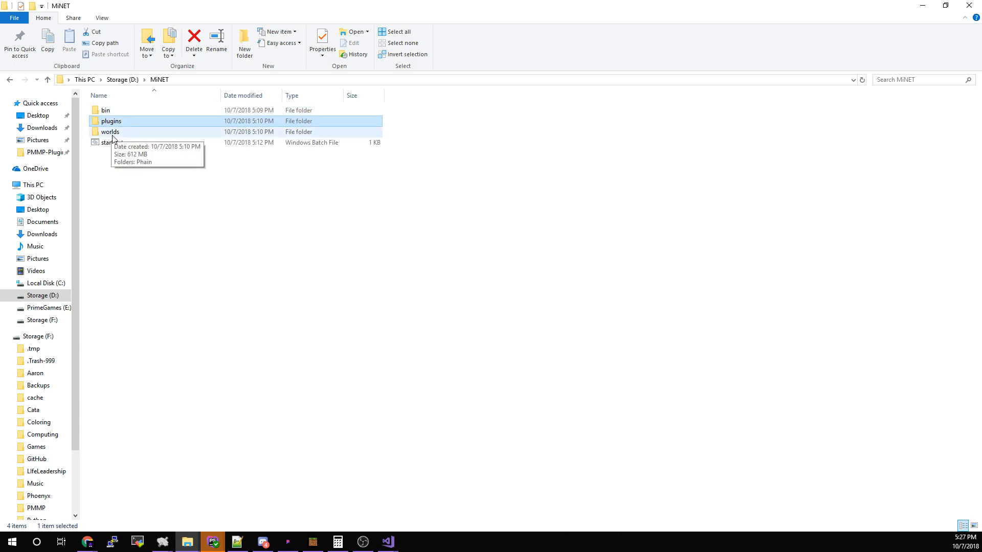
{"action": "left_click", "coordinate": [109, 132]}
{"action": "left_click", "coordinate": [114, 145]}
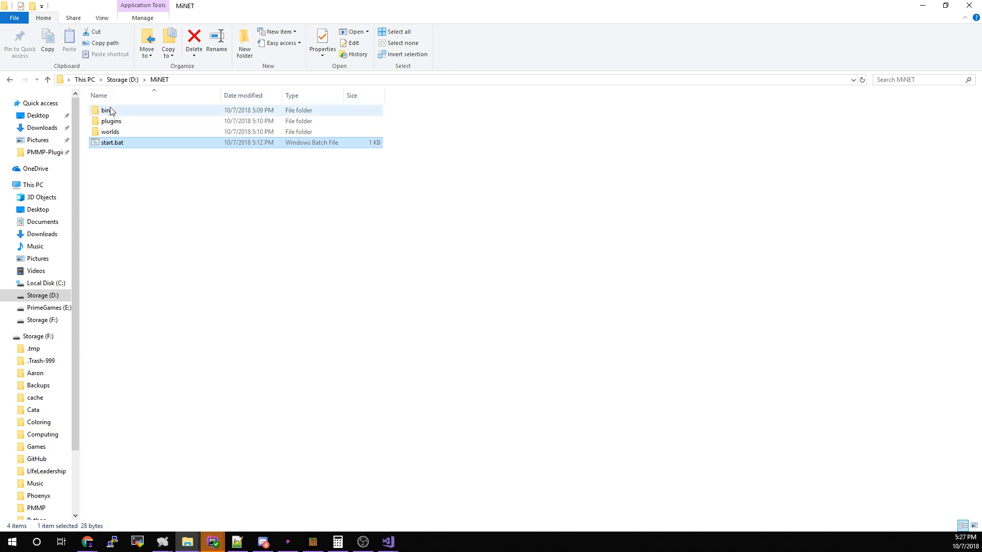
Return to server.conf in Notepad++, maximize the window and review the game rule, world folder, plugin directory and plugin settings.
{"action": "left_click", "coordinate": [237, 542]}
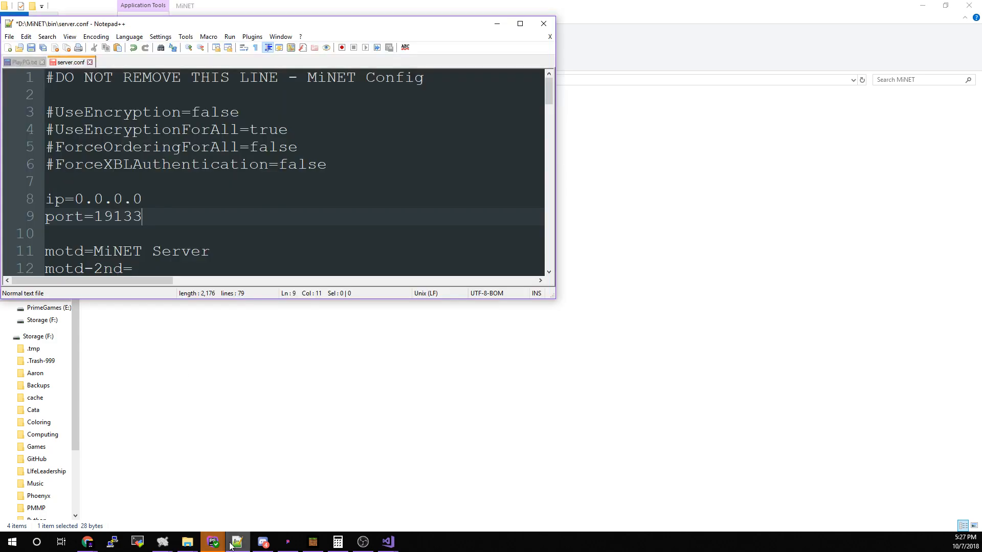
{"action": "left_click", "coordinate": [520, 24]}
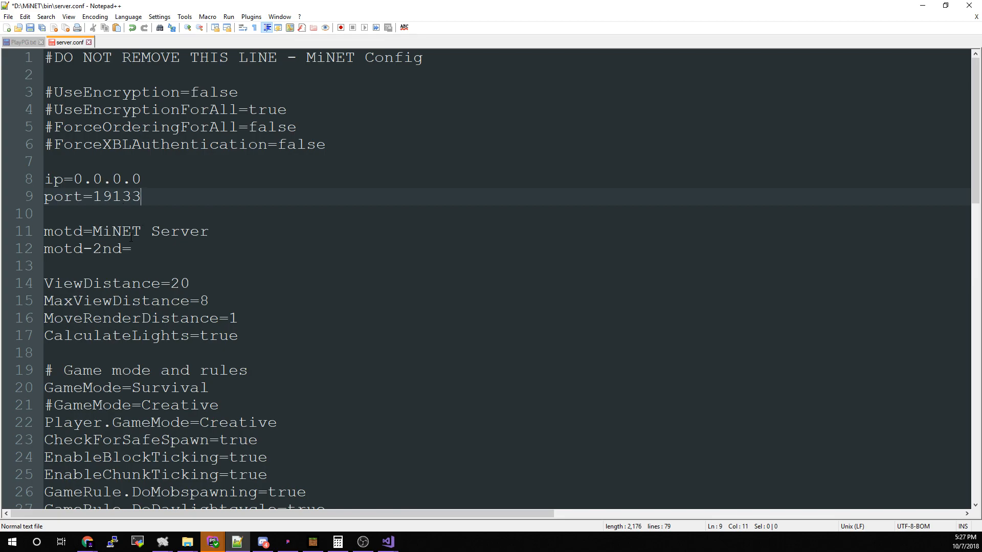
{"action": "scroll", "coordinate": [131, 238], "scroll_direction": "down", "scroll_amount": 6}
{"action": "scroll", "coordinate": [131, 238], "scroll_direction": "up", "scroll_amount": 1}
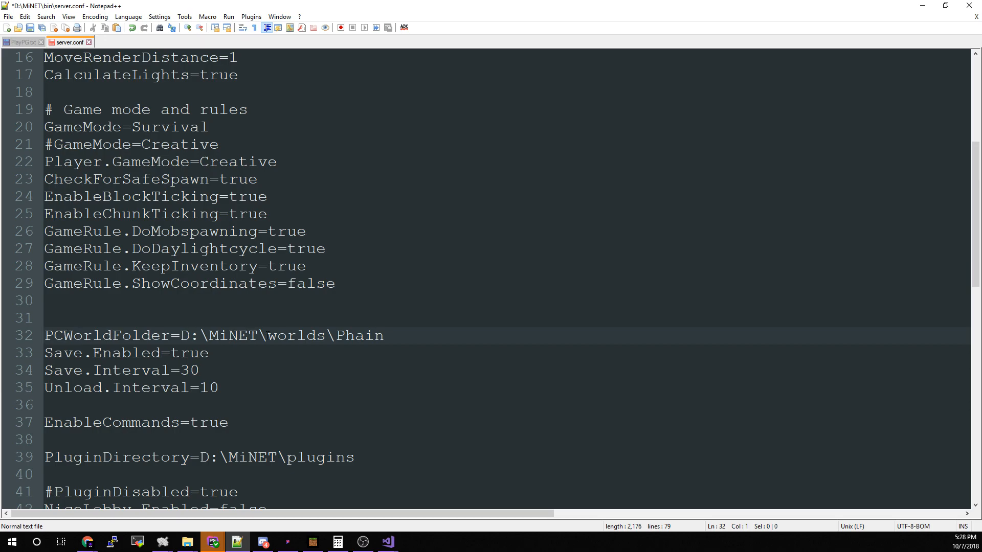
{"action": "left_click_drag", "start_coordinate": [223, 457], "coordinate": [269, 457]}
{"action": "left_click", "coordinate": [327, 457]}
{"action": "scroll", "coordinate": [365, 408], "scroll_direction": "down", "scroll_amount": 2}
{"action": "scroll", "coordinate": [365, 409], "scroll_direction": "down", "scroll_amount": 1}
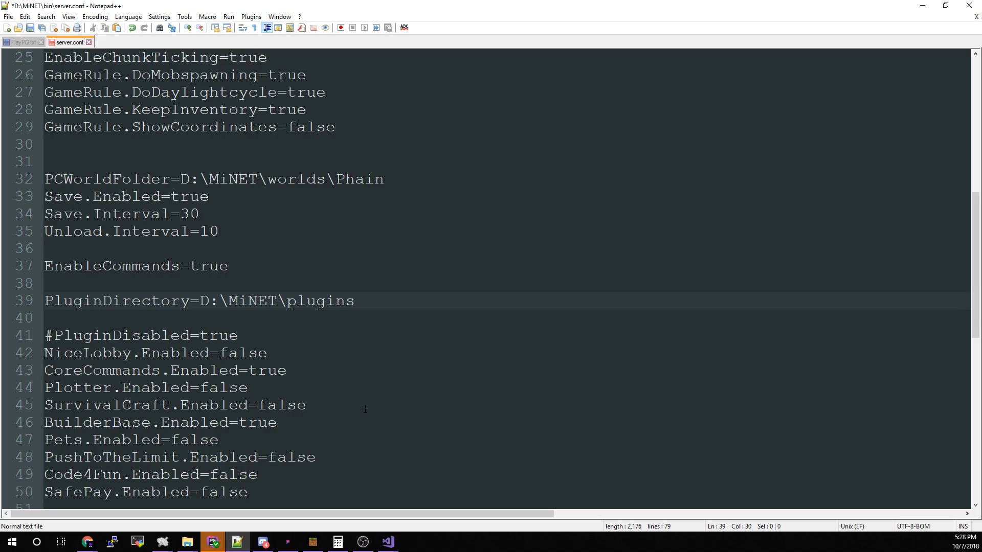
{"action": "scroll", "coordinate": [279, 362], "scroll_direction": "down", "scroll_amount": 1}
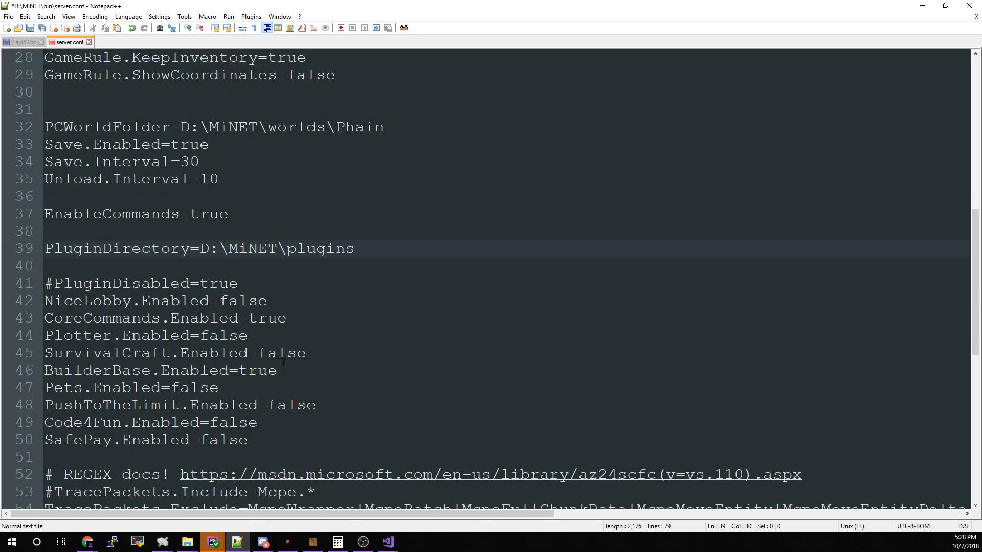